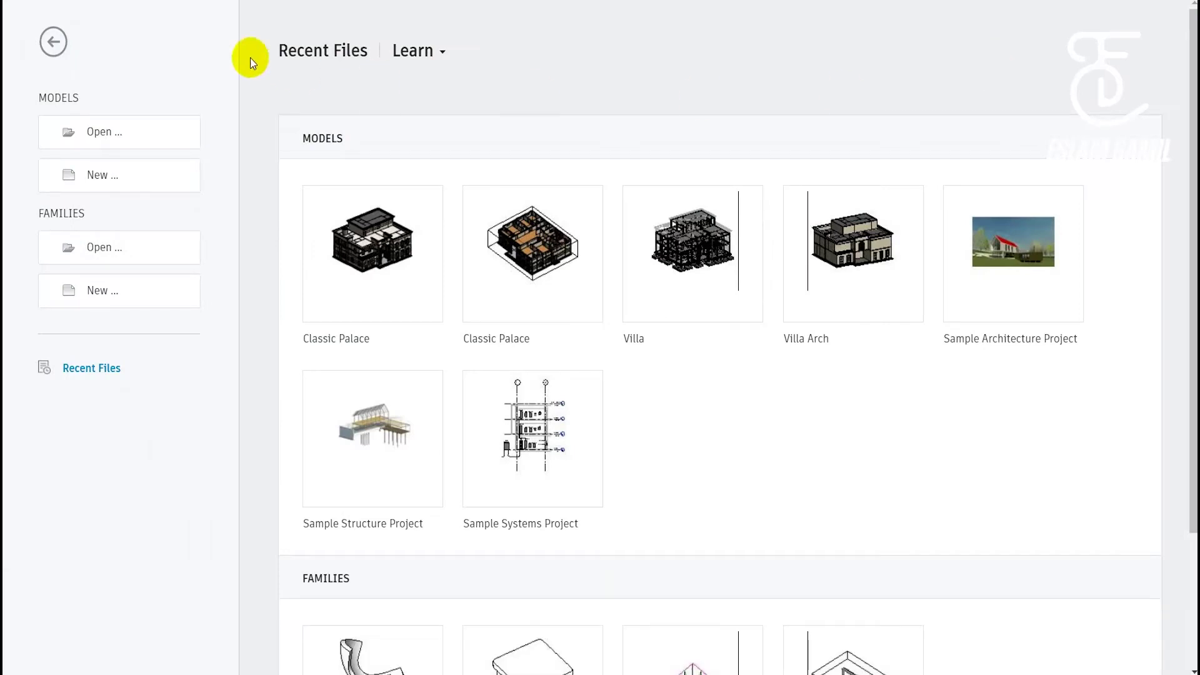
Start a new project and view the template list, then cancel without creating one.
left_click(127, 181)
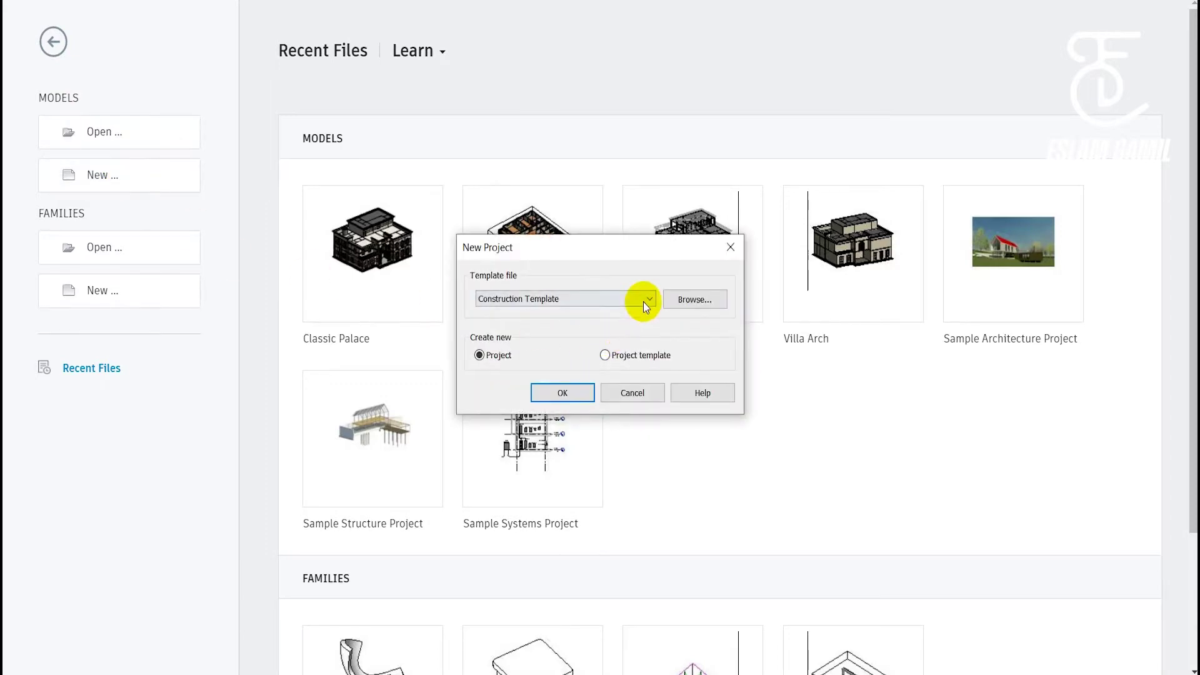
left_click(646, 304)
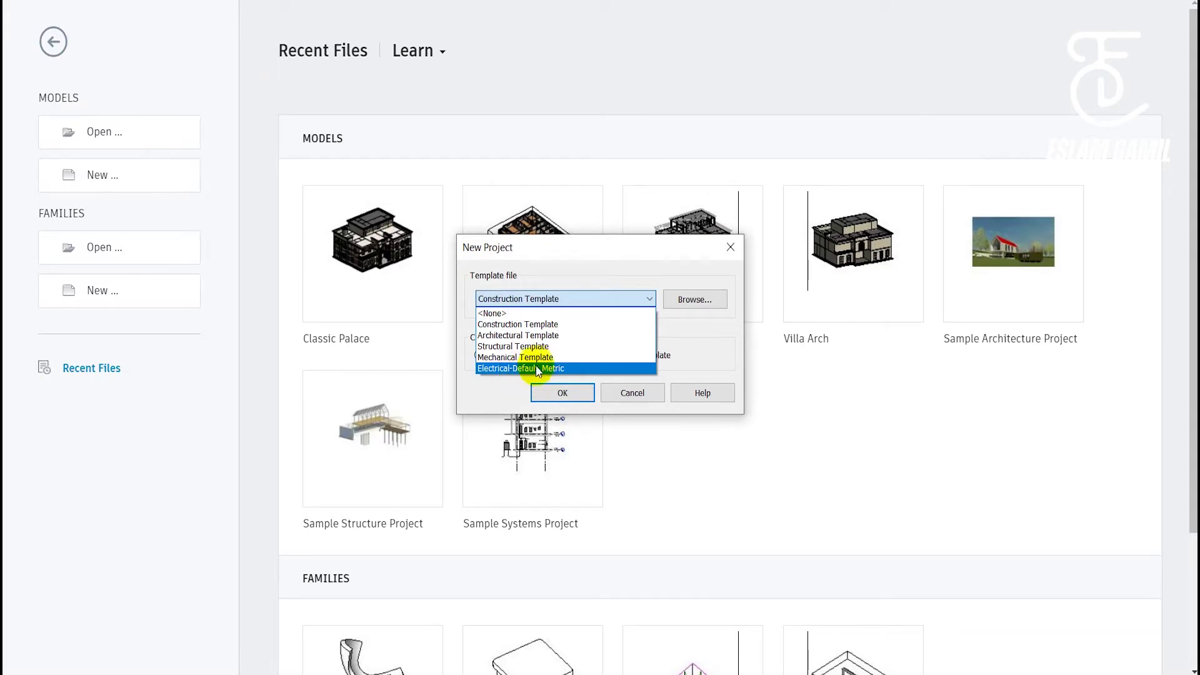
left_click(642, 397)
left_click(633, 396)
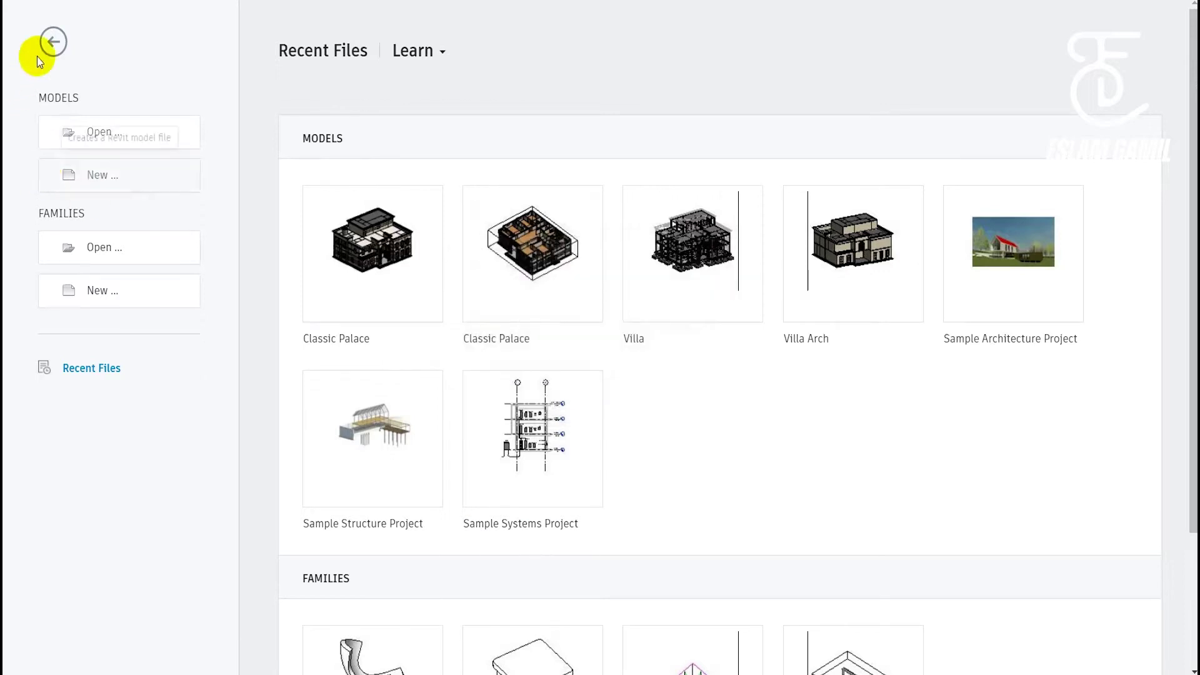
Show the Options File Locations template list with a widened Name column, browsing without adding a template.
left_click(28, 13)
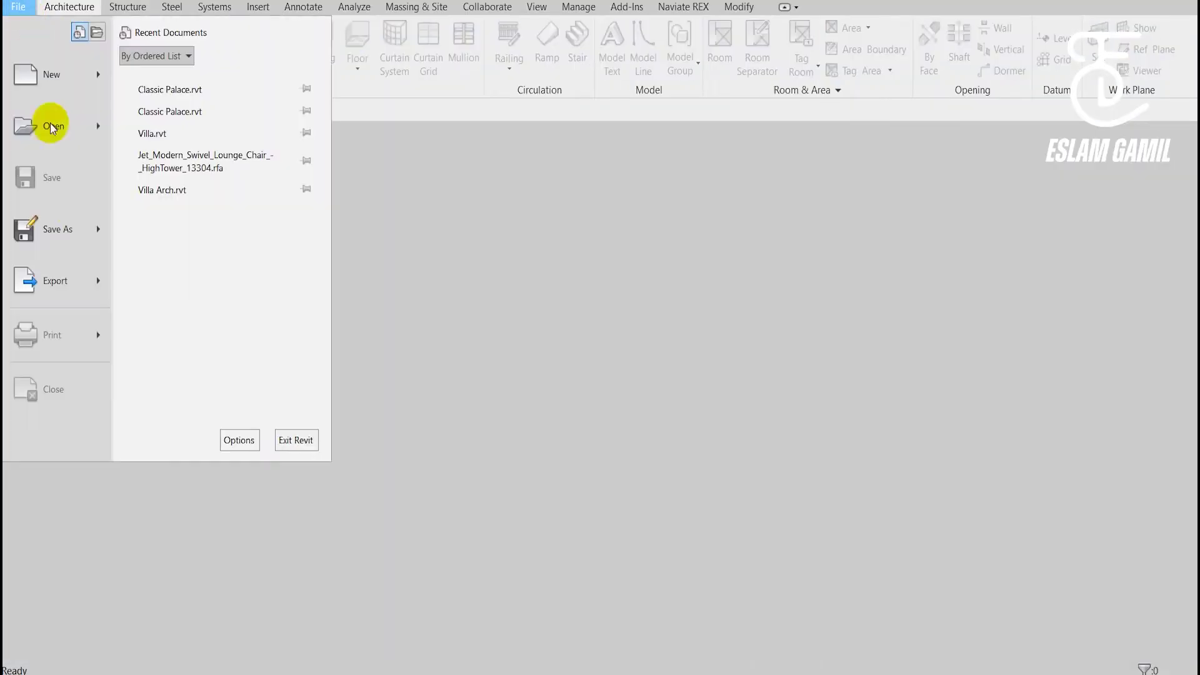
left_click(238, 440)
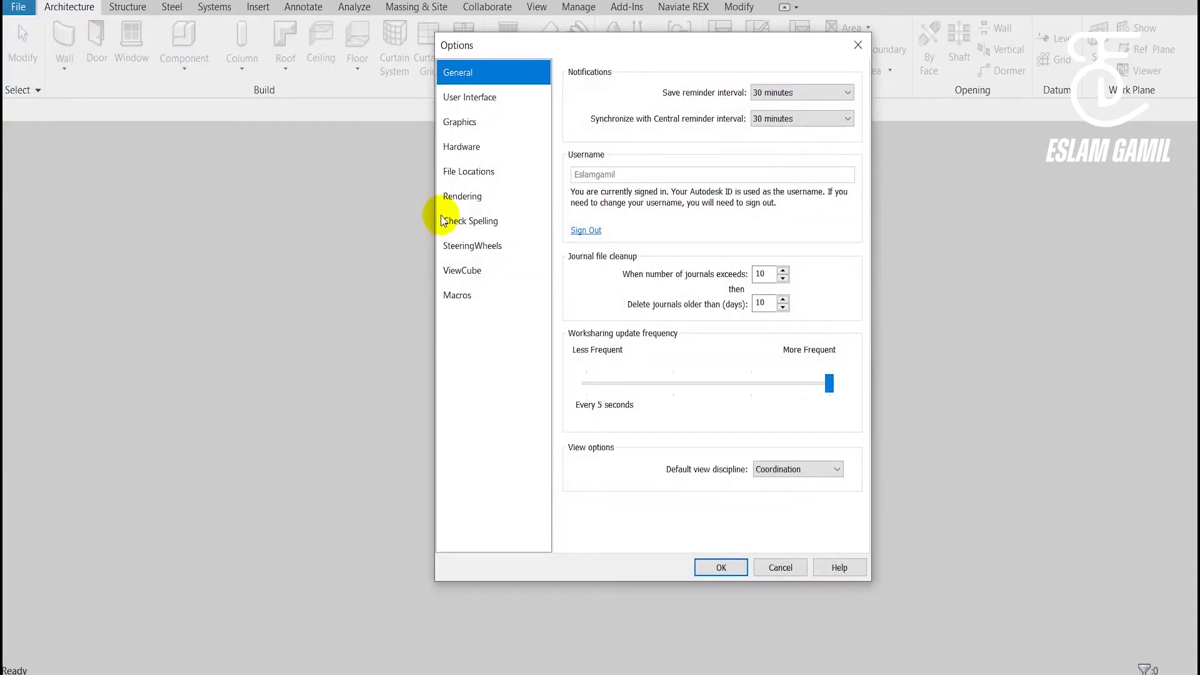
left_click(476, 173)
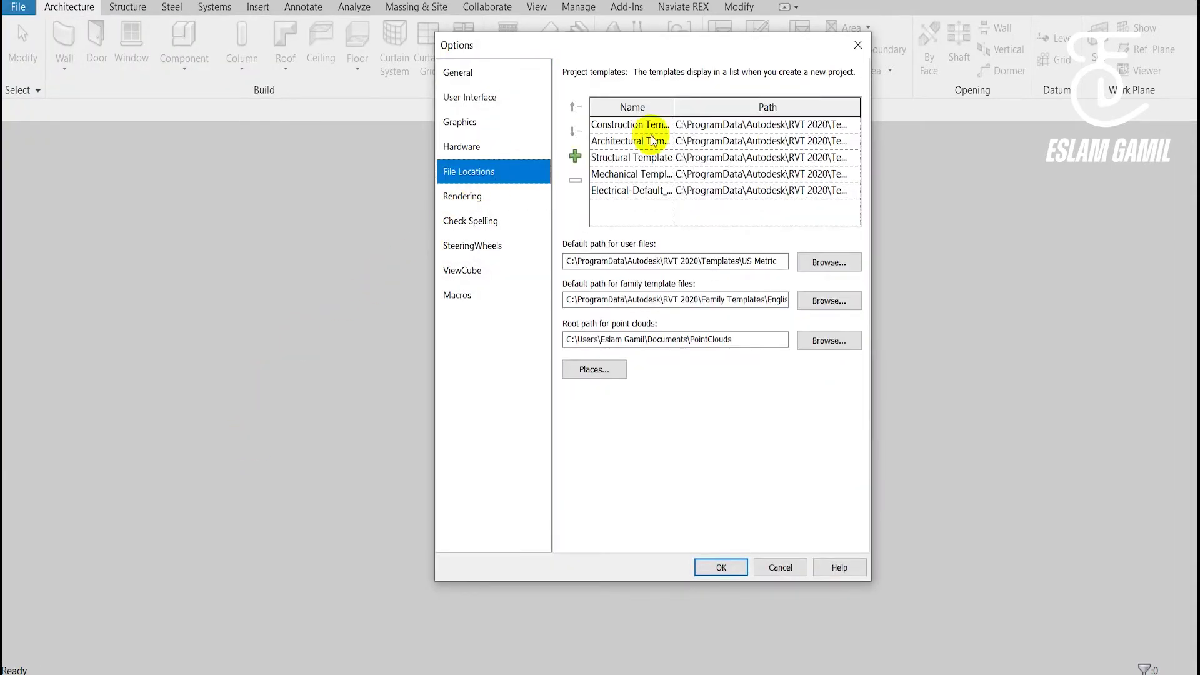
left_click(671, 128)
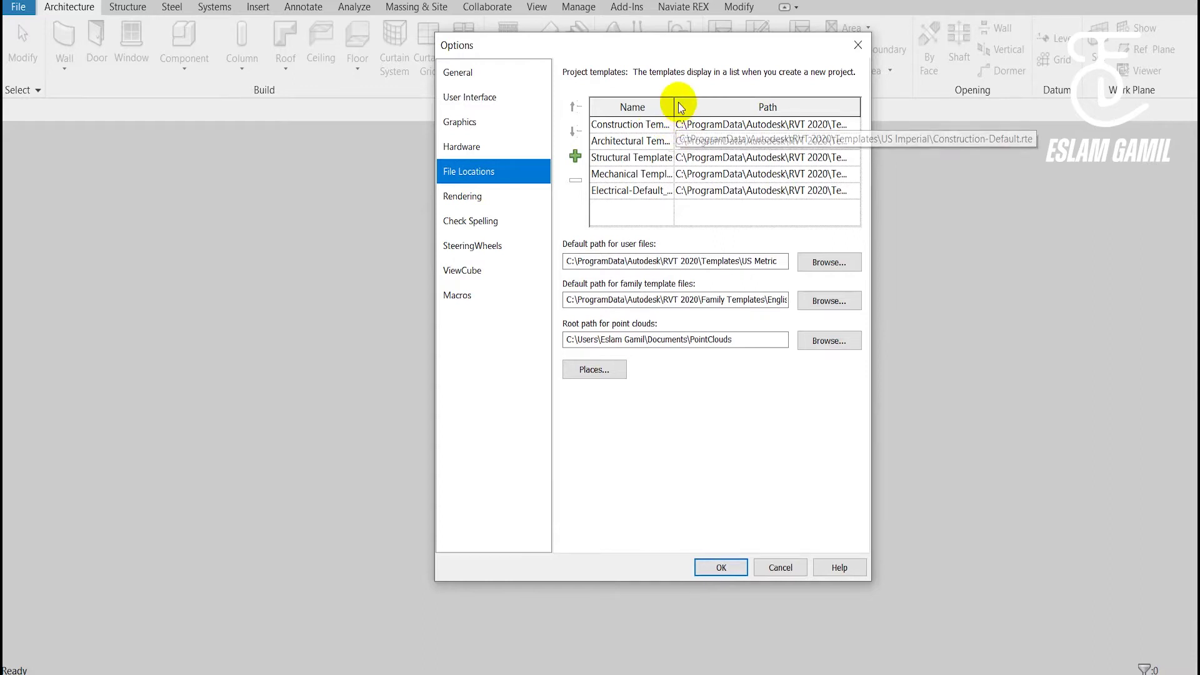
left_click_drag(673, 107, 716, 106)
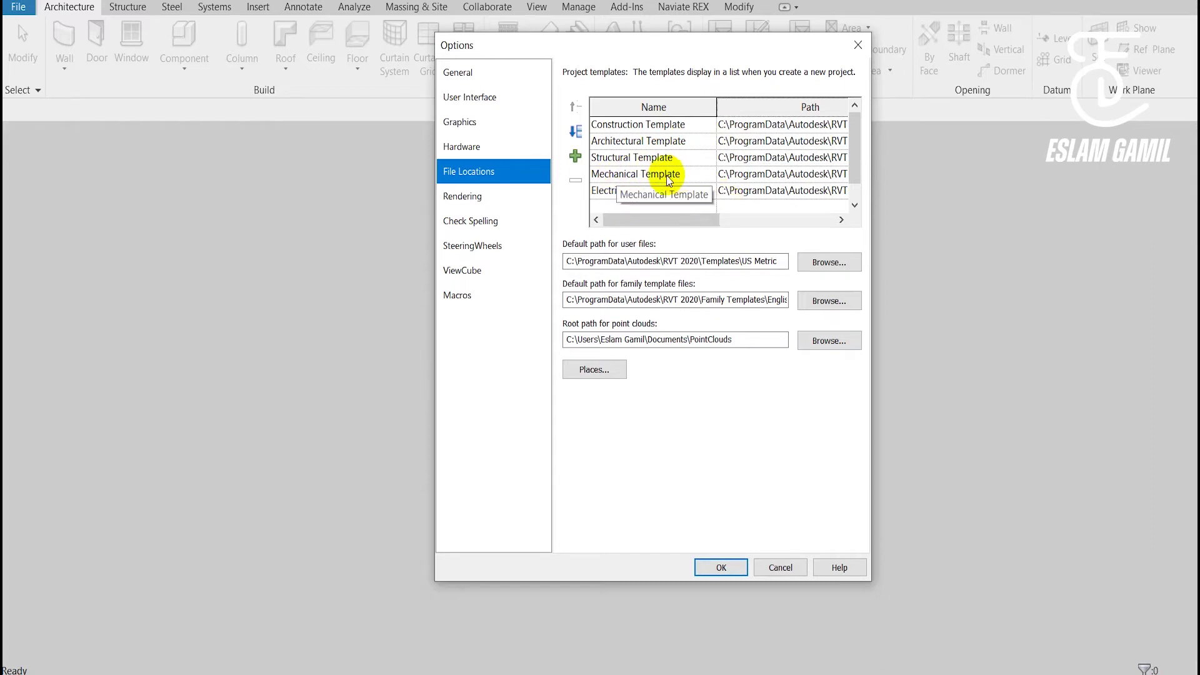
left_click(573, 157)
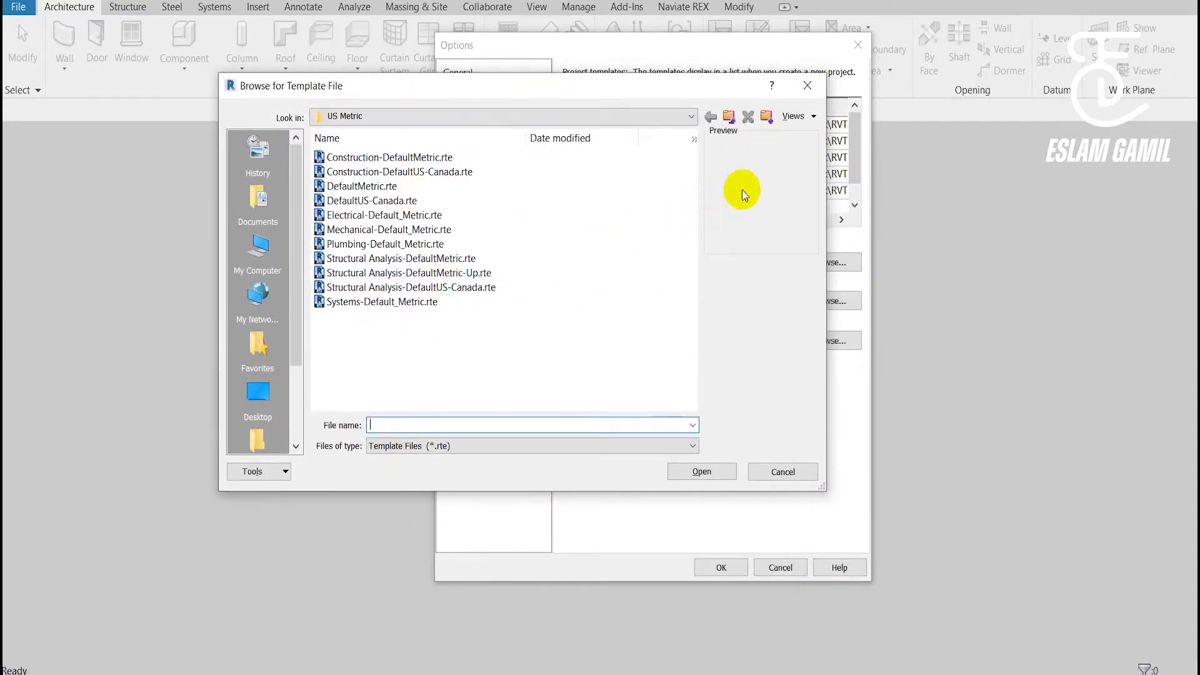
left_click(807, 88)
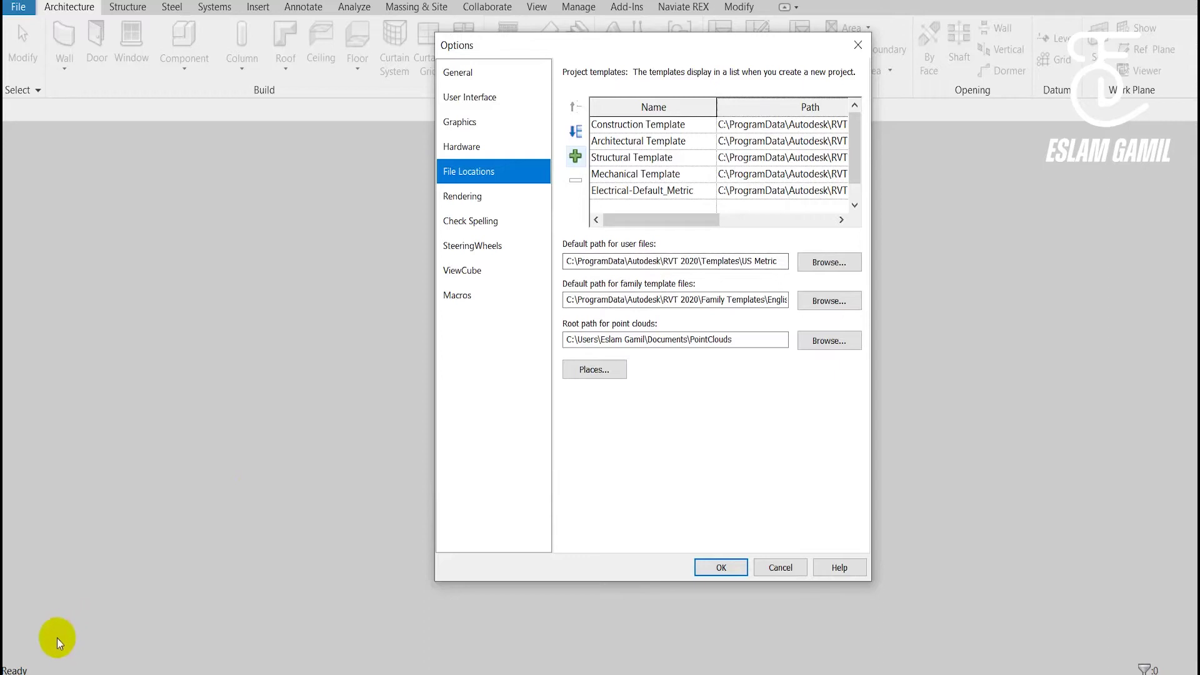
Open the C:\ProgramData folder through Windows Search using %programdata%.
key("super")
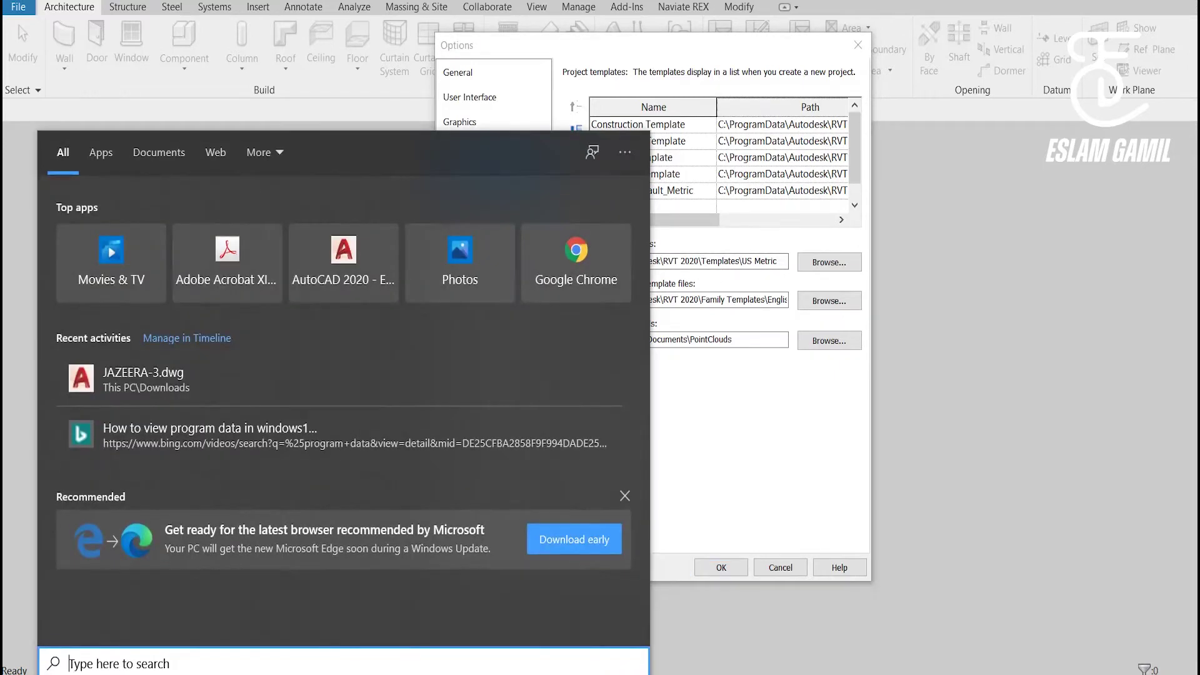
type("%programd")
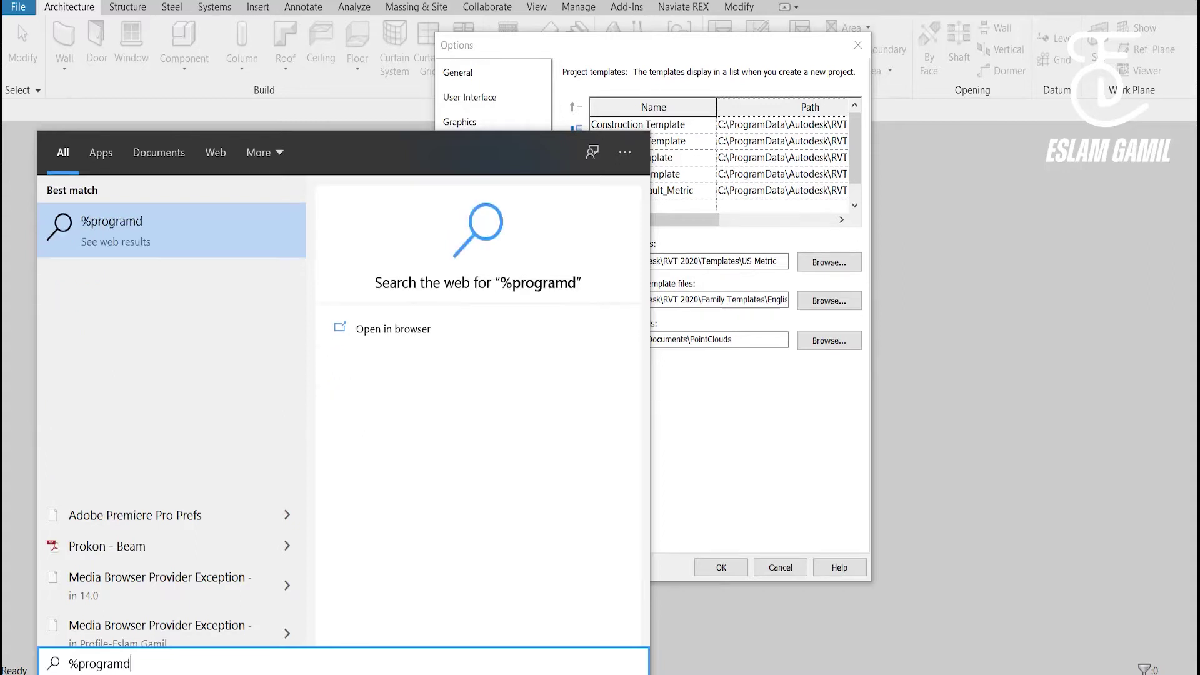
type("t")
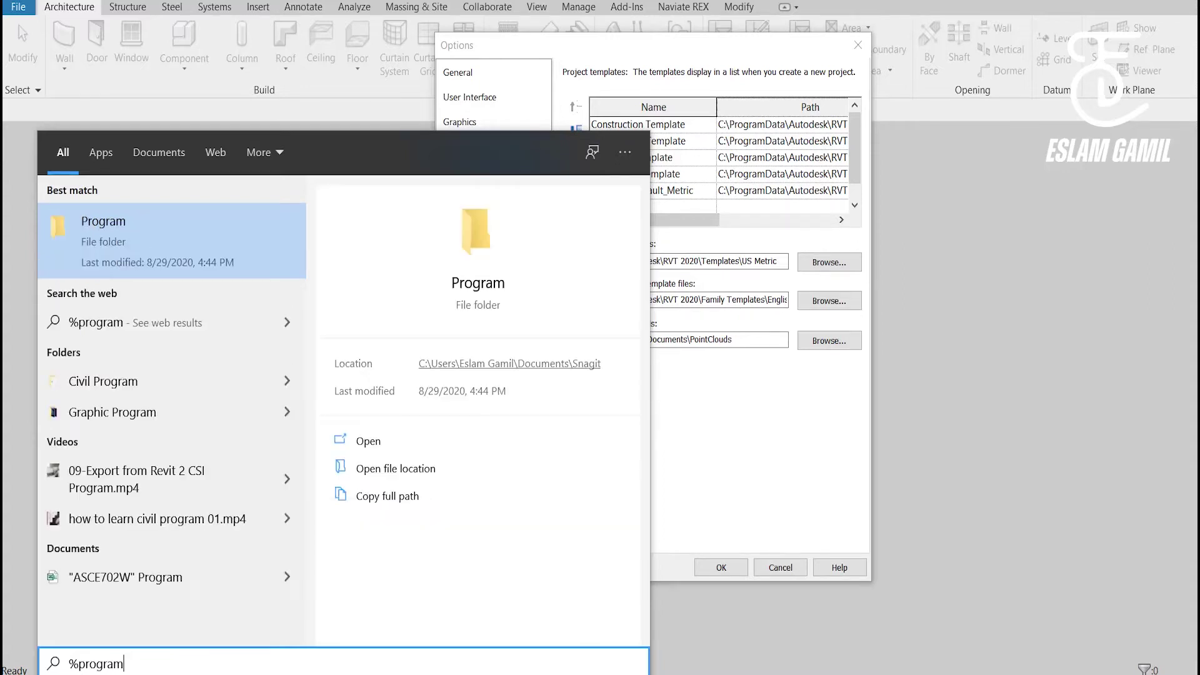
type("ata")
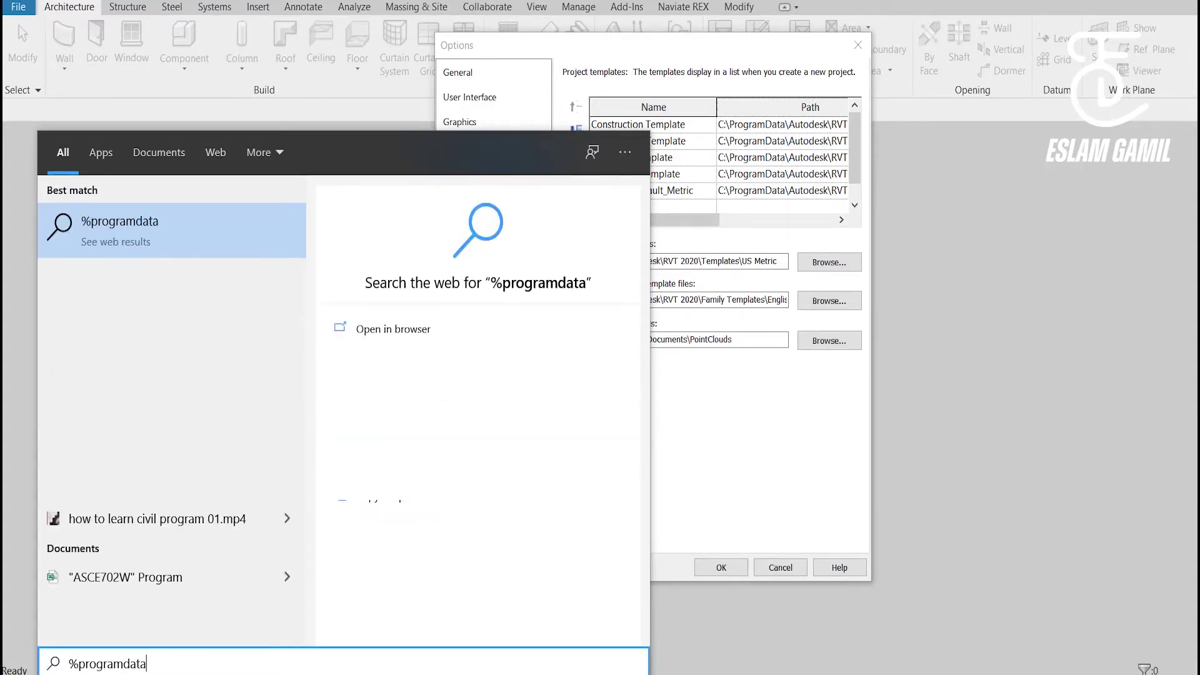
type("%")
key("Return")
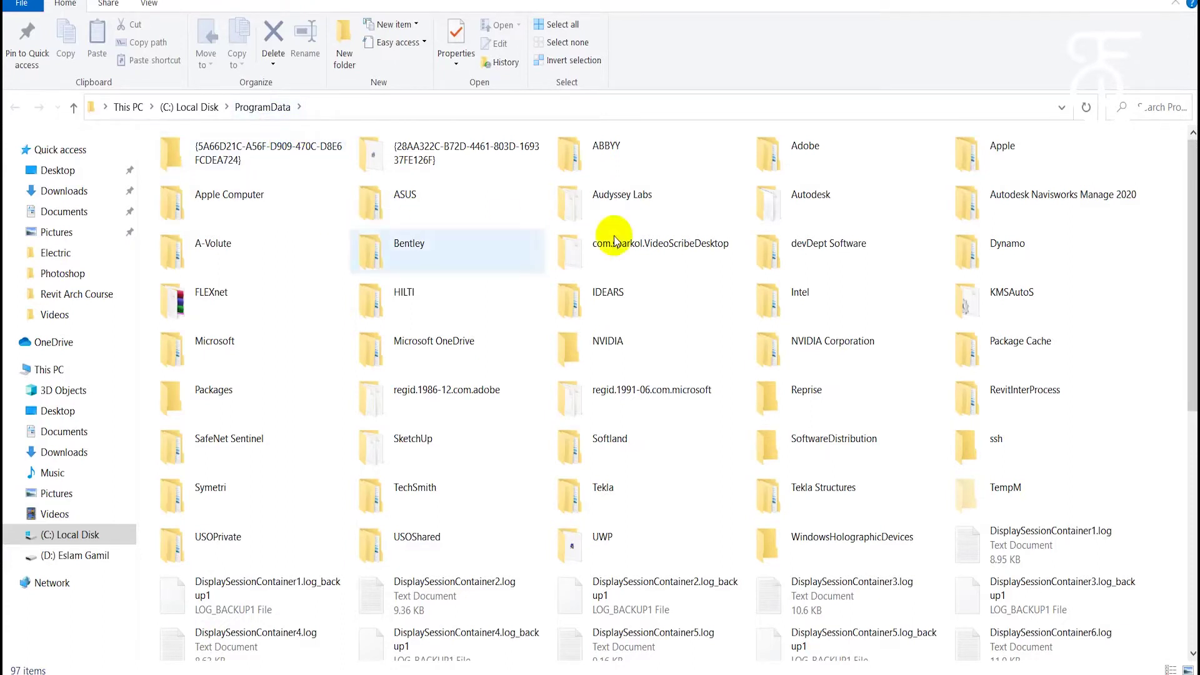
Copy the C:\ProgramData\Autodesk\RVT 2020\Templates path for Revit's template browse dialog.
double_click(819, 193)
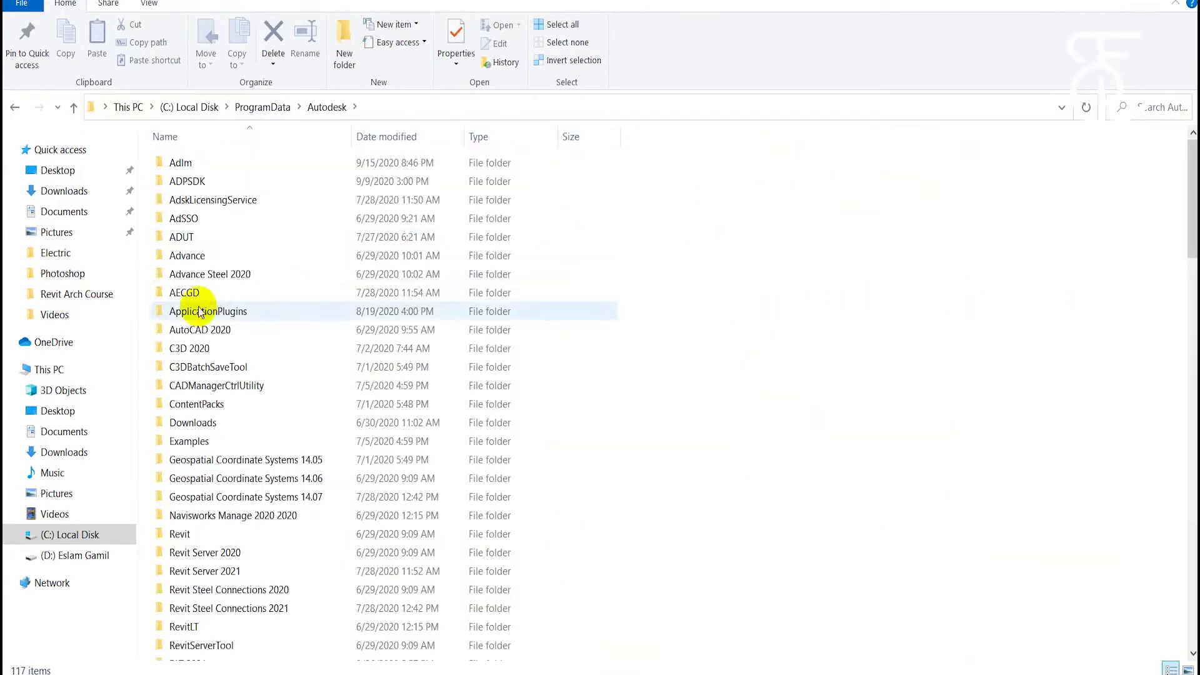
scroll(258, 580, "down", 1)
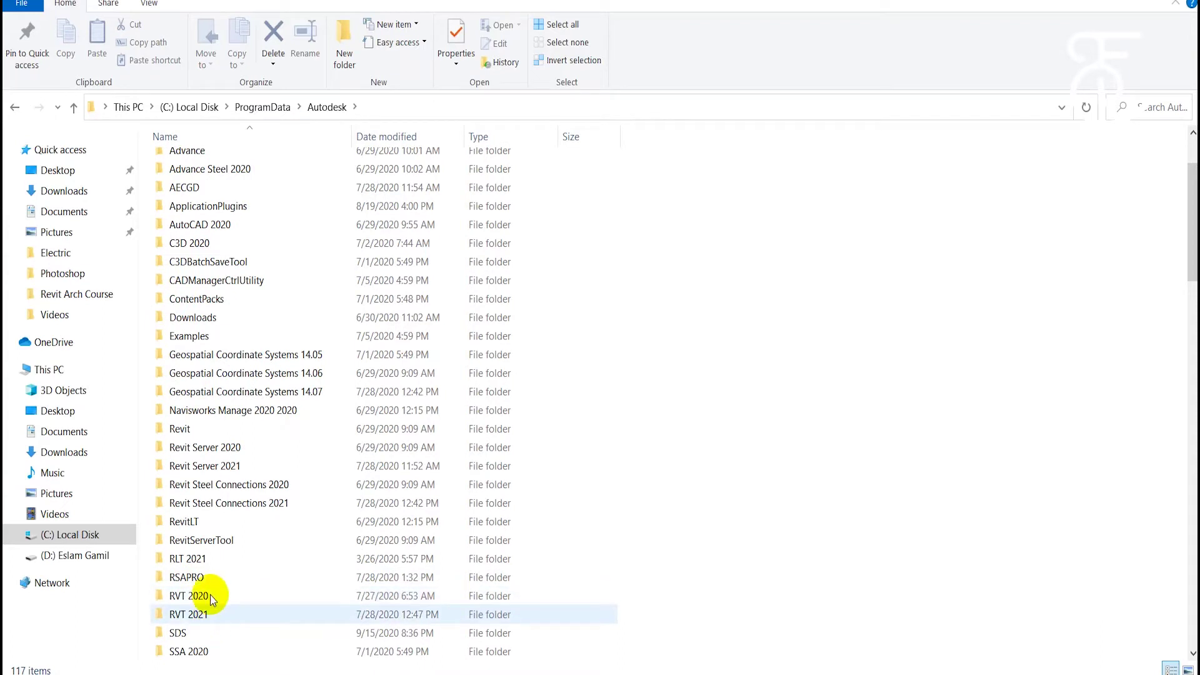
double_click(210, 596)
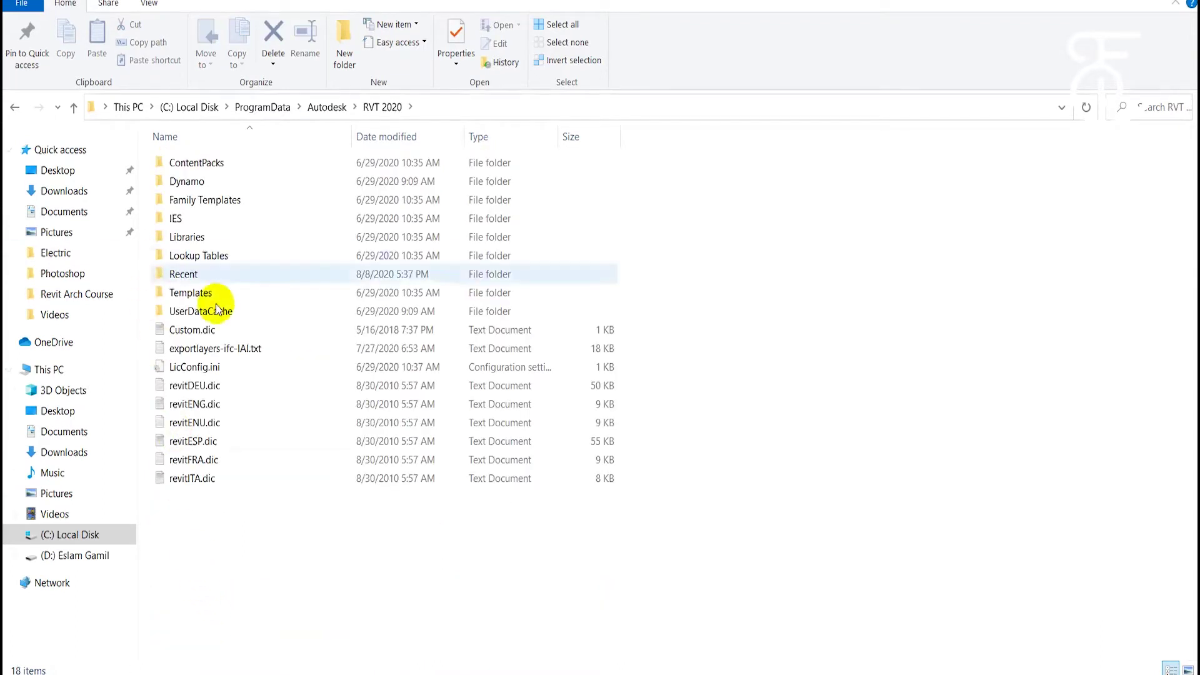
double_click(213, 290)
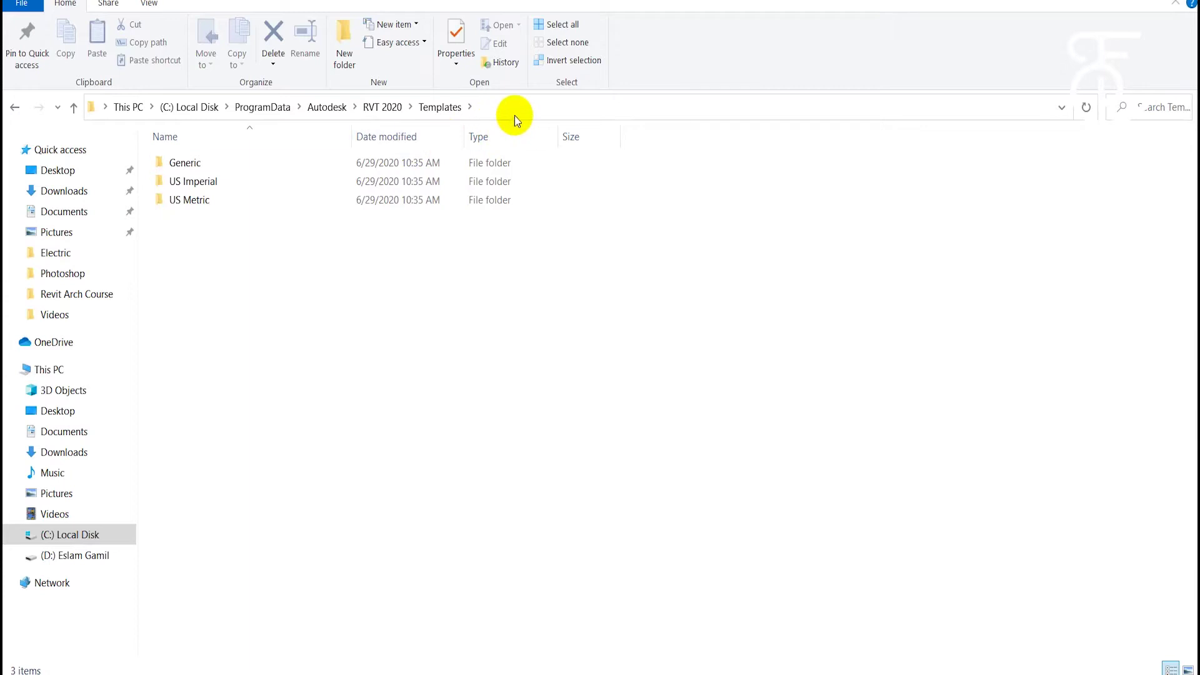
left_click(536, 105)
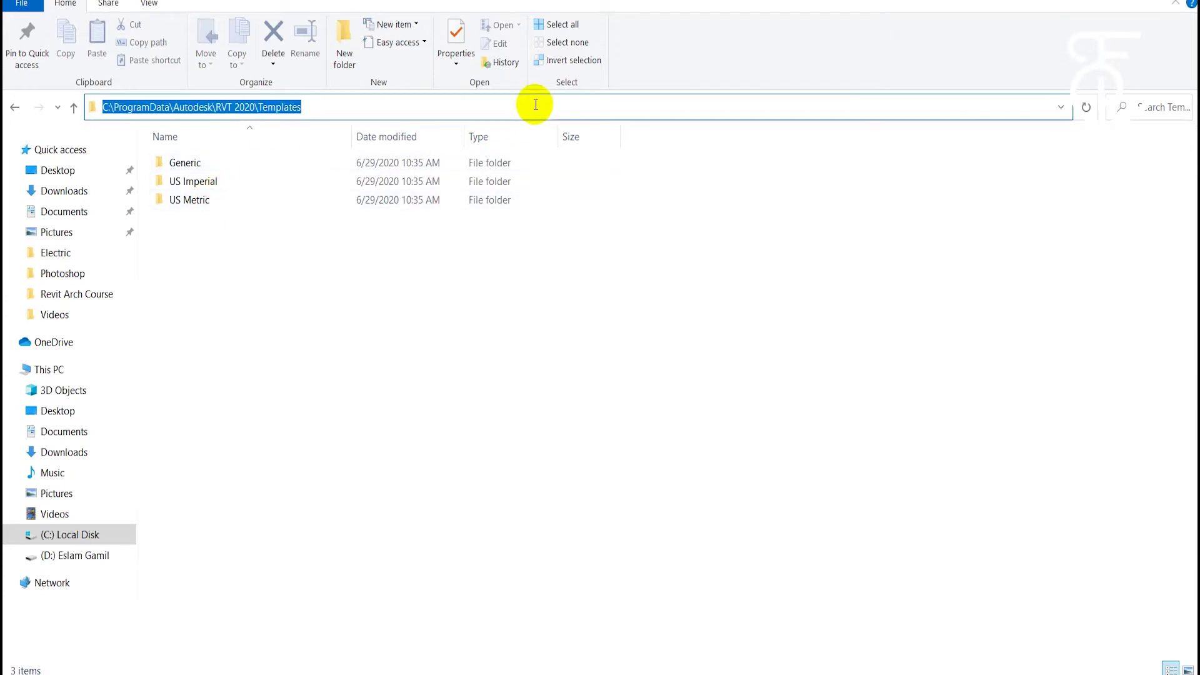
left_click(366, 548)
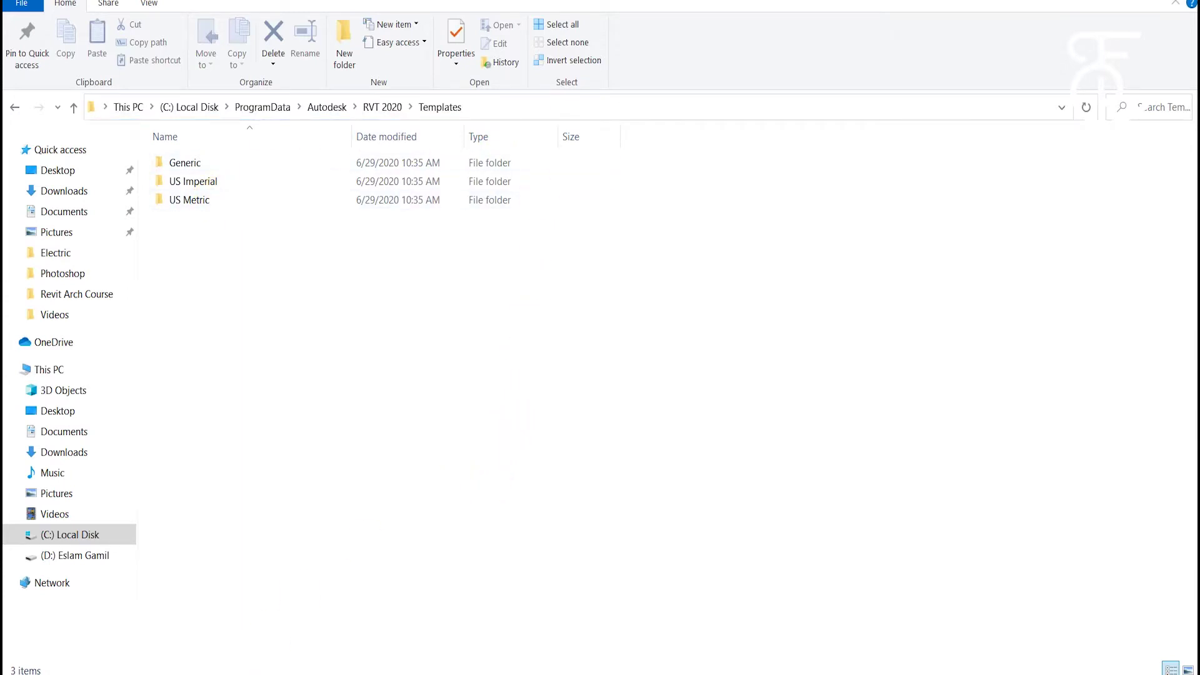
left_click(571, 156)
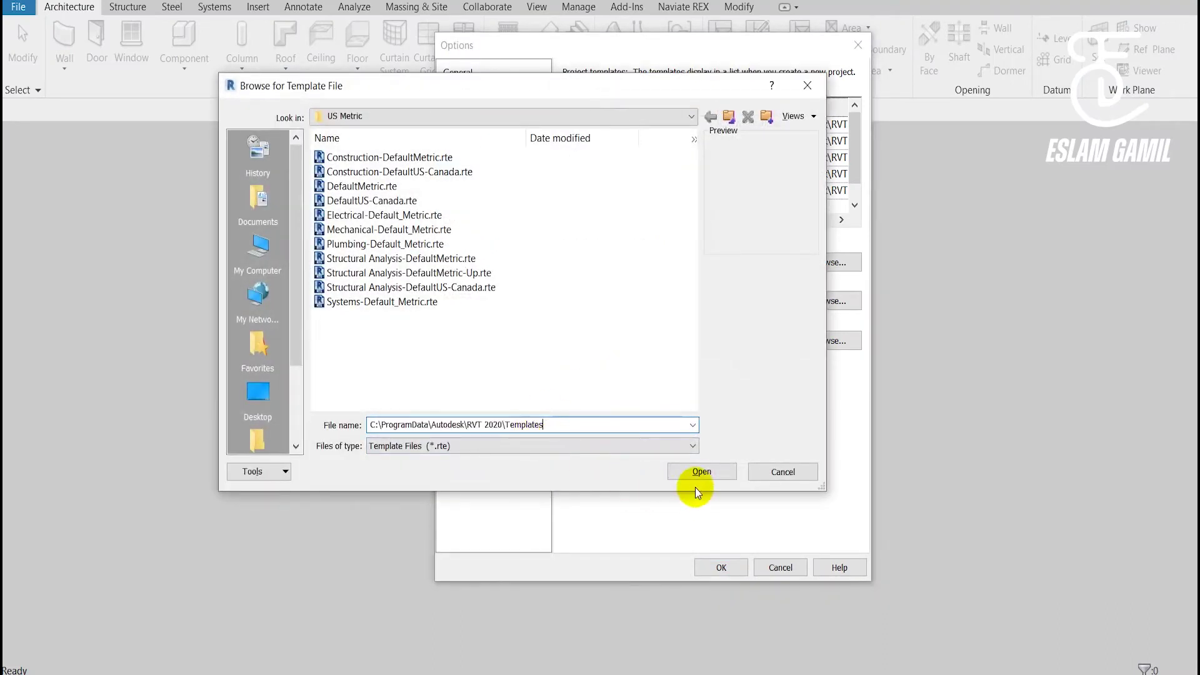
Browse the US Metric templates, including Electrical- and Systems-Default_Metric.rte, without adding any.
left_click(705, 474)
double_click(354, 188)
left_click(355, 188)
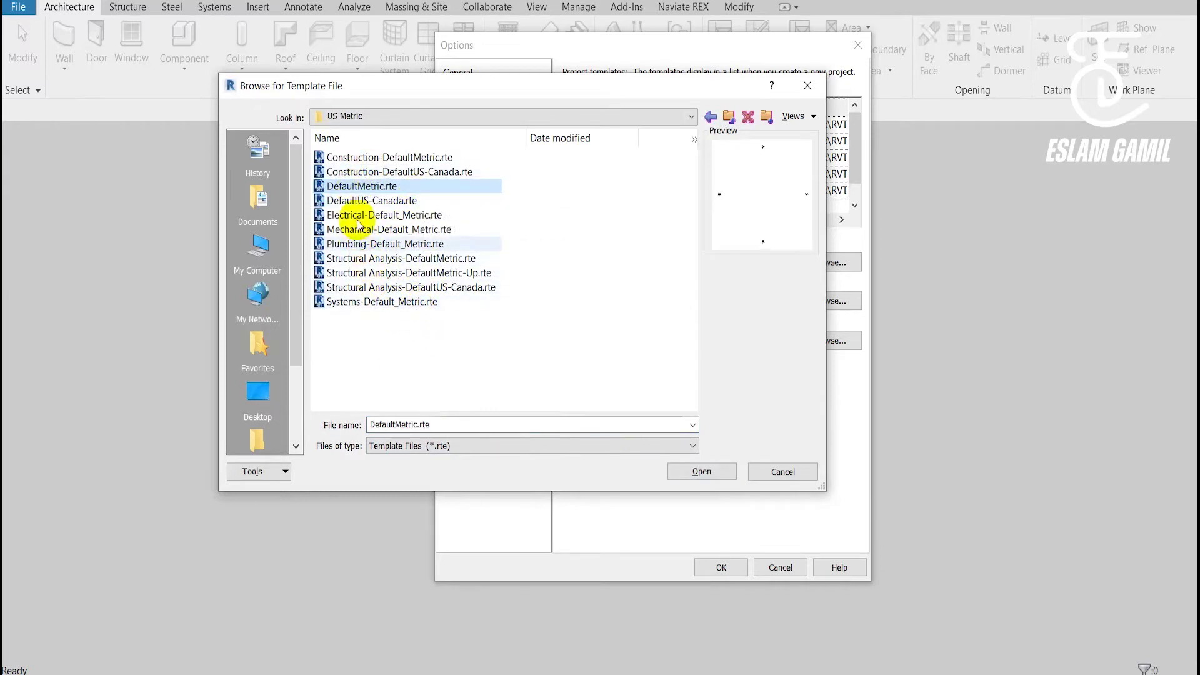
left_click(395, 219)
left_click(383, 302)
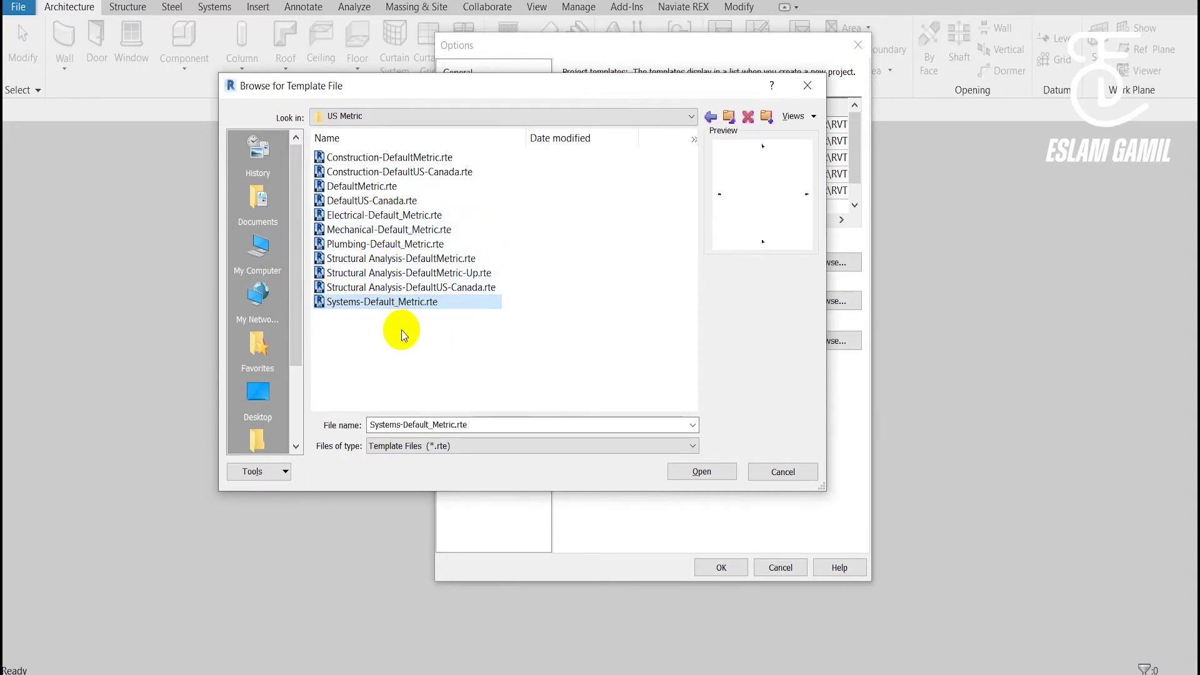
left_click(797, 478)
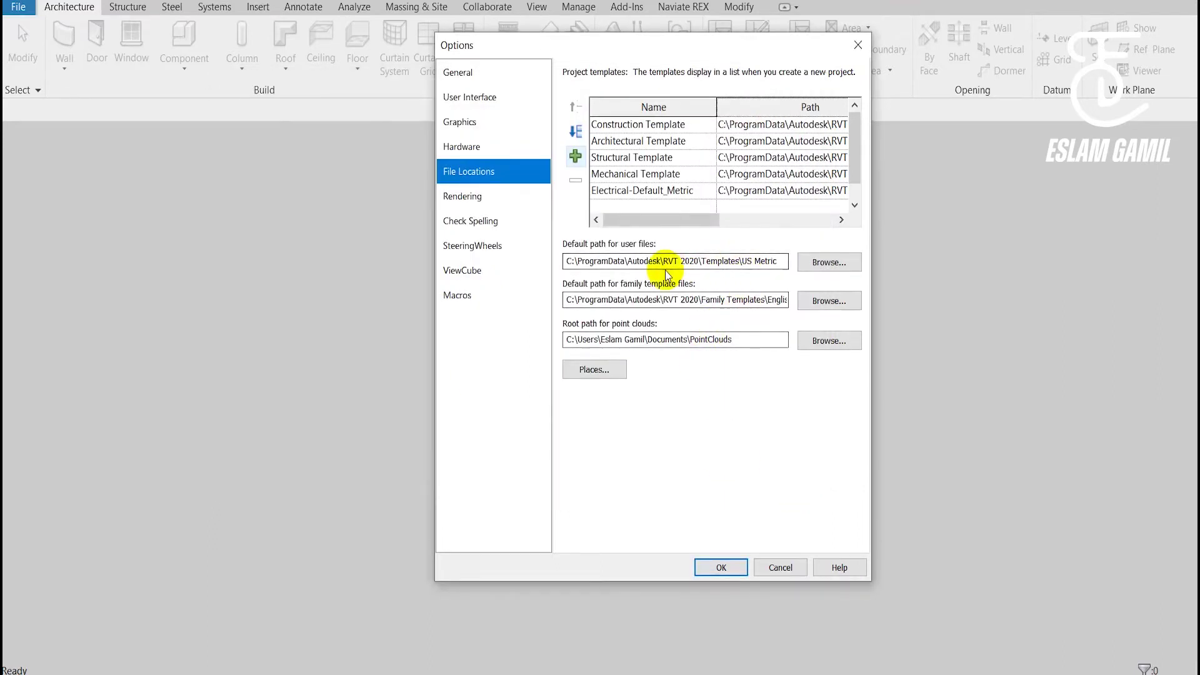
Paste C:\ProgramData\Autodesk\RVT 2020\Templates as the default user files path and apply Options.
left_click_drag(567, 262, 856, 265)
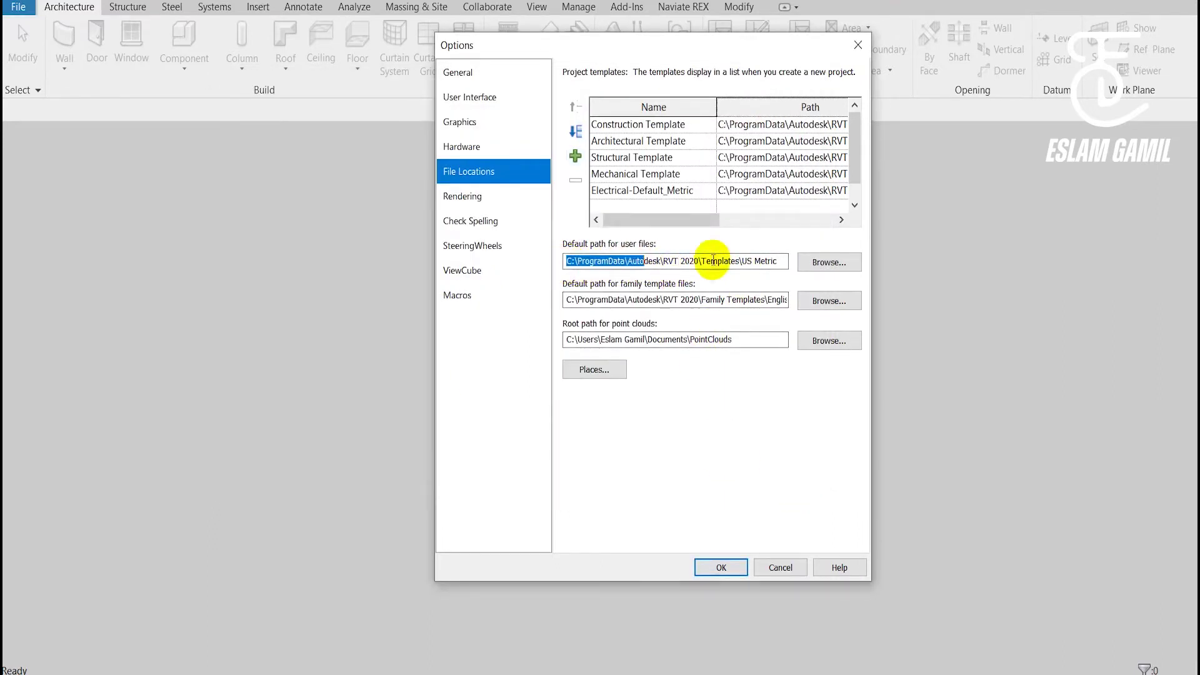
type("C:\\ProgramData\\Autodesk\\RVT 2020\\Templates")
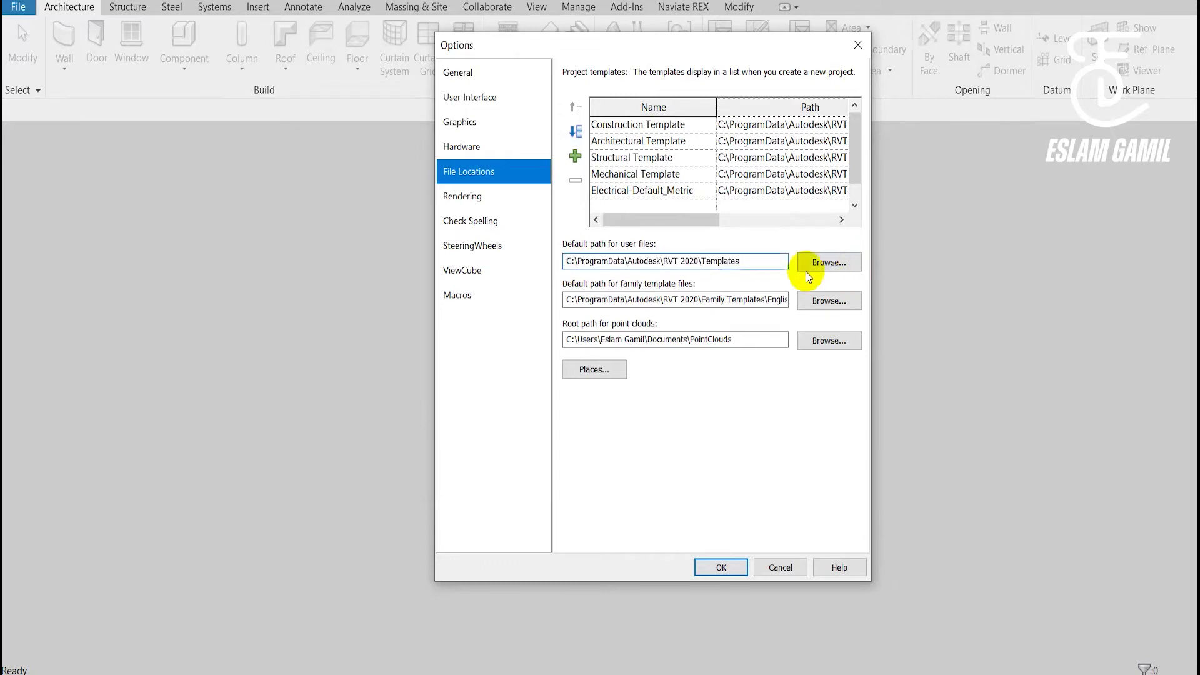
left_click(576, 156)
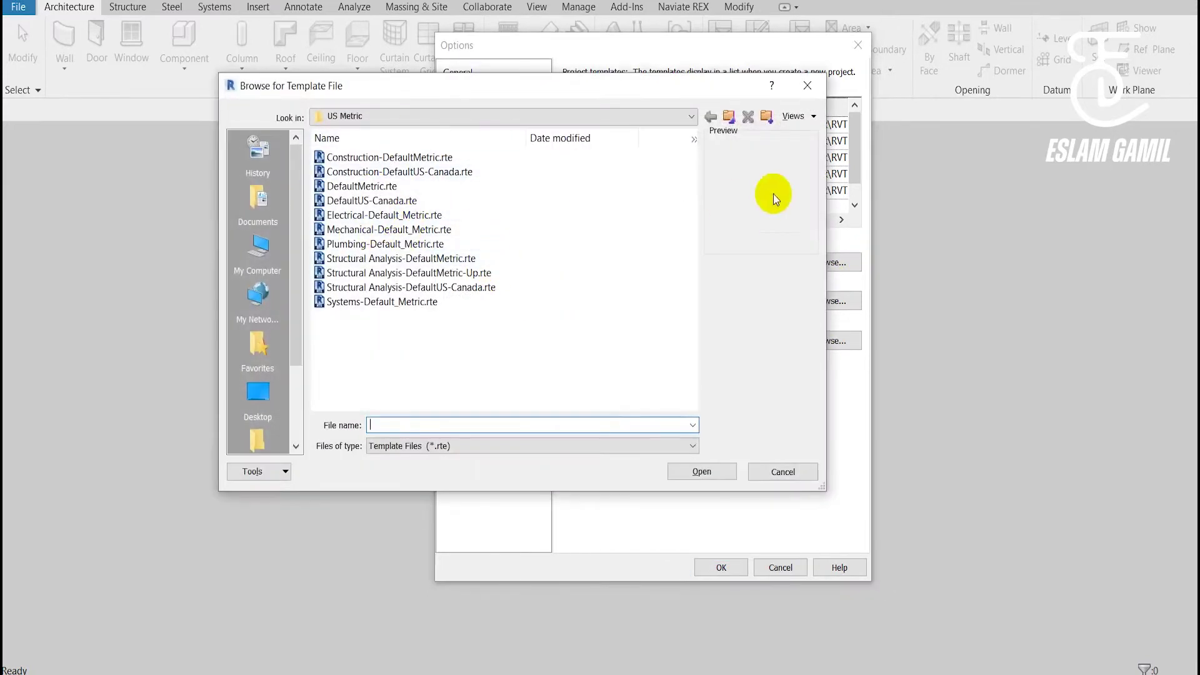
left_click(815, 91)
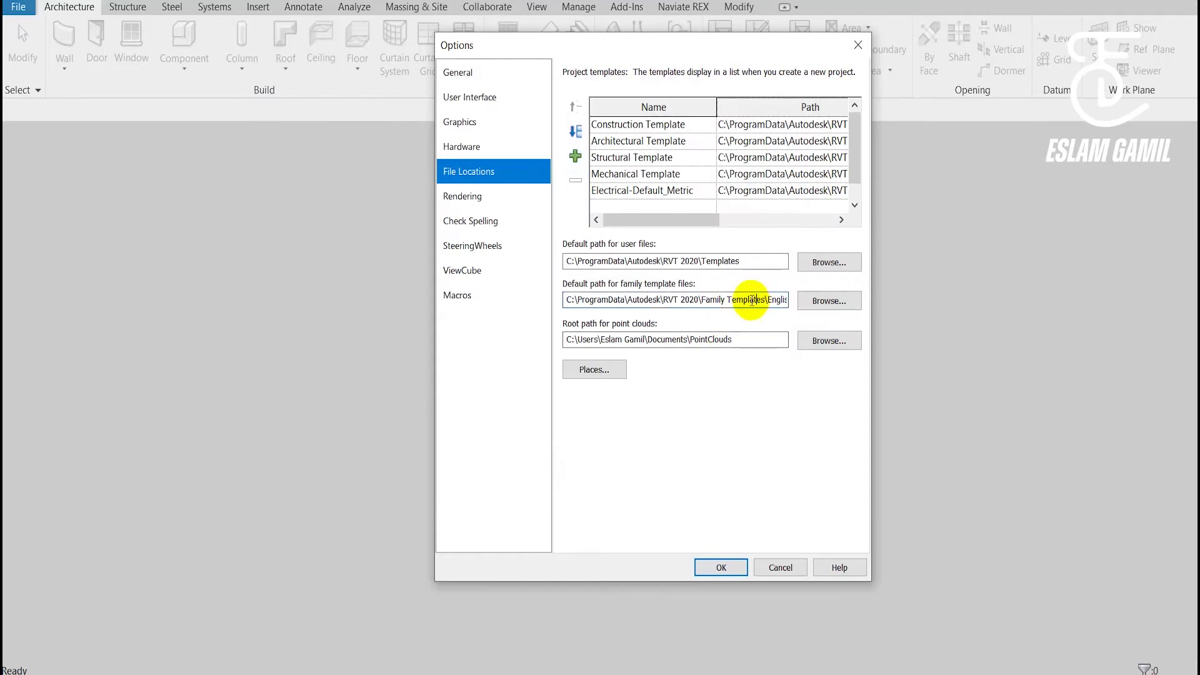
left_click(718, 567)
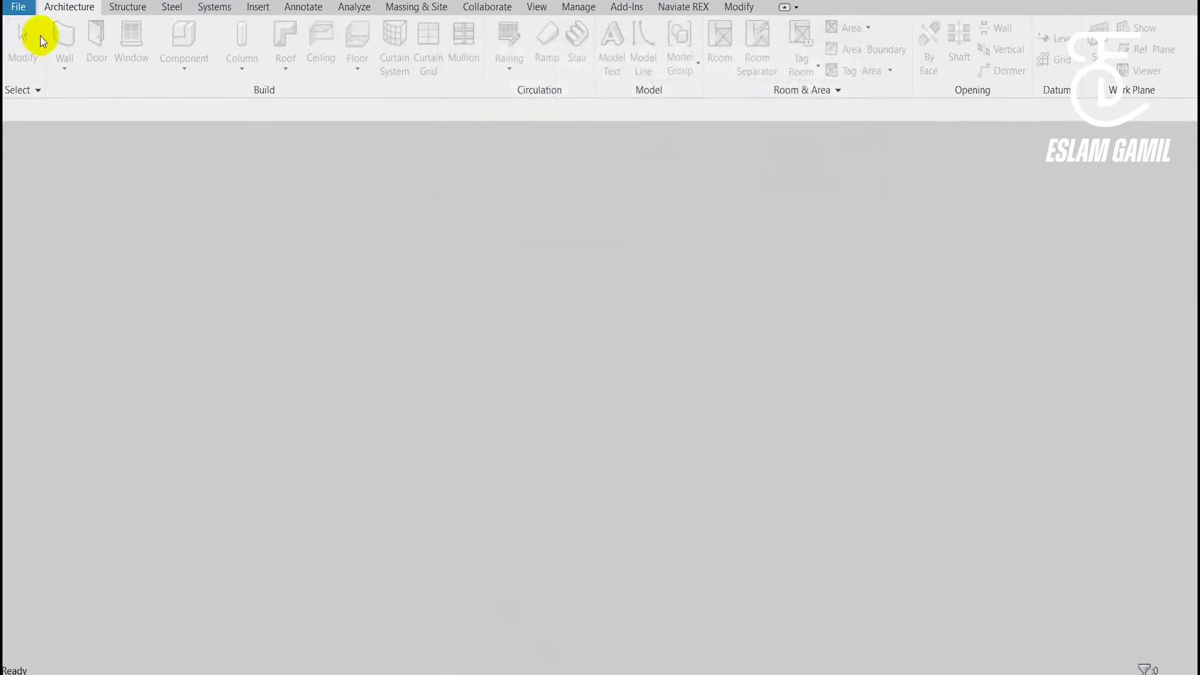
Create a new project from Electrical-Default_Metric, opening the 1 - Lighting floor plan.
left_click(29, 14)
mouse_move(51, 74)
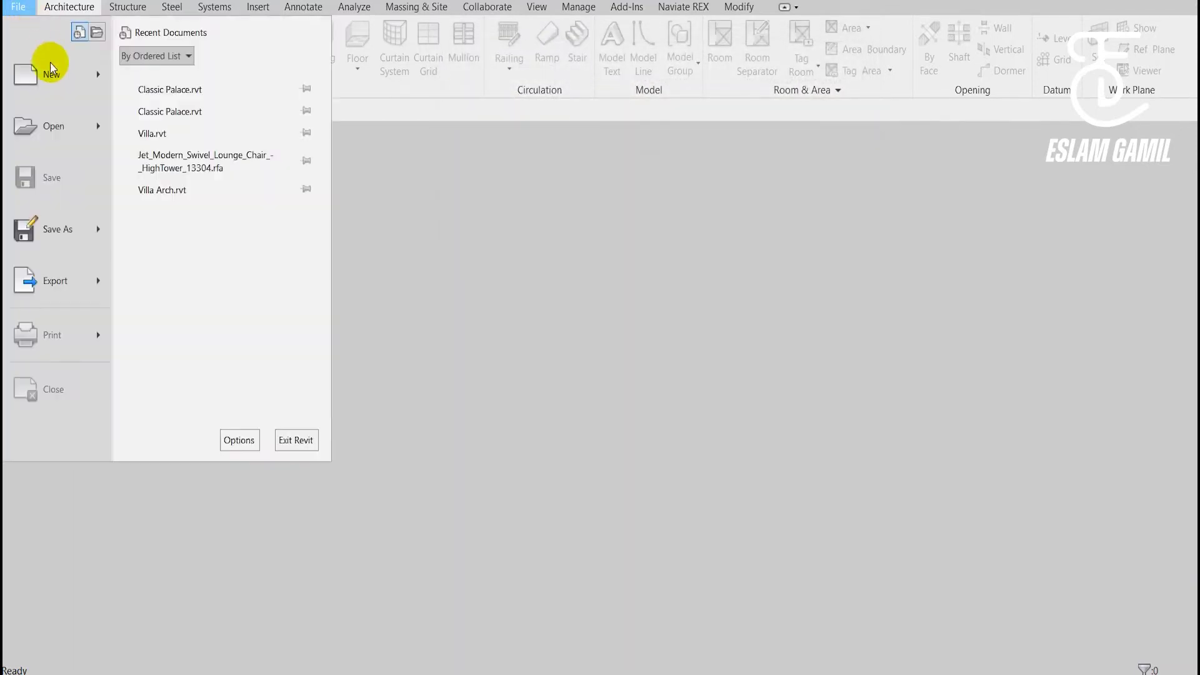
left_click(135, 78)
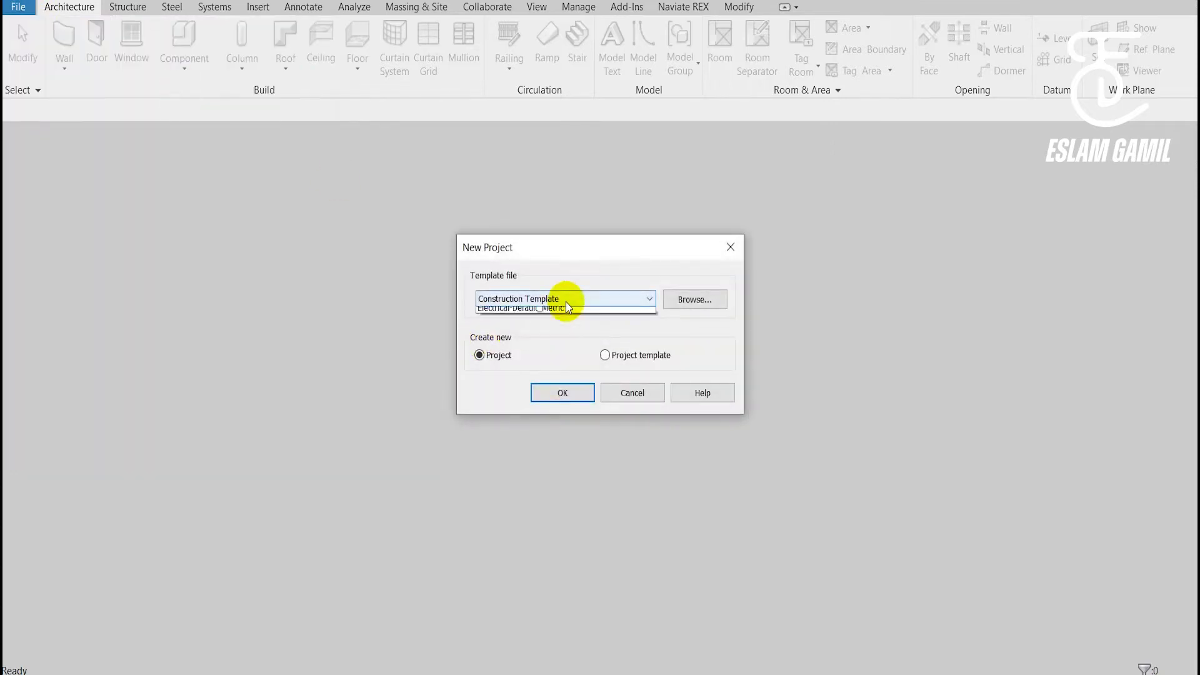
left_click(565, 302)
left_click(531, 369)
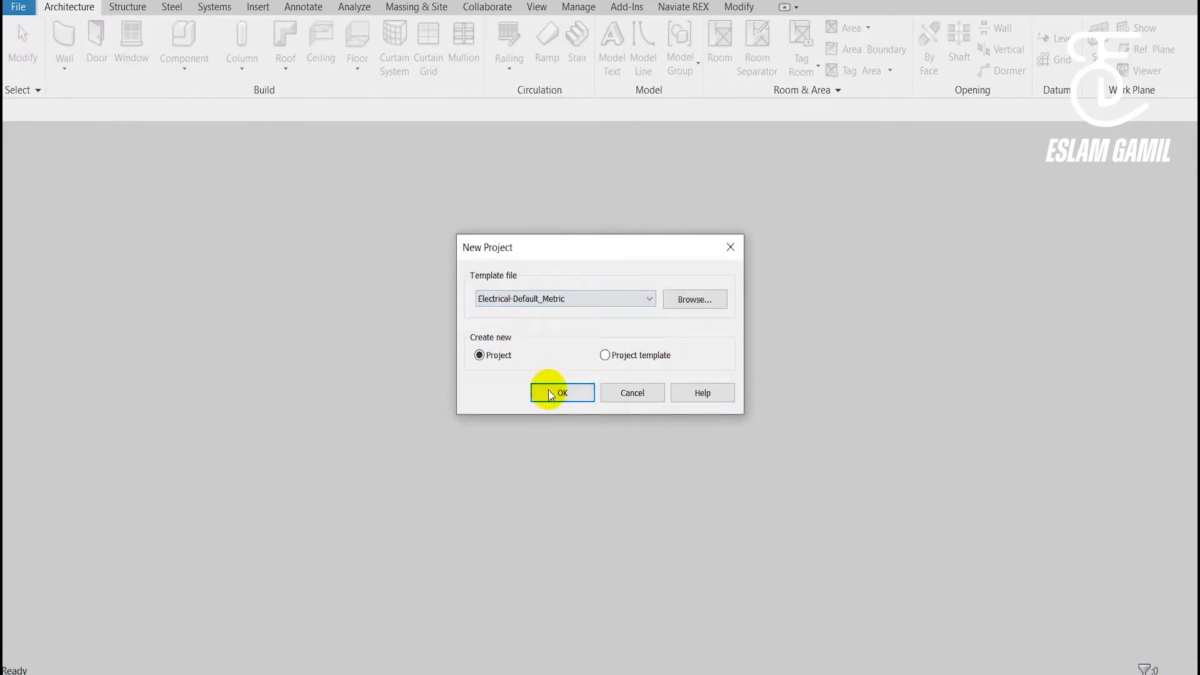
left_click(550, 392)
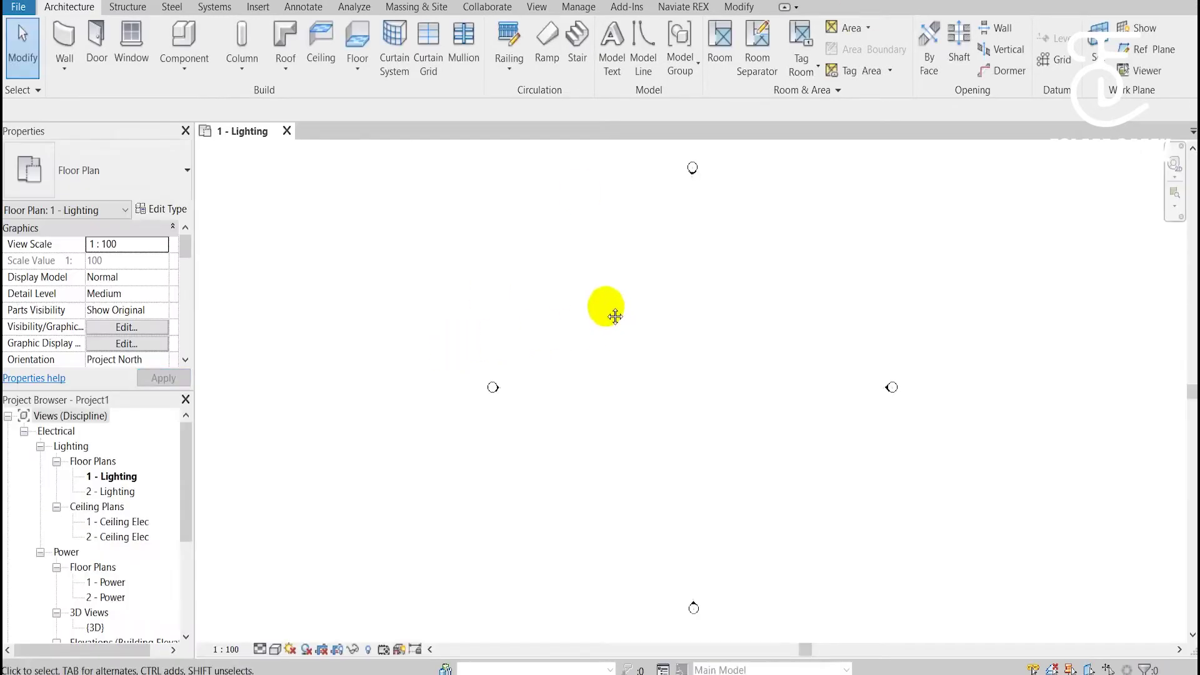
middle_click_drag(615, 317, 602, 289)
left_click_drag(184, 460, 187, 437)
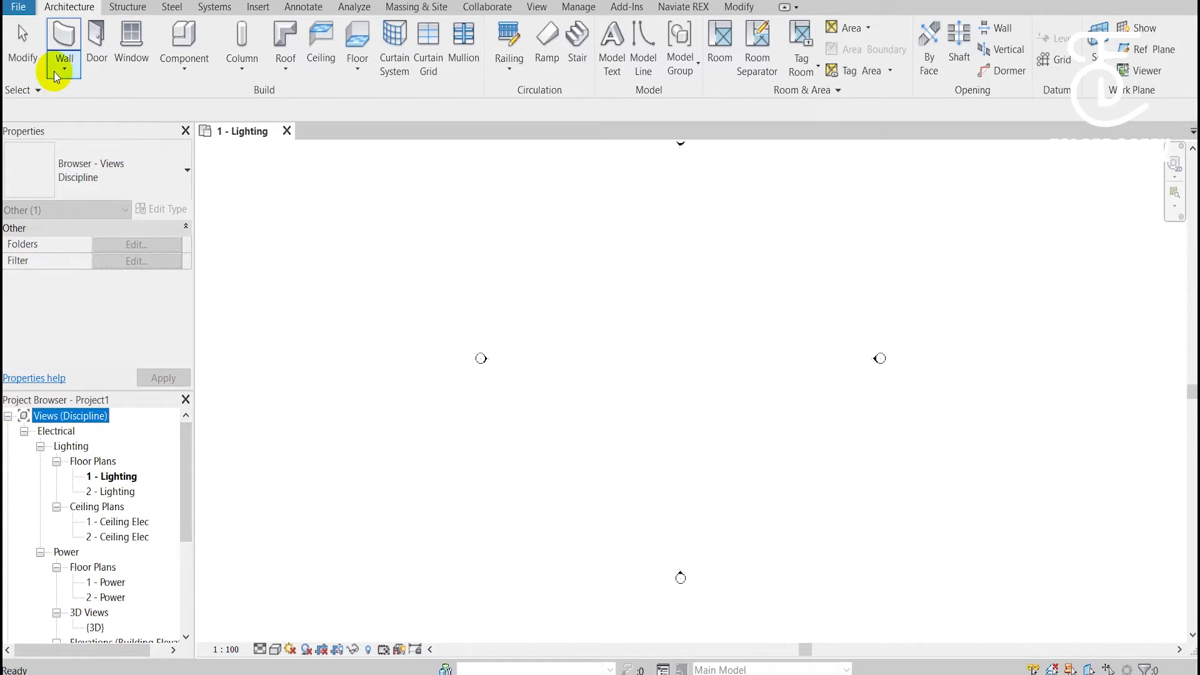
left_click(536, 7)
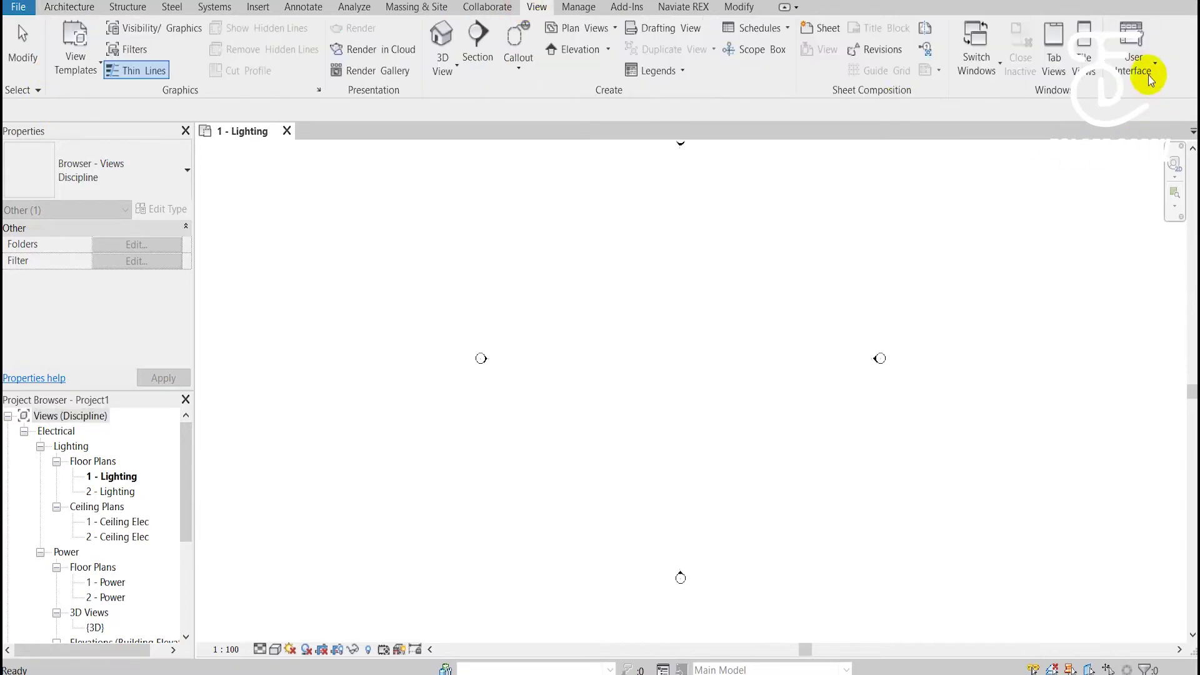
left_click(1150, 74)
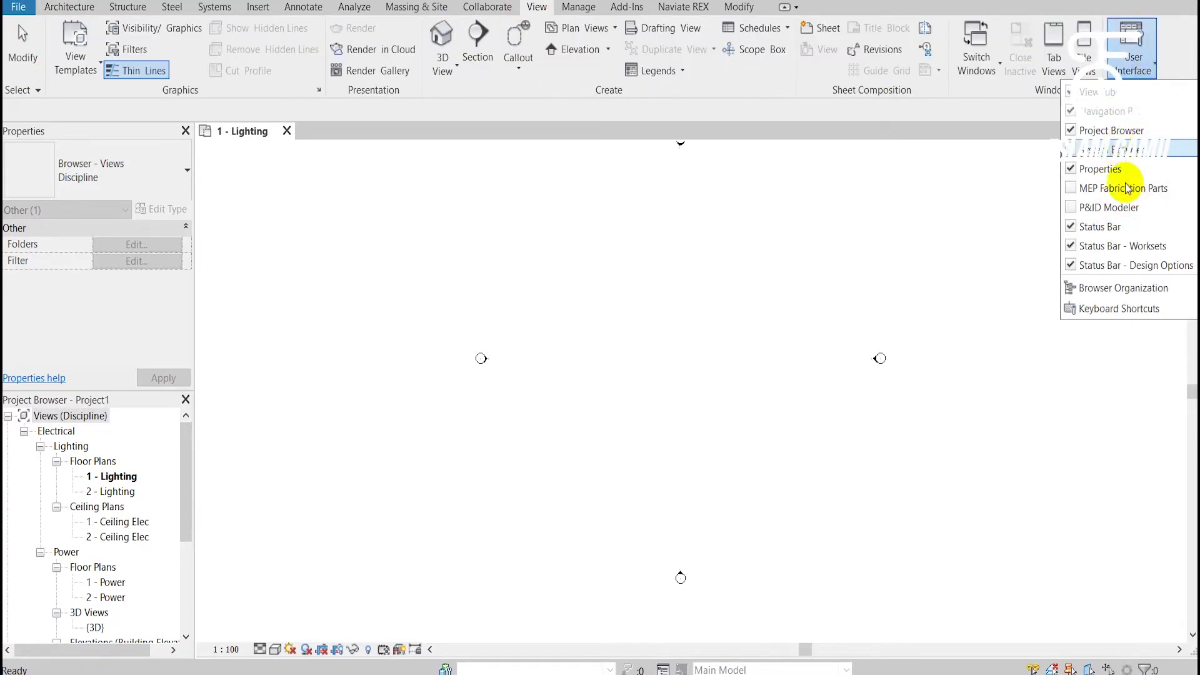
left_click(1081, 170)
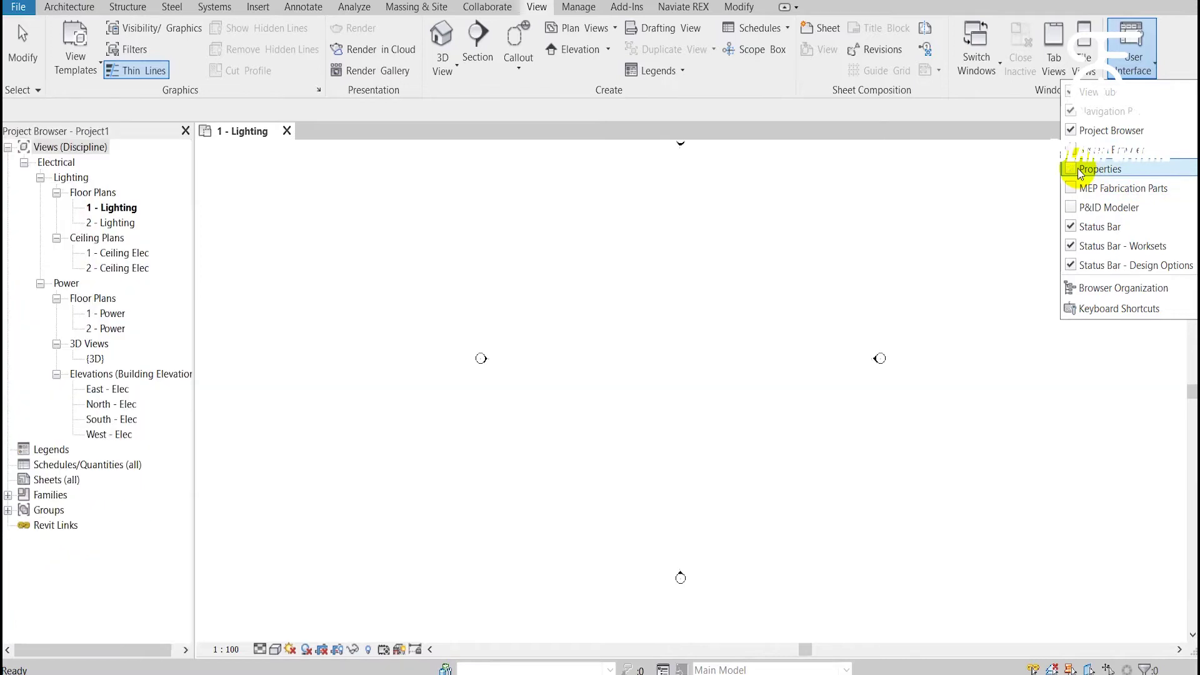
left_click(1081, 170)
left_click(1138, 73)
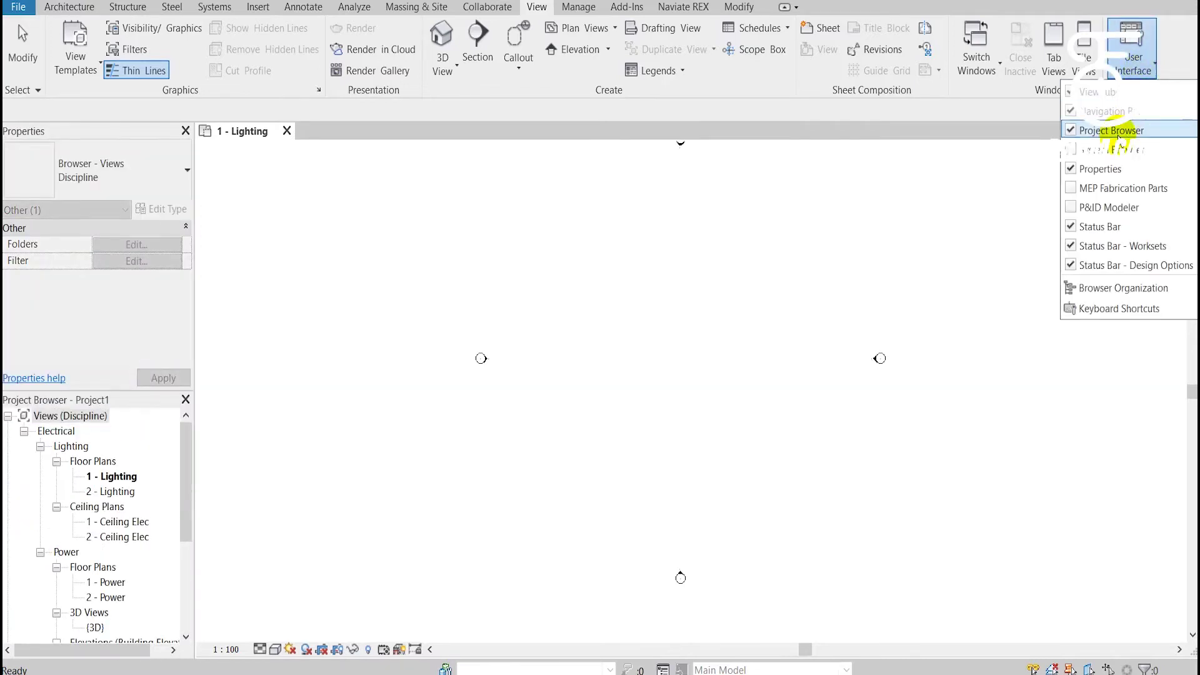
left_click(1119, 135)
left_click(1131, 62)
left_click(1101, 135)
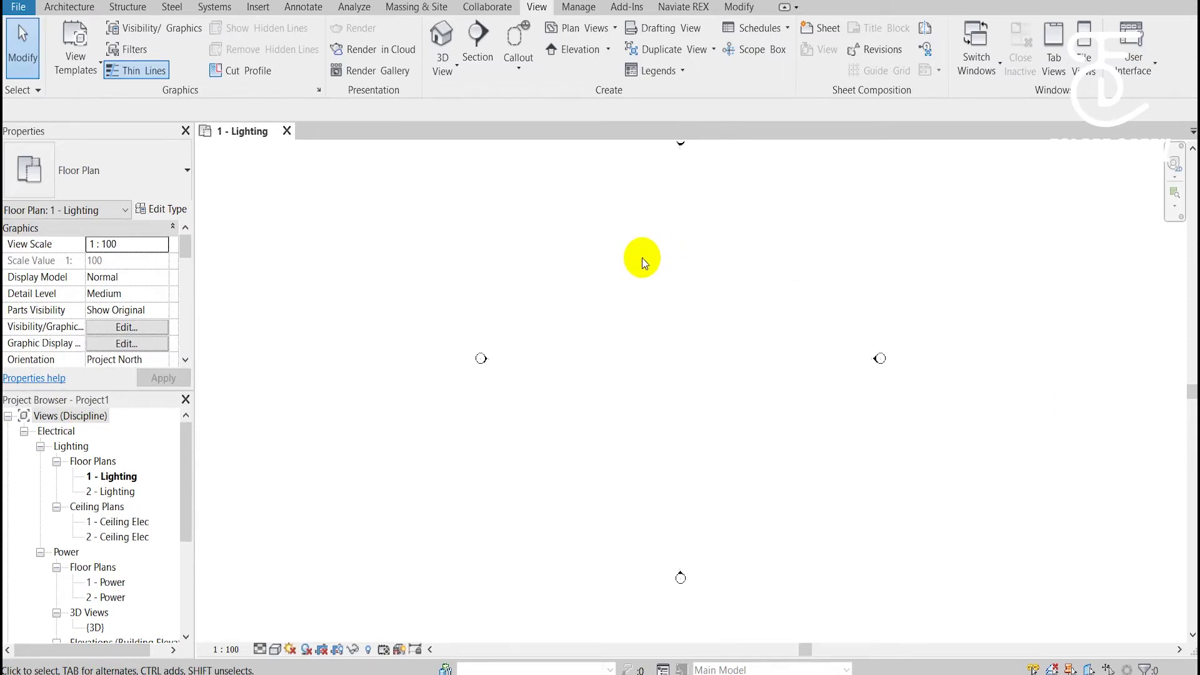
left_click_drag(189, 457, 182, 423)
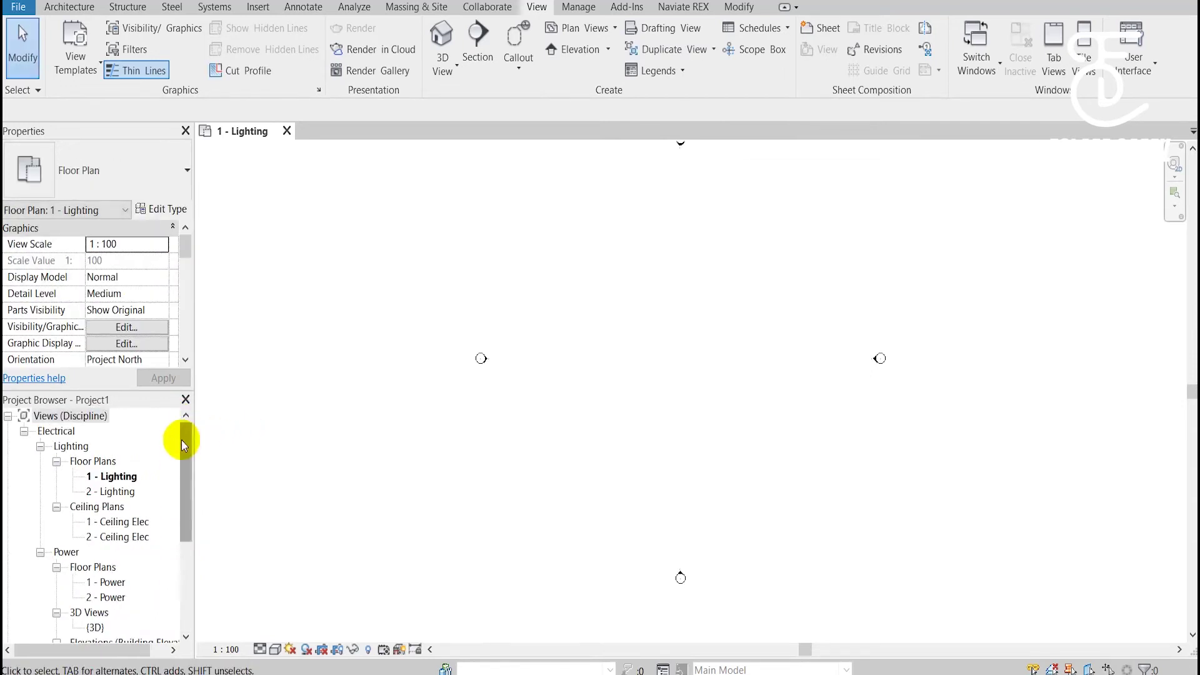
left_click_drag(181, 440, 182, 452)
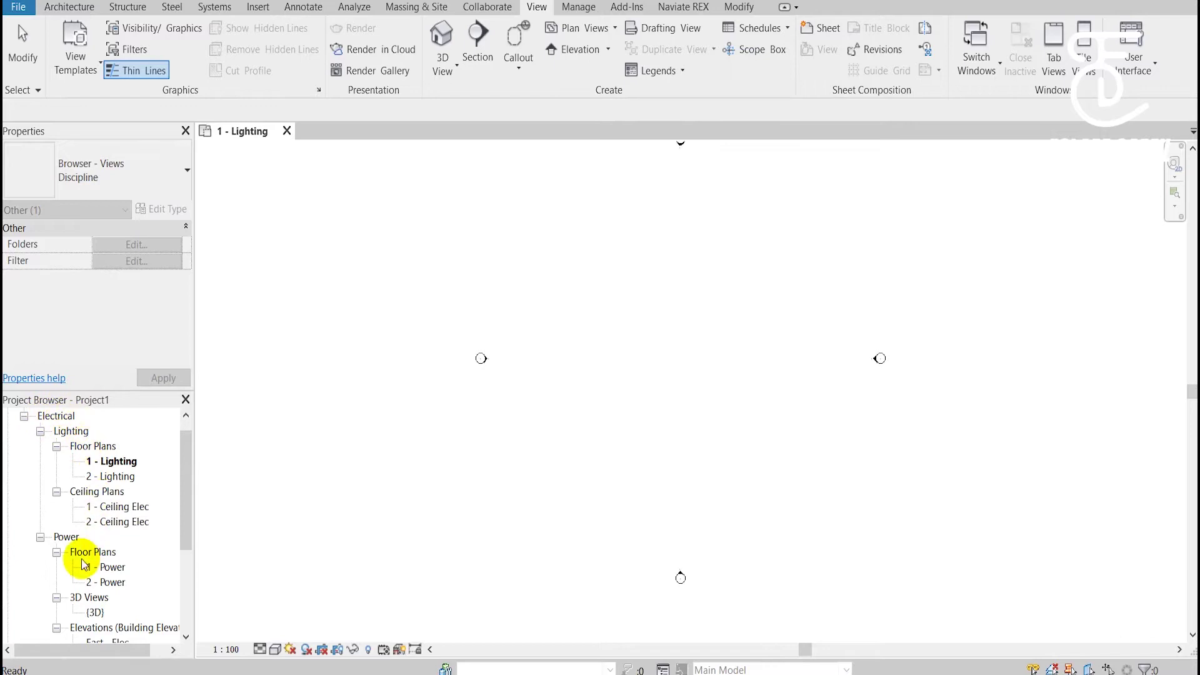
scroll(87, 428, "up", 1)
left_click(55, 430)
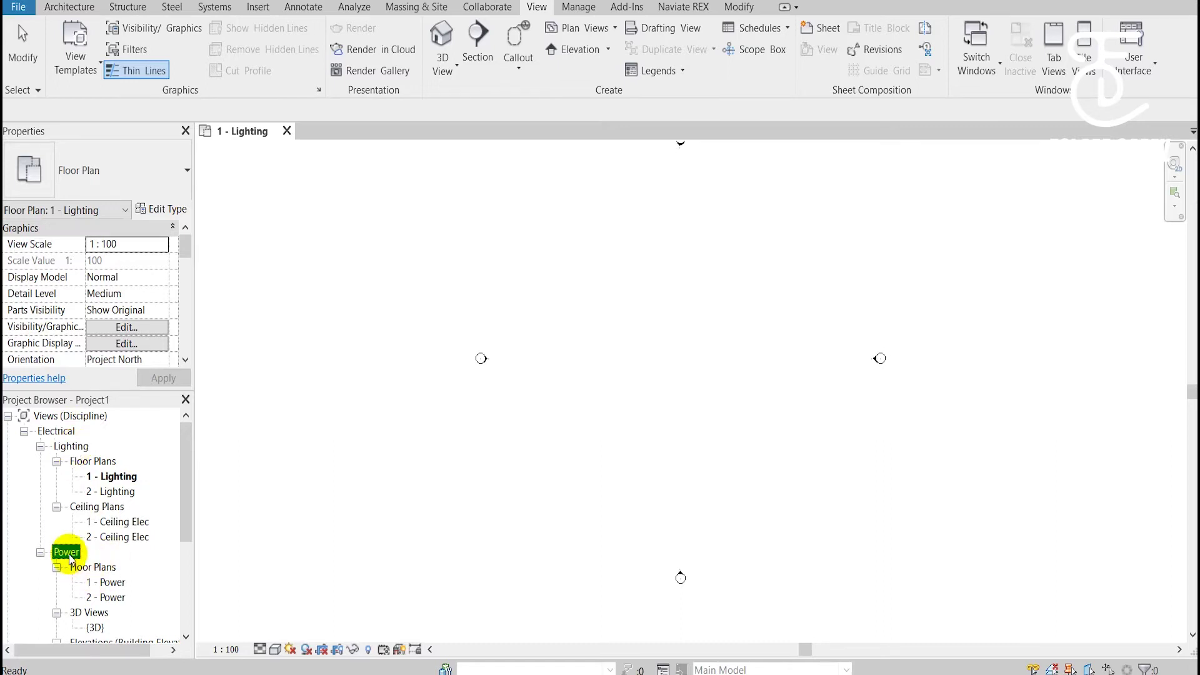
left_click(72, 446)
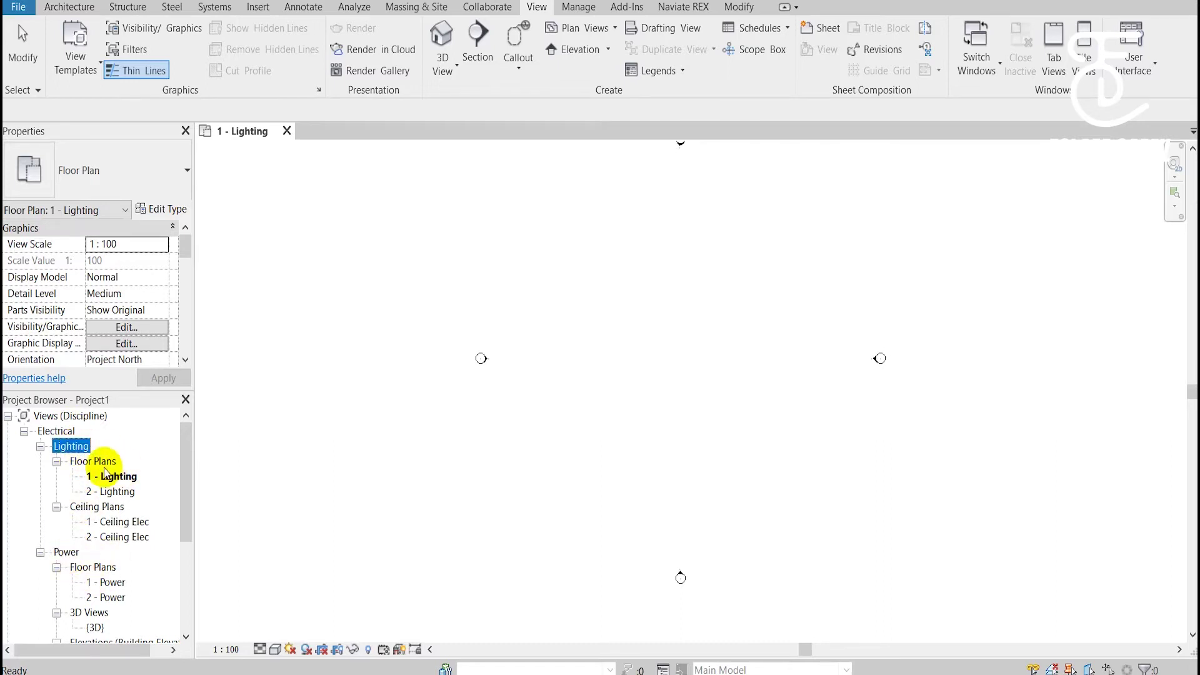
left_click(105, 506)
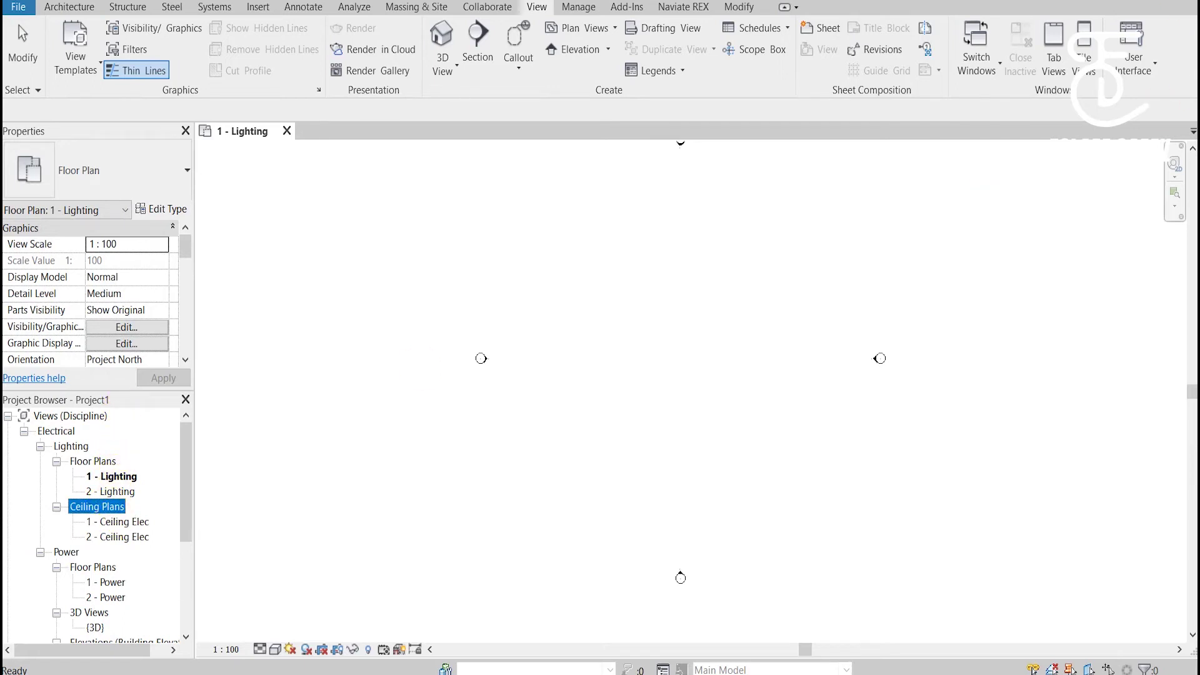
left_click_drag(700, 233, 798, 261)
left_click_drag(700, 228, 835, 282)
left_click_drag(573, 264, 625, 423)
left_click_drag(868, 338, 875, 466)
mouse_move(745, 120)
left_mouse_down()
mouse_move(758, 197)
mouse_move(741, 182)
left_mouse_up()
left_click_drag(648, 489, 781, 382)
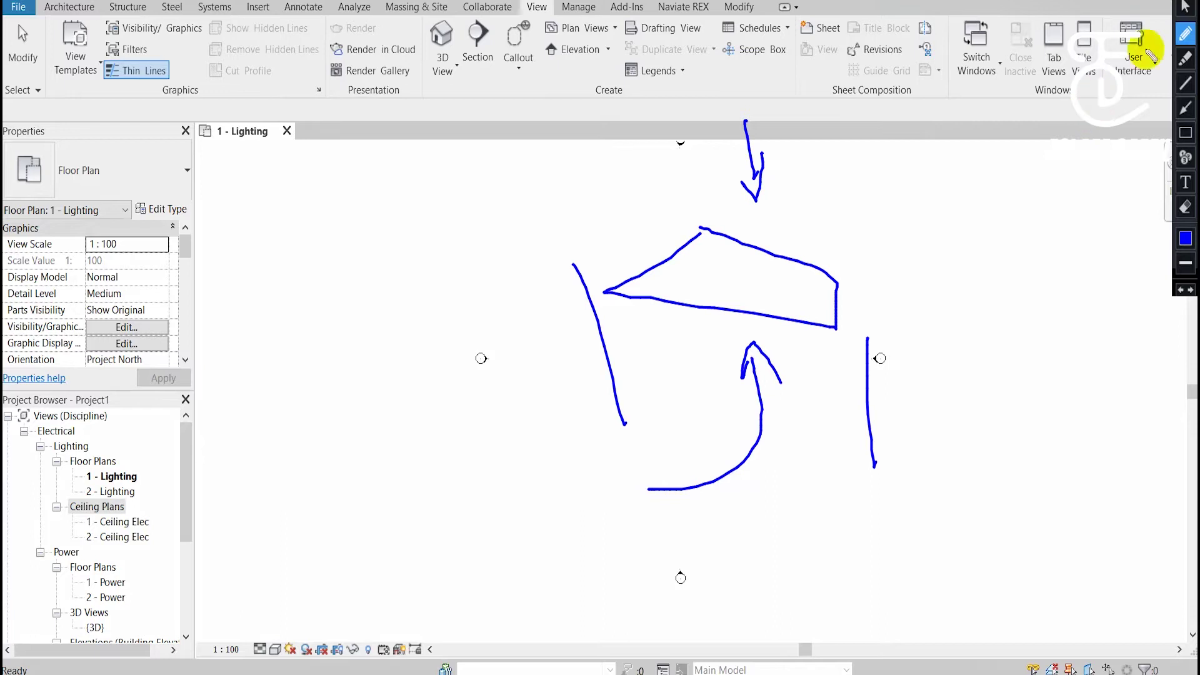
key("Escape")
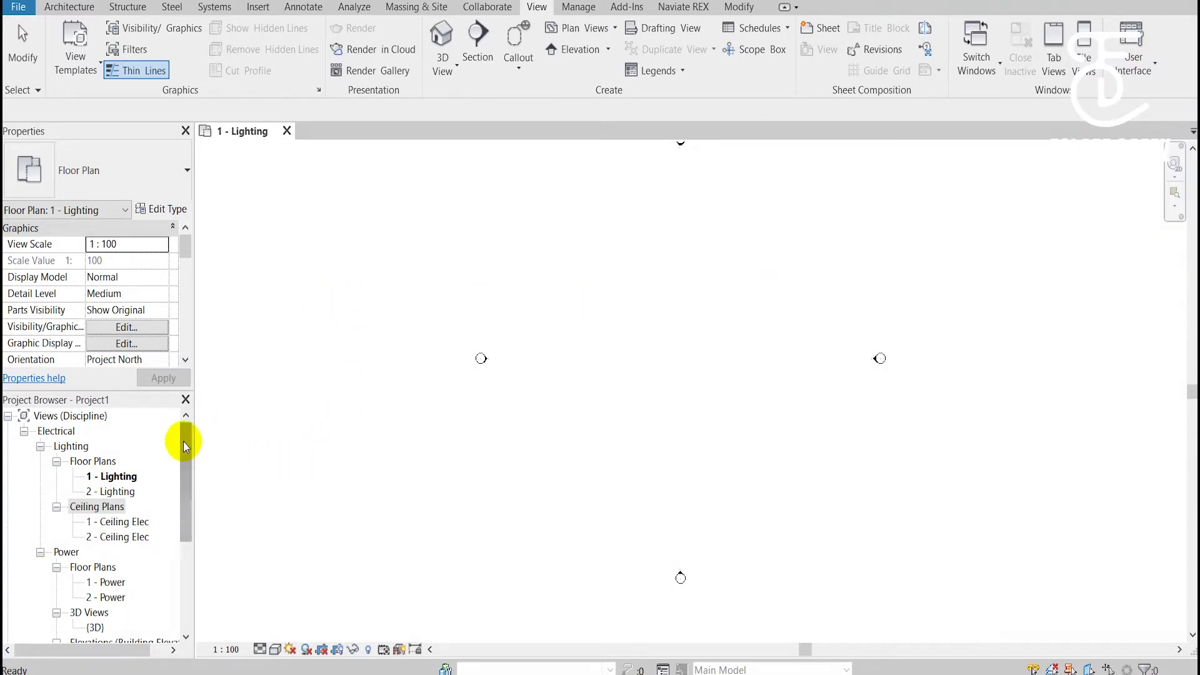
scroll(140, 479, "down", 1)
left_click_drag(186, 478, 185, 431)
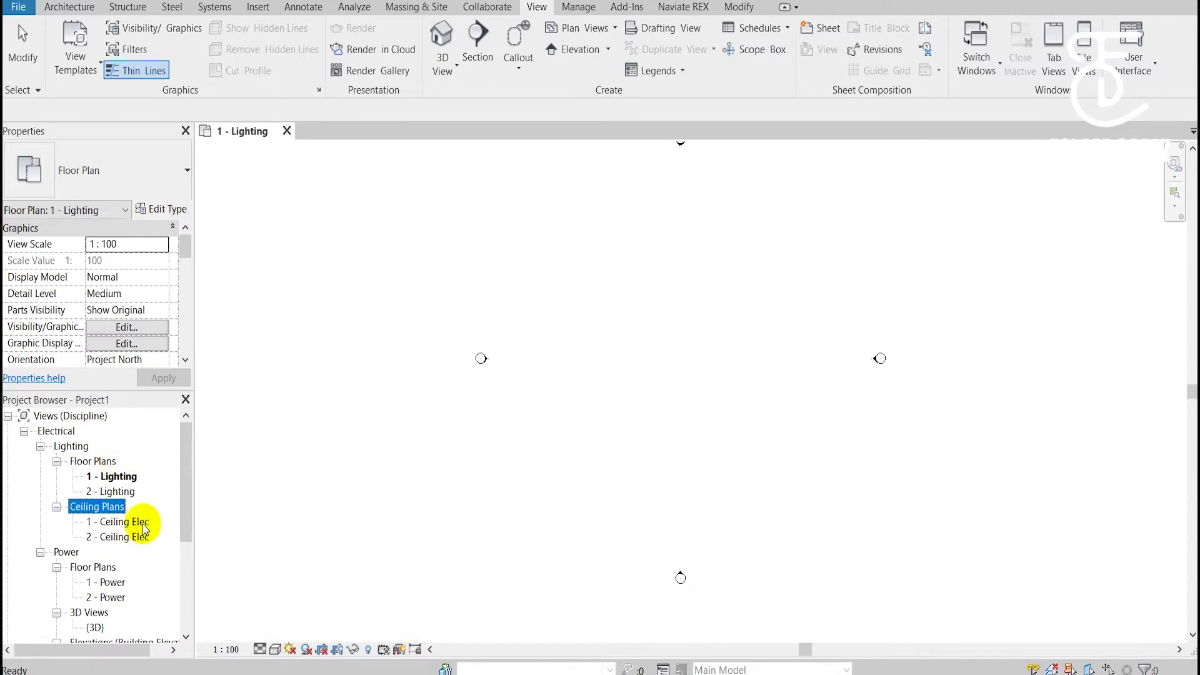
scroll(163, 550, "down", 4)
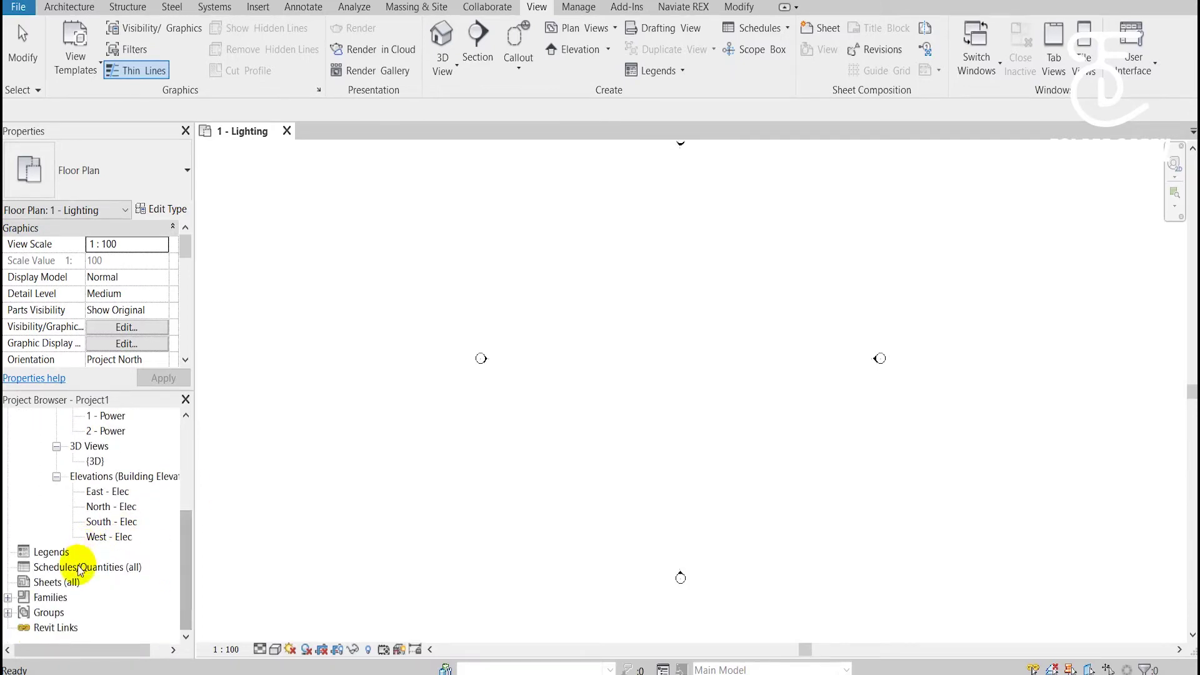
double_click(109, 493)
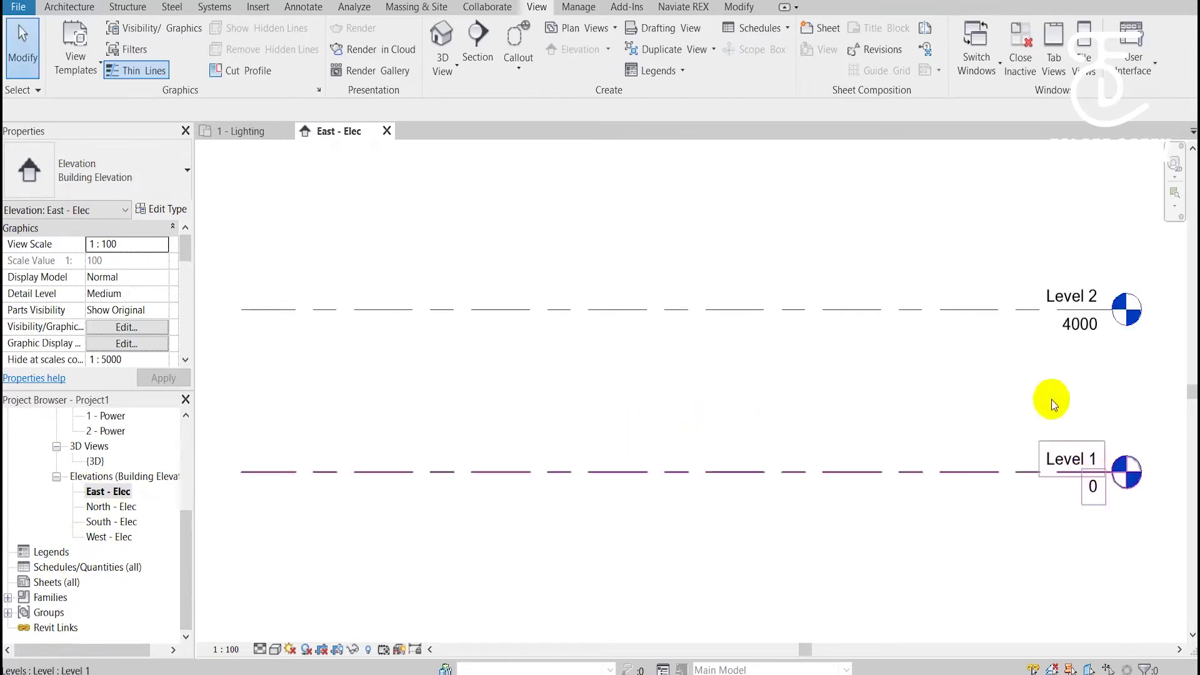
scroll(973, 397, "down", 1)
scroll(960, 368, "down", 2)
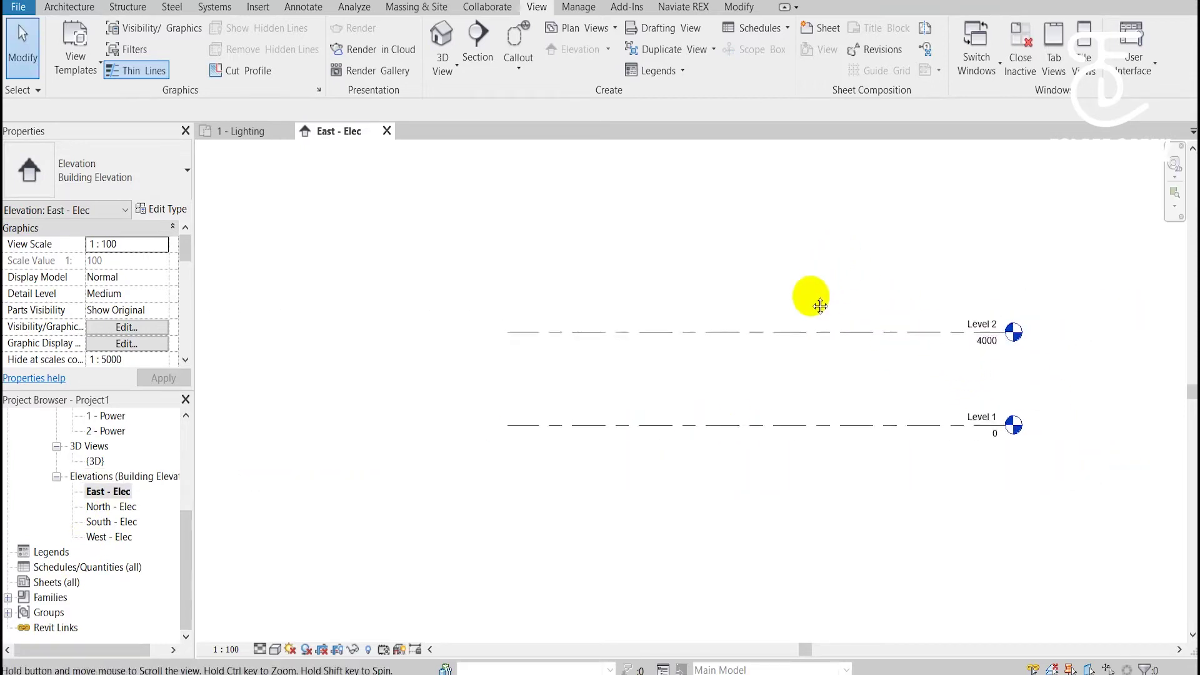
middle_click_drag(813, 303, 788, 277)
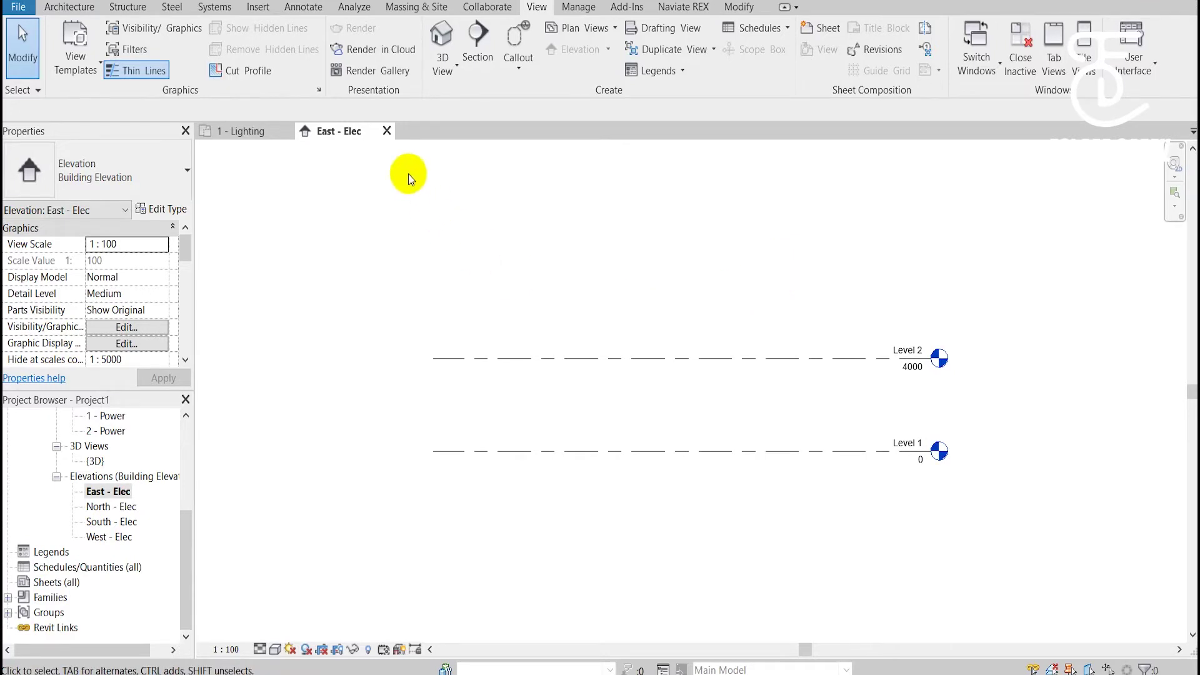
left_click(385, 131)
mouse_move(680, 298)
middle_mouse_down()
mouse_move(651, 272)
mouse_move(622, 268)
middle_mouse_up()
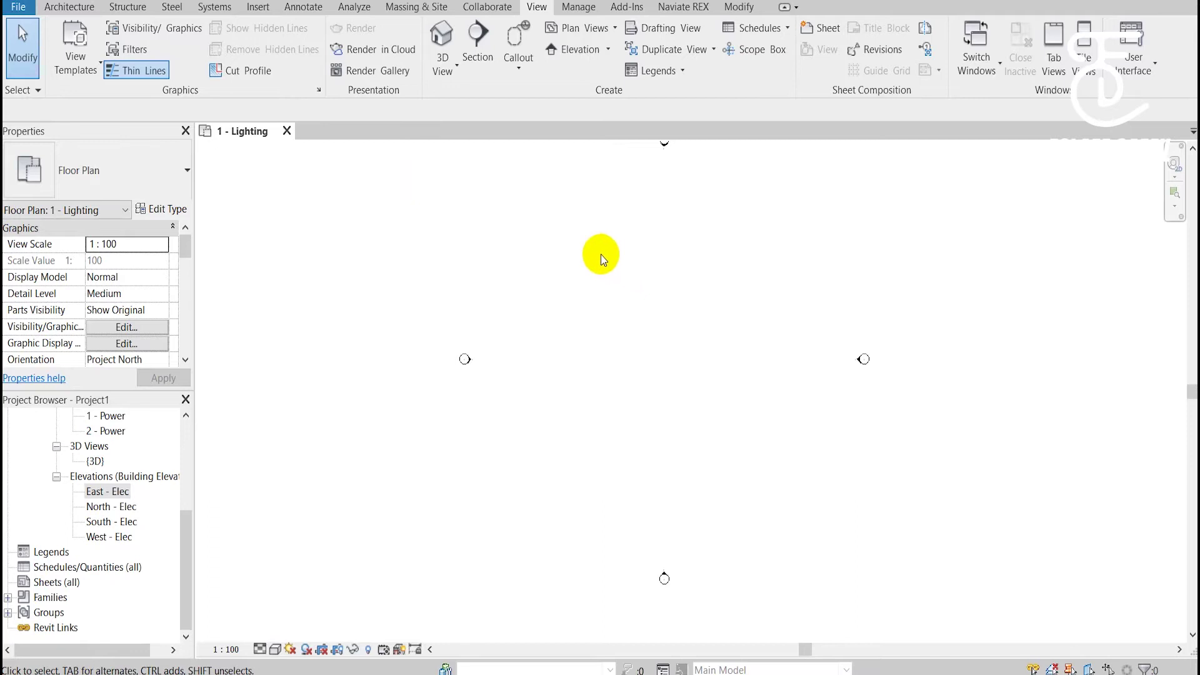
Link Desktop\Revit Arch Course\Revit File\Classic Palace.rvt with Auto - Origin to Origin positioning.
left_click(259, 7)
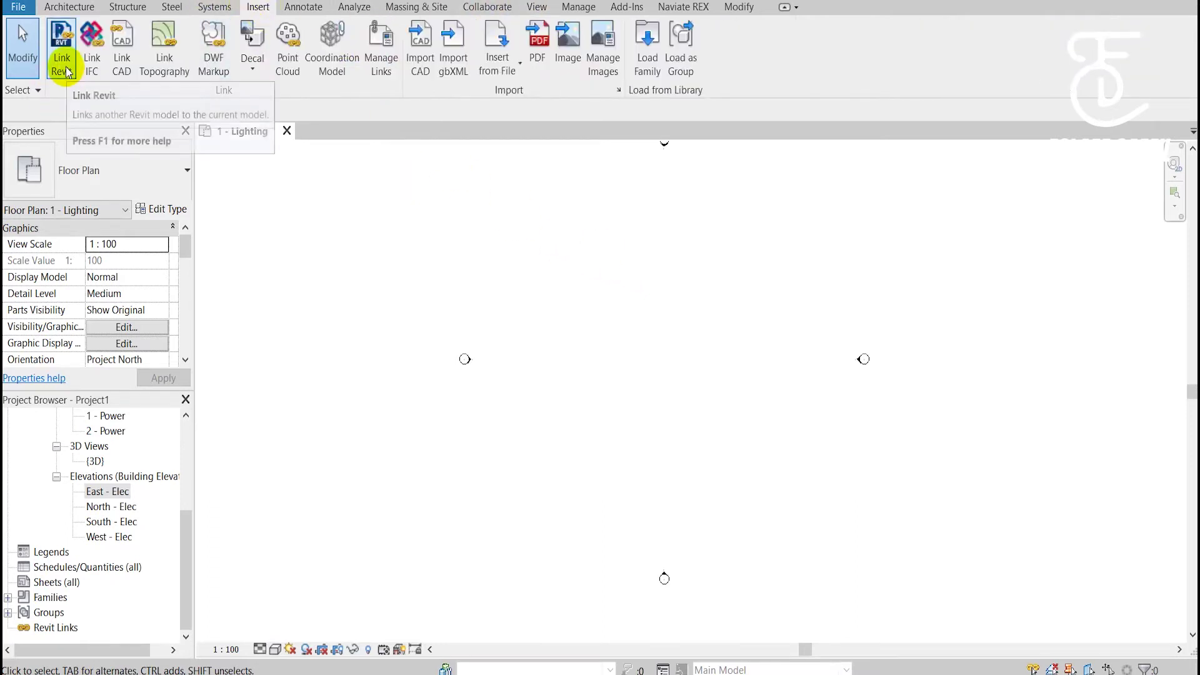
mouse_move(61, 52)
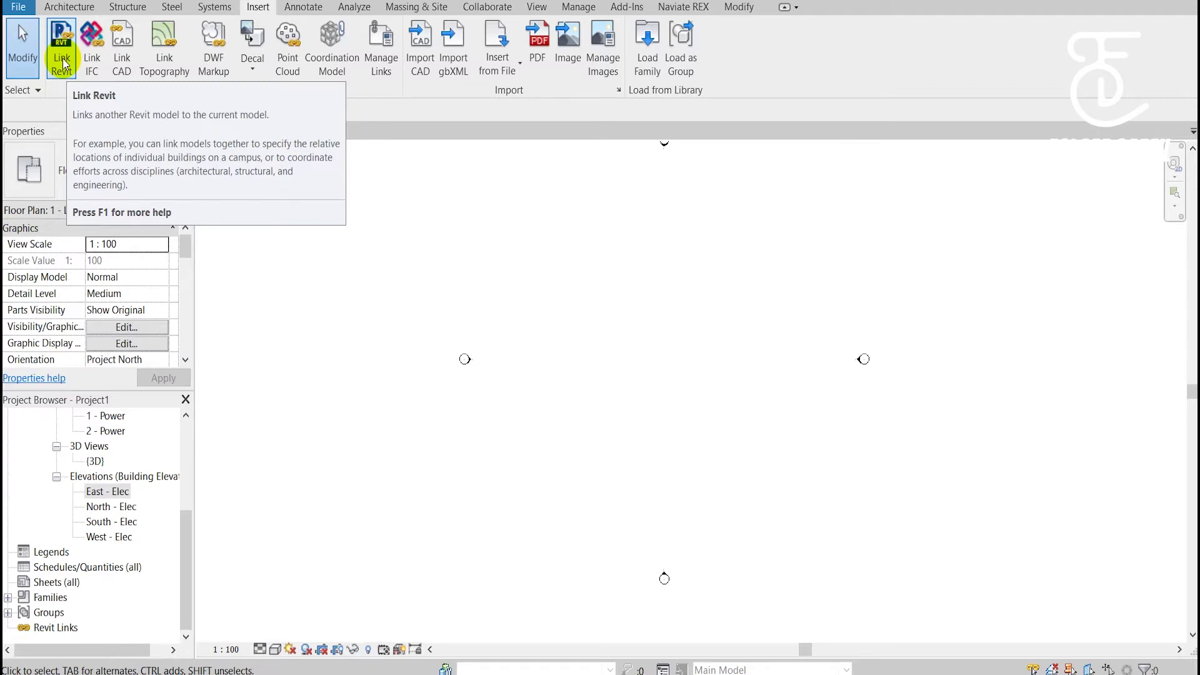
left_click(62, 58)
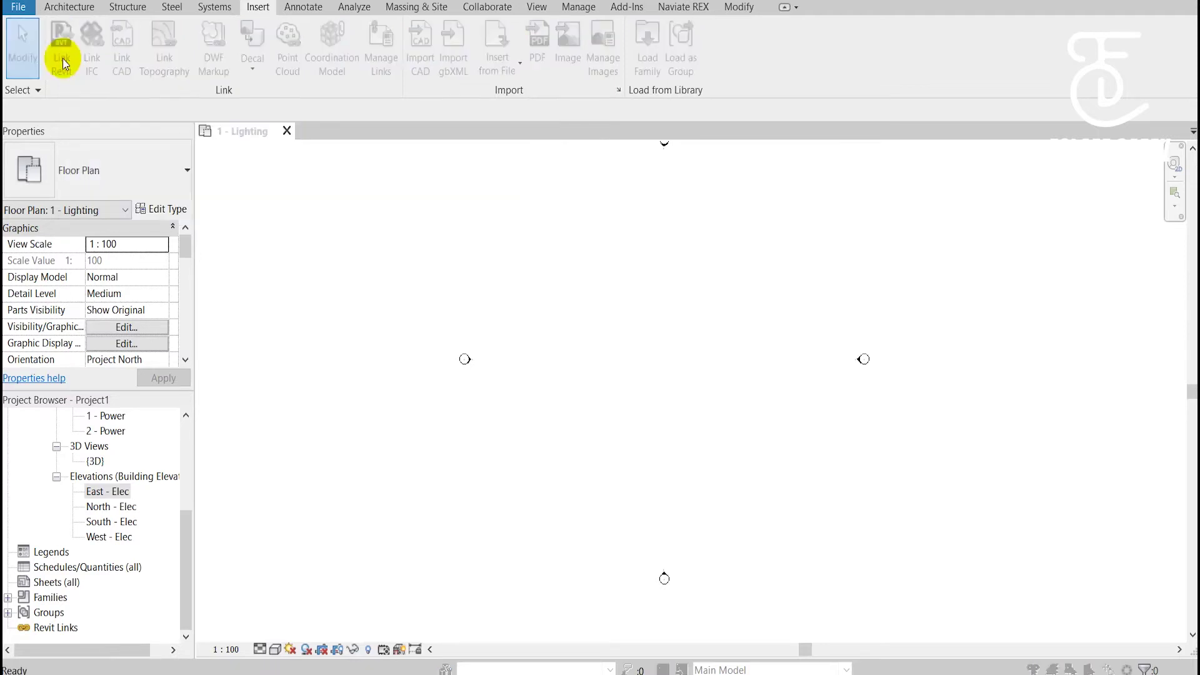
left_click(358, 430)
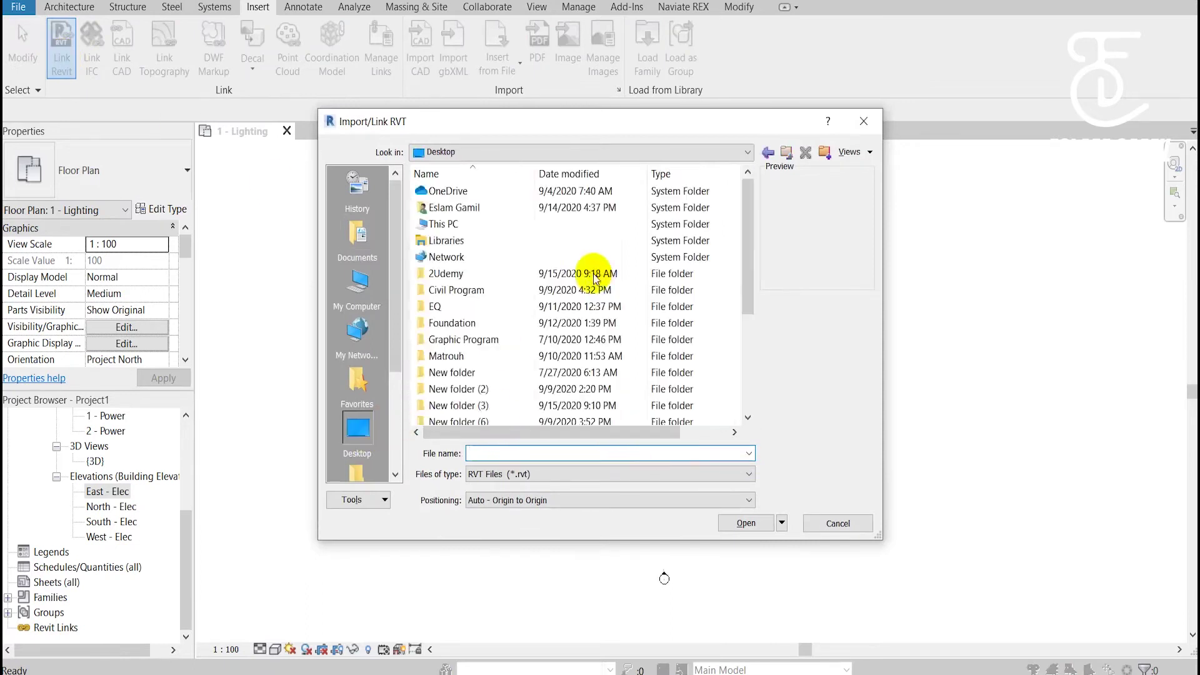
scroll(562, 272, "down", 3)
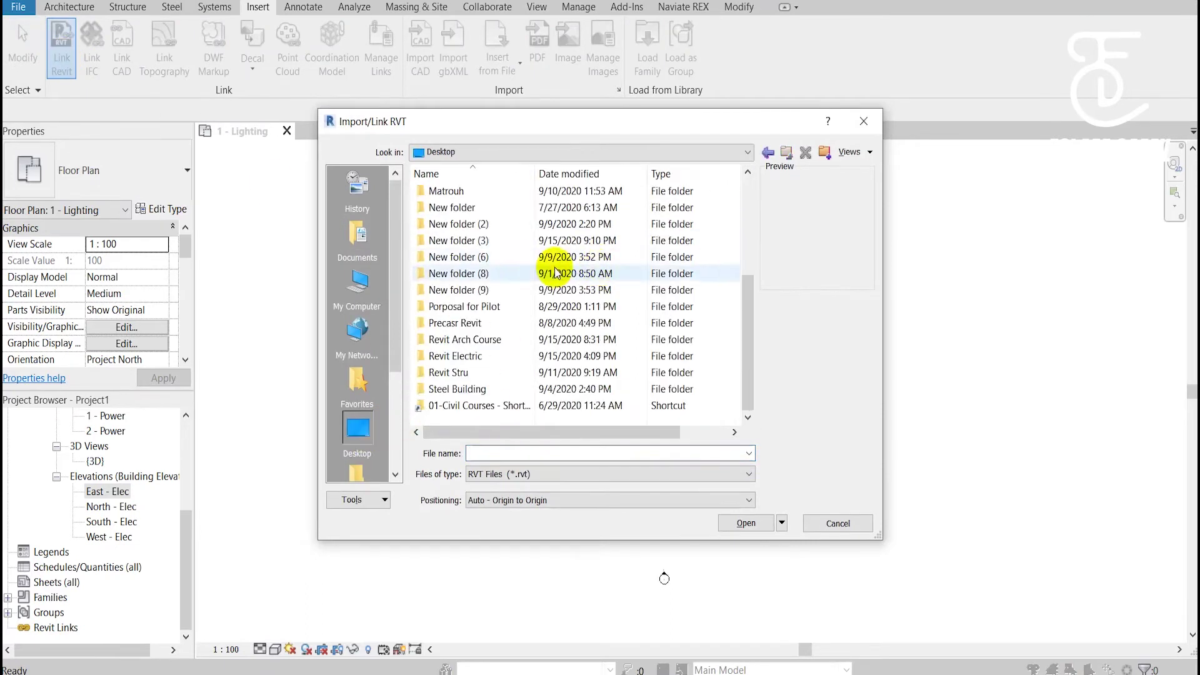
double_click(474, 340)
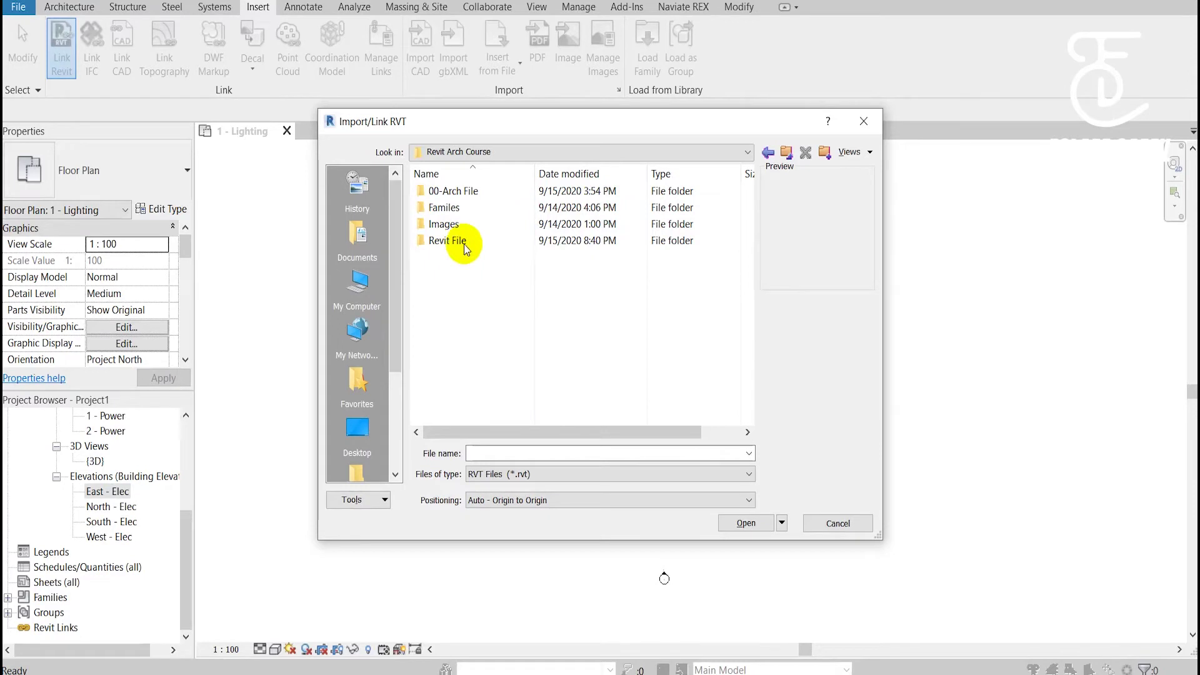
double_click(463, 242)
left_click(465, 212)
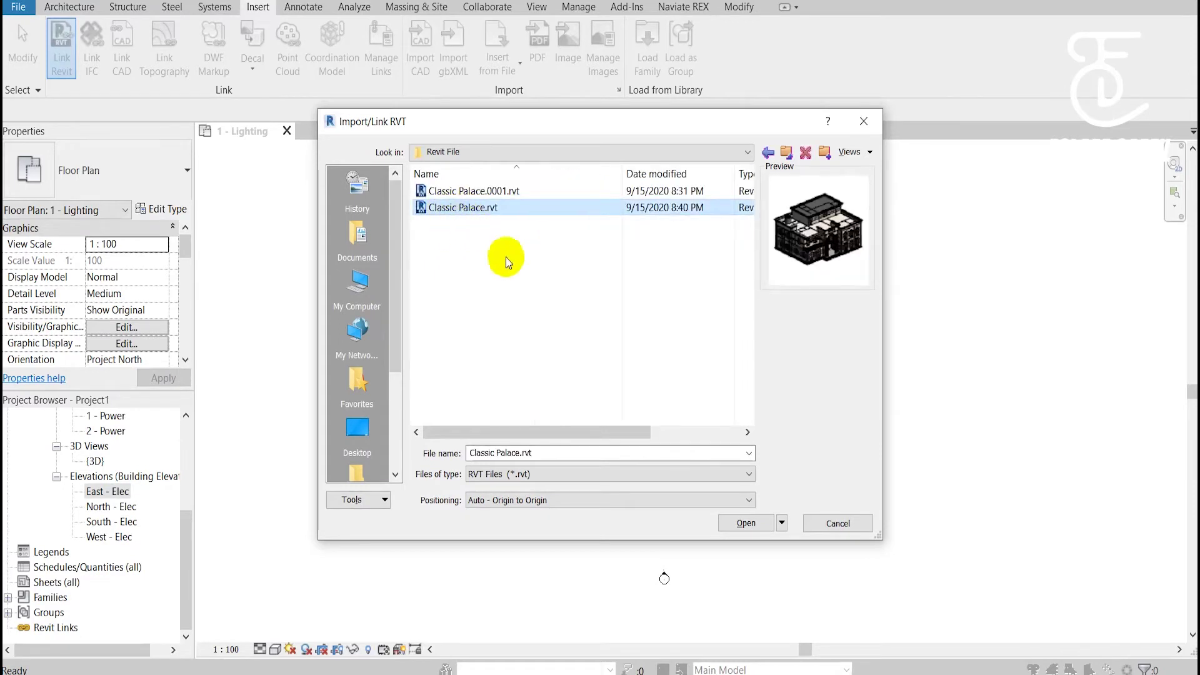
left_click(515, 502)
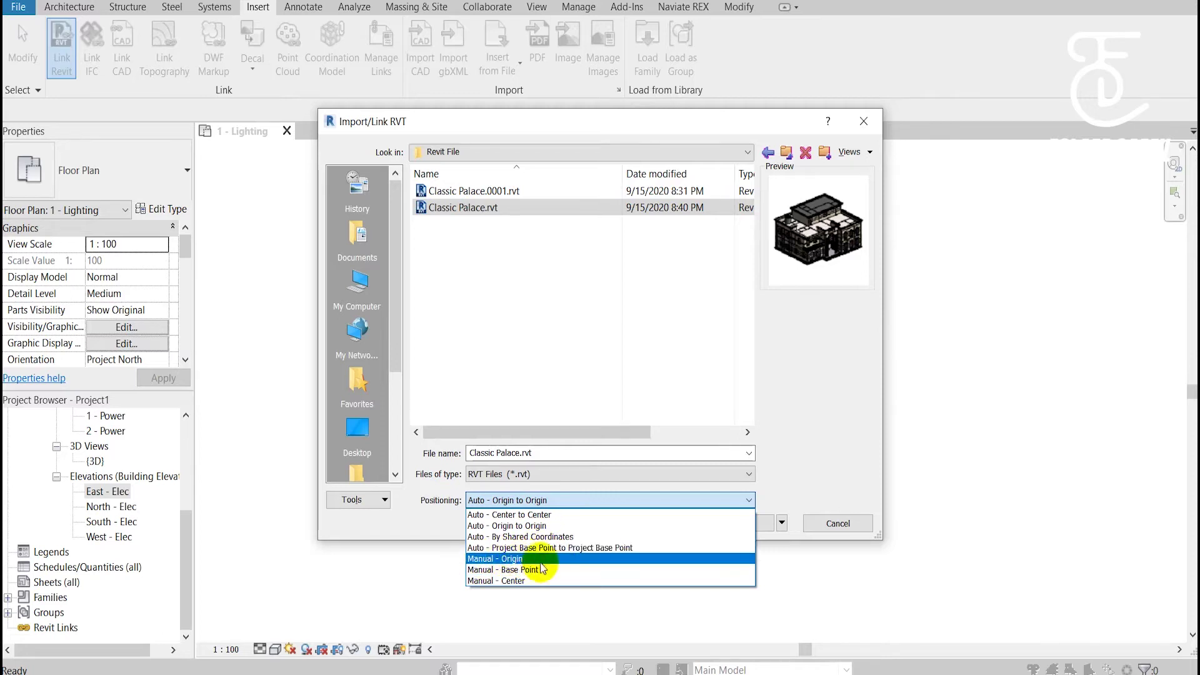
left_click(546, 526)
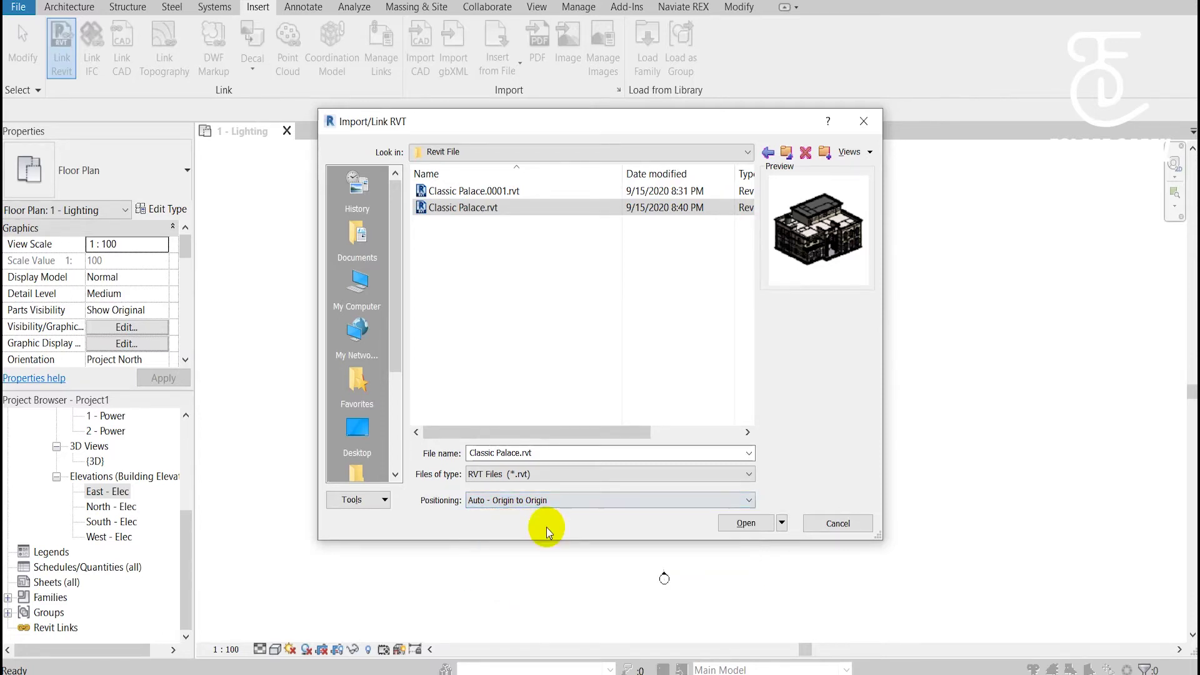
left_click(752, 524)
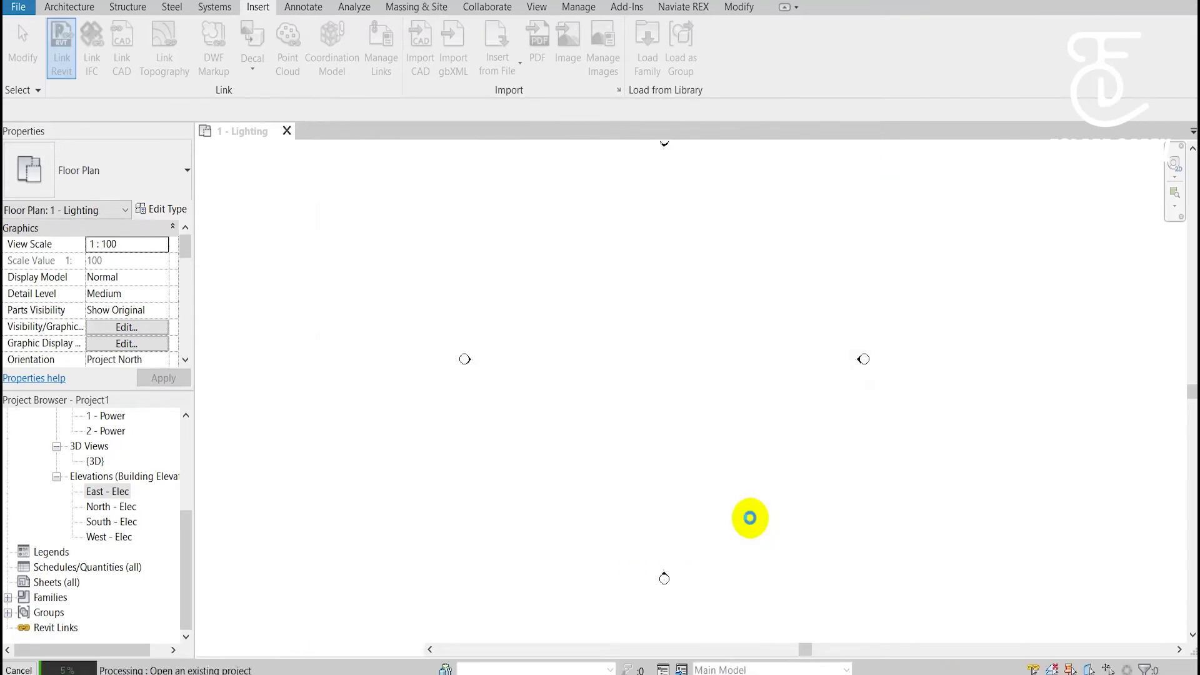
Open the Default 3D View of the project.
key("Escape")
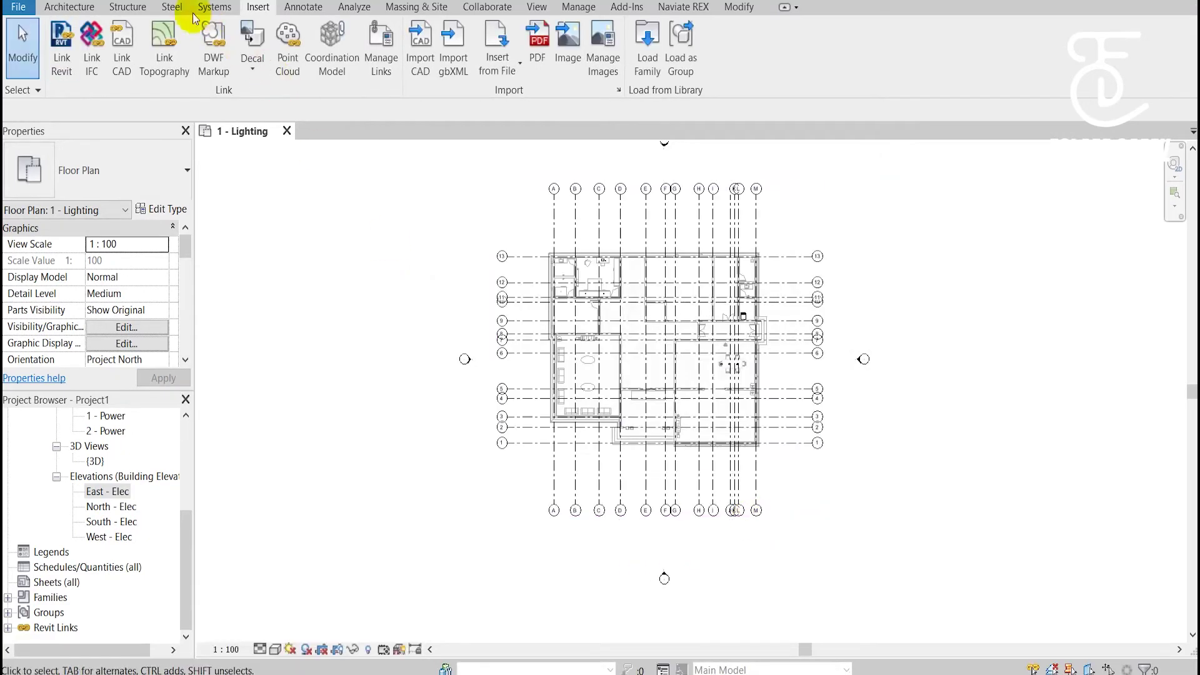
left_click(536, 7)
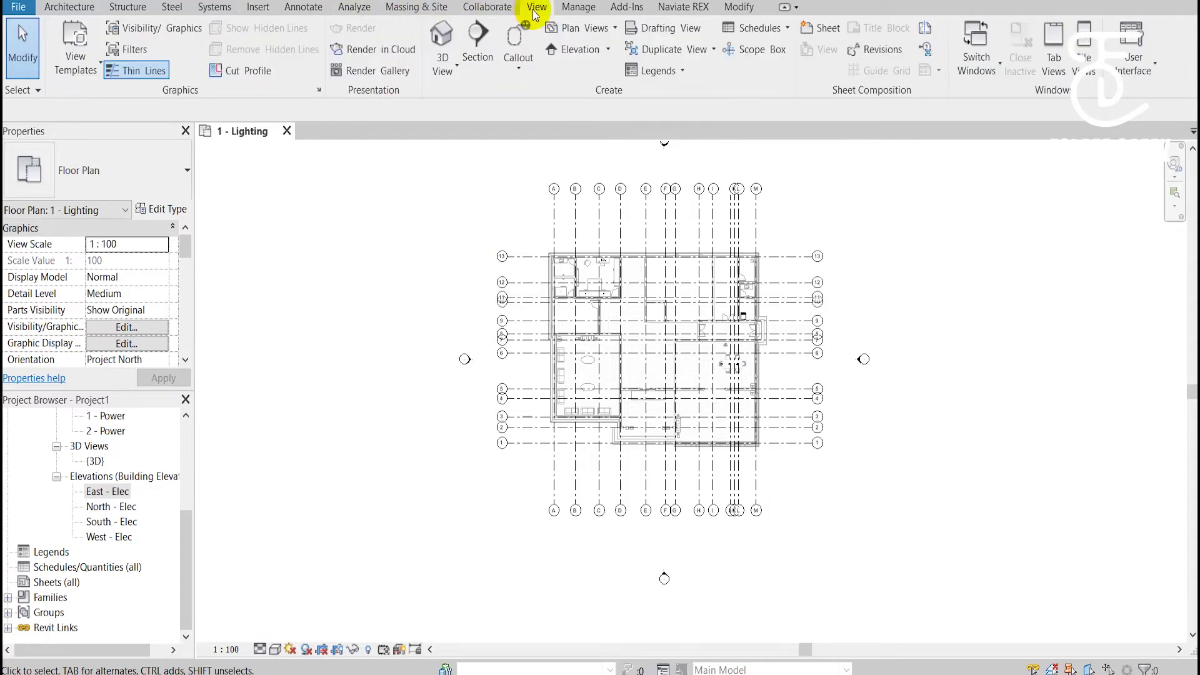
left_click(459, 66)
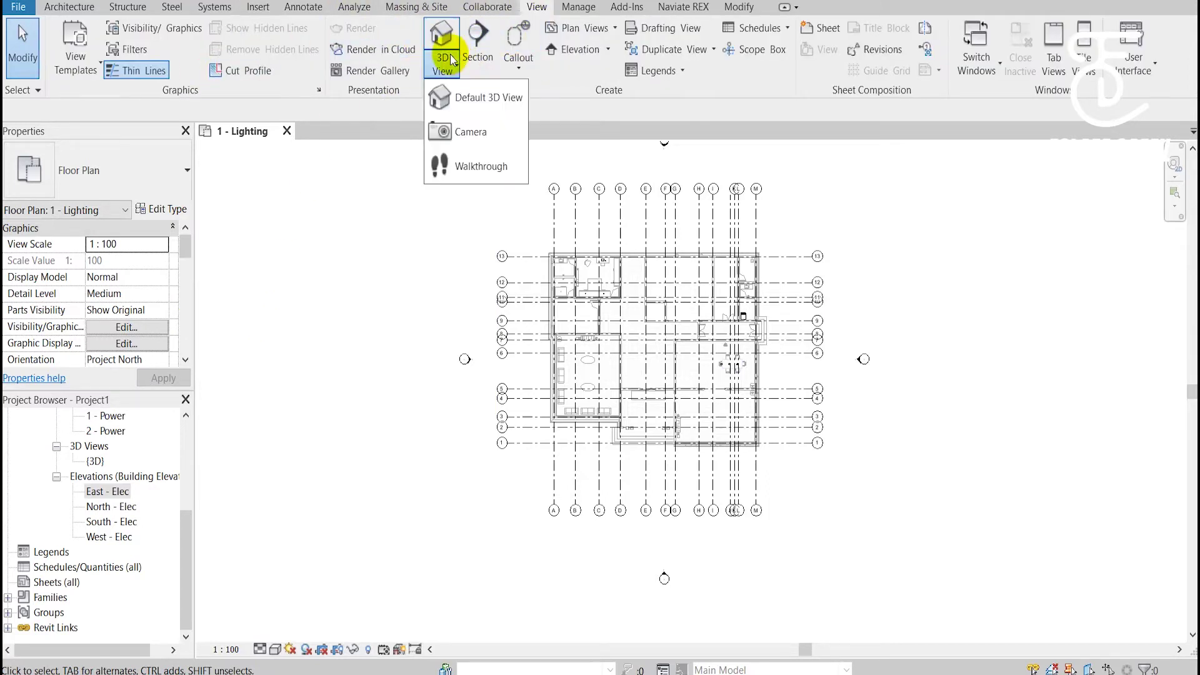
left_click(465, 99)
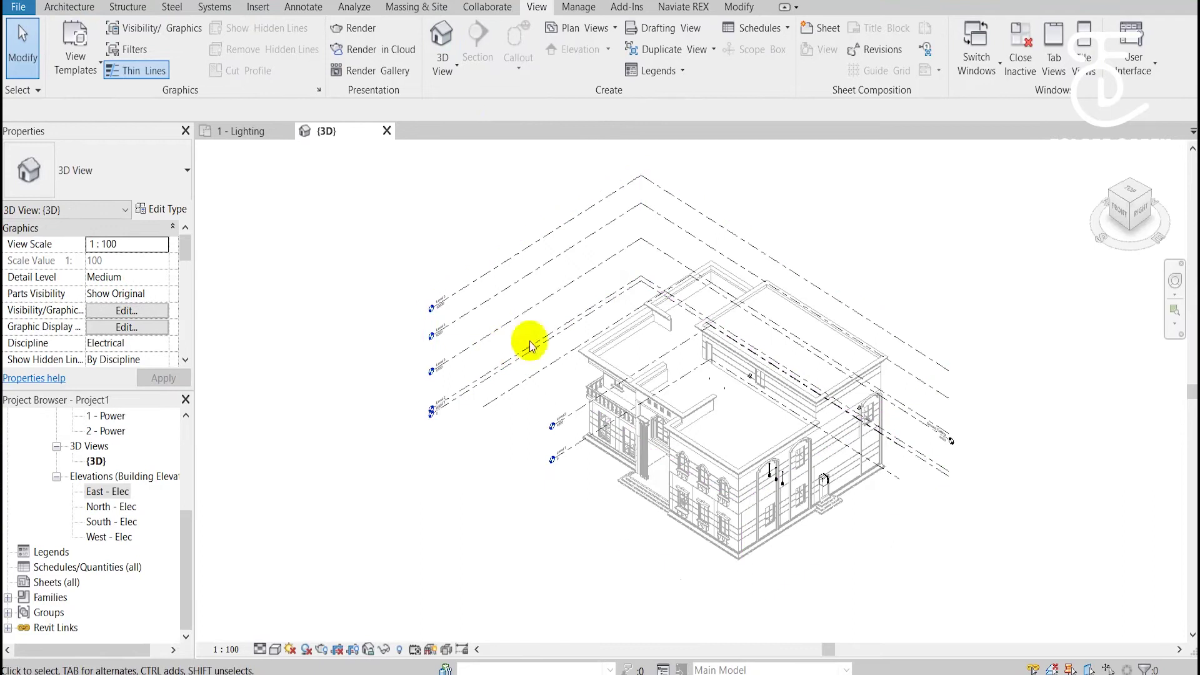
Set the 3D view to Fine detail and orbit and pan to face the building's front.
left_click(261, 649)
left_click(284, 632)
left_click(307, 616)
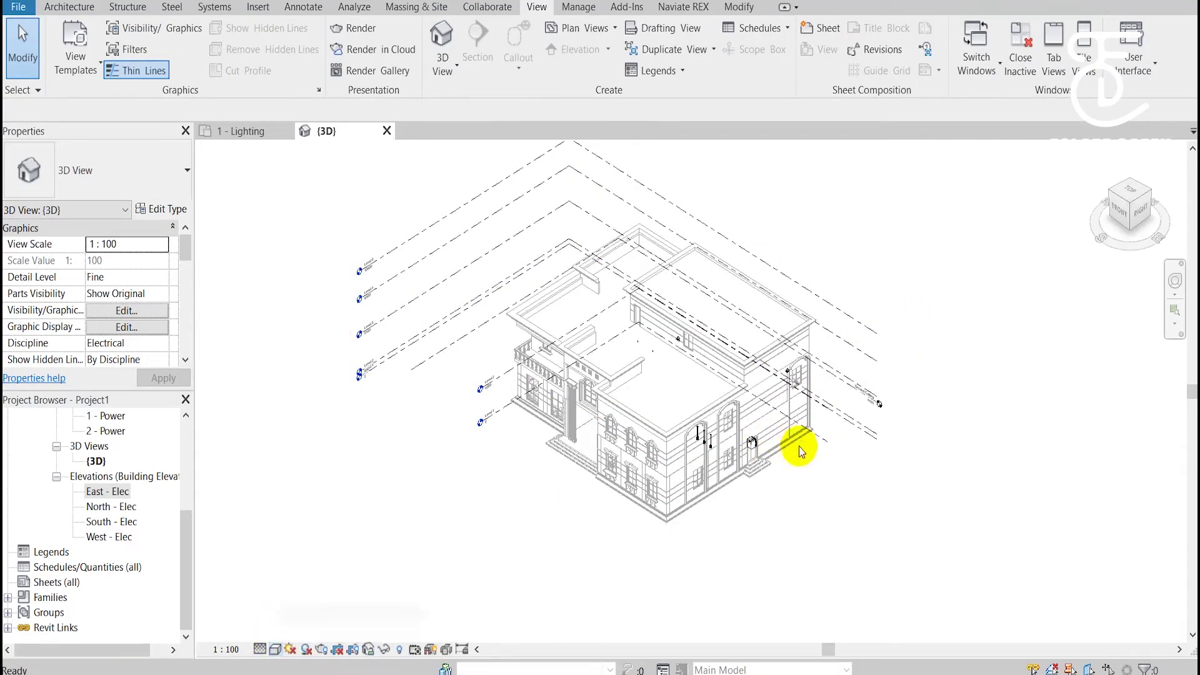
mouse_move(506, 494)
middle_mouse_down("shift")
mouse_move(672, 462)
mouse_move(731, 433)
mouse_move(691, 415)
mouse_move(643, 308)
mouse_move(744, 322)
mouse_move(696, 420)
mouse_move(656, 421)
mouse_move(667, 420)
middle_mouse_up("shift")
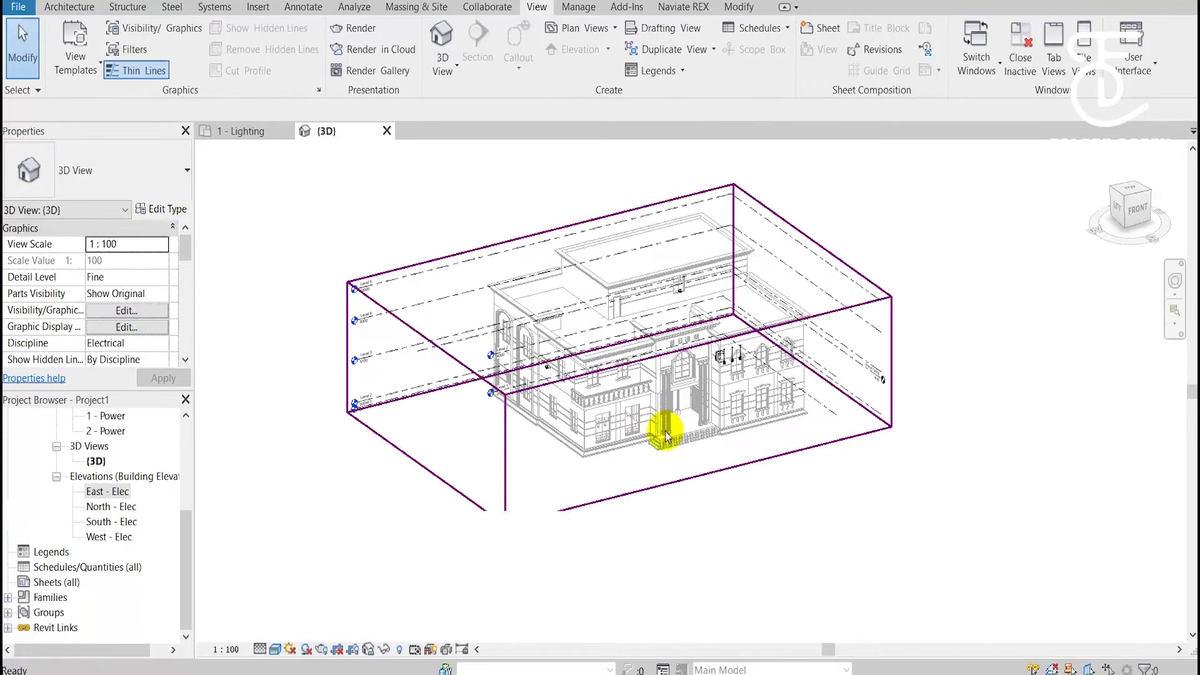
mouse_move(603, 497)
middle_mouse_down()
mouse_move(795, 370)
mouse_move(865, 255)
mouse_move(879, 251)
middle_mouse_up()
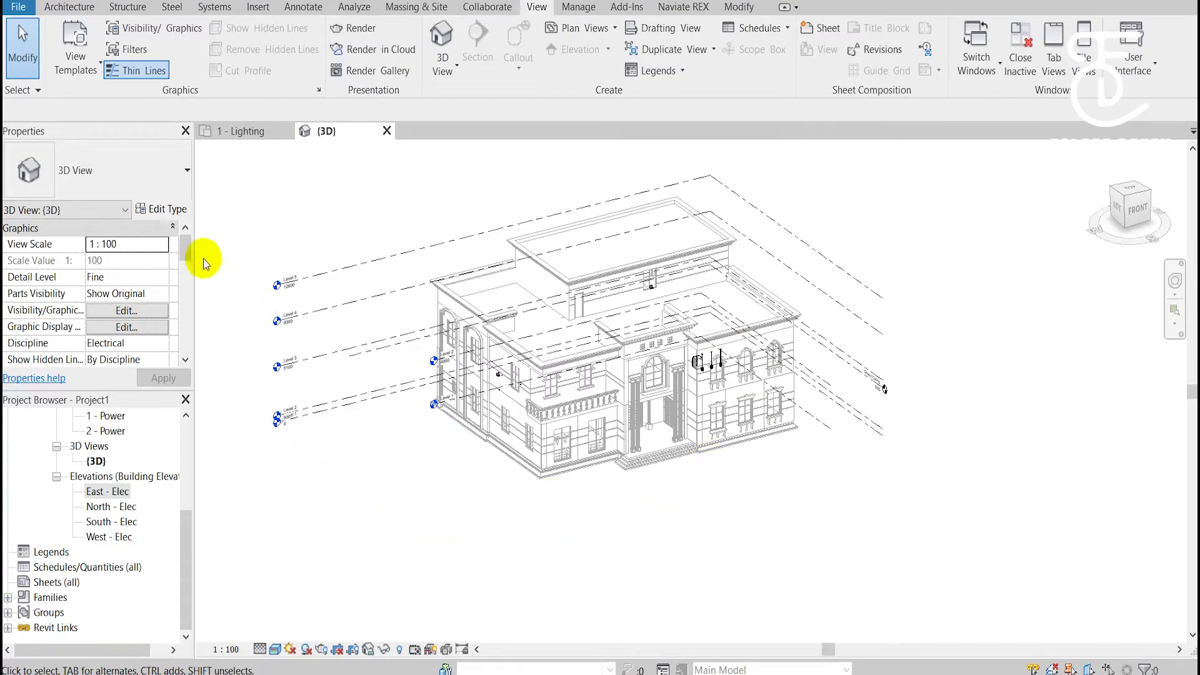
mouse_move(186, 247)
left_mouse_down()
mouse_move(189, 334)
mouse_move(188, 255)
left_mouse_up()
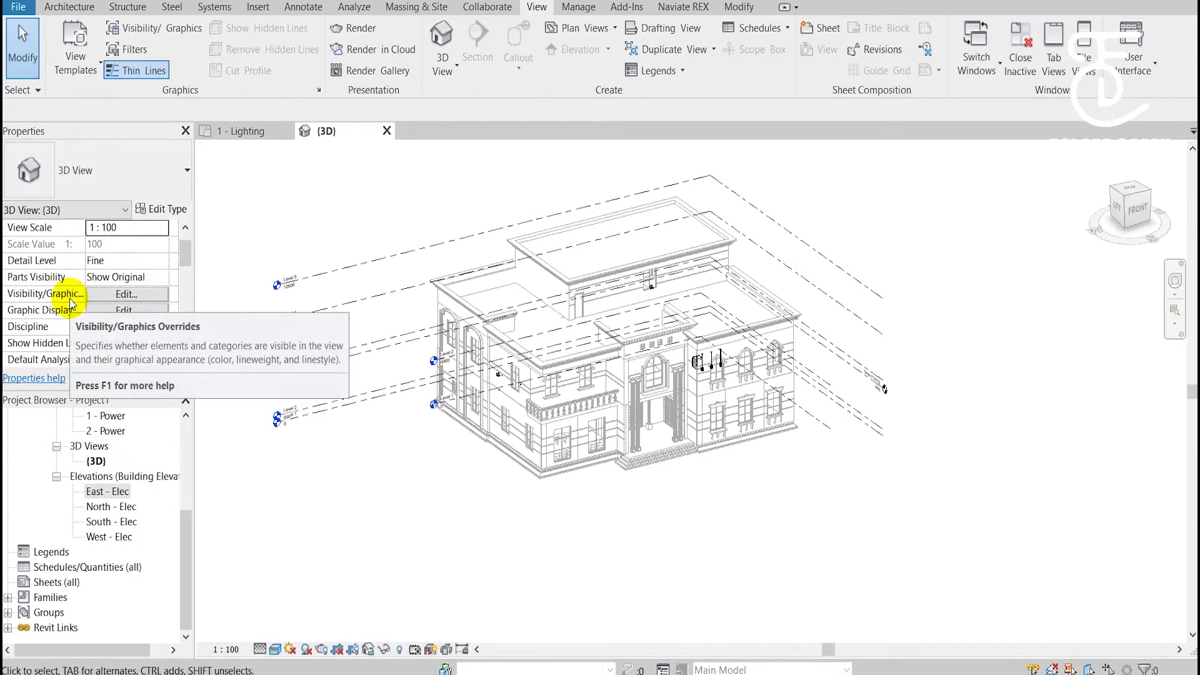
Open Visibility/Graphics for the 3D view and adjust the discipline filter for Structure and Electrical.
left_click(103, 294)
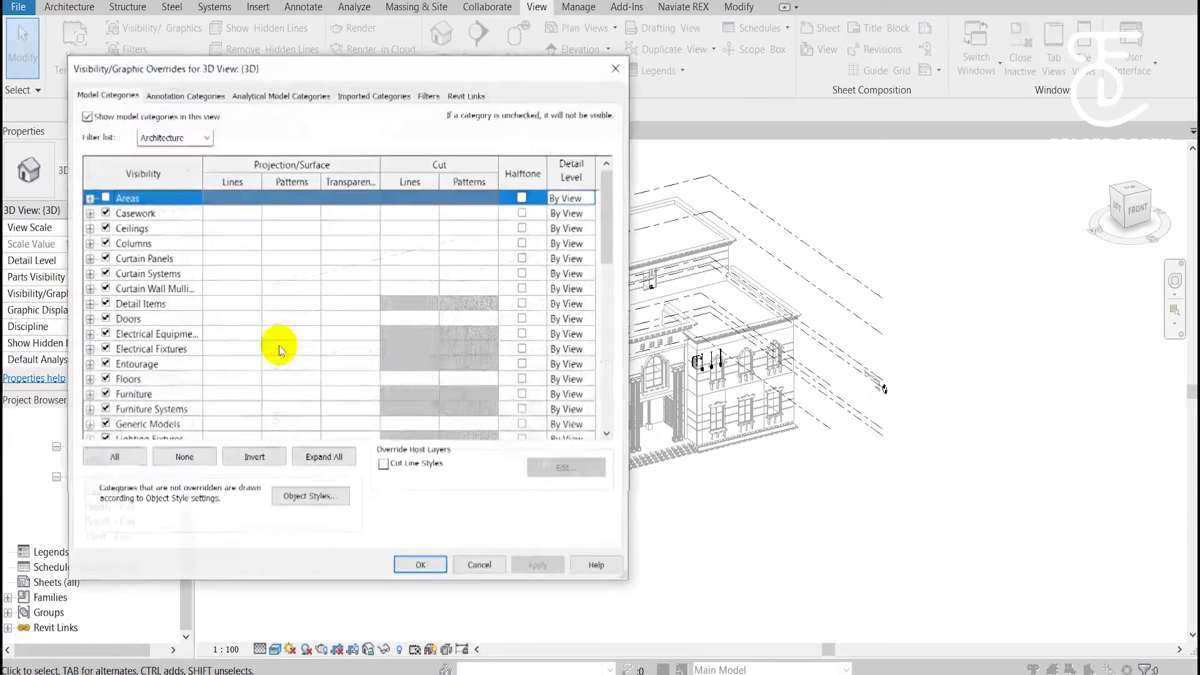
mouse_move(608, 179)
left_mouse_down()
mouse_move(610, 417)
mouse_move(609, 168)
left_mouse_up()
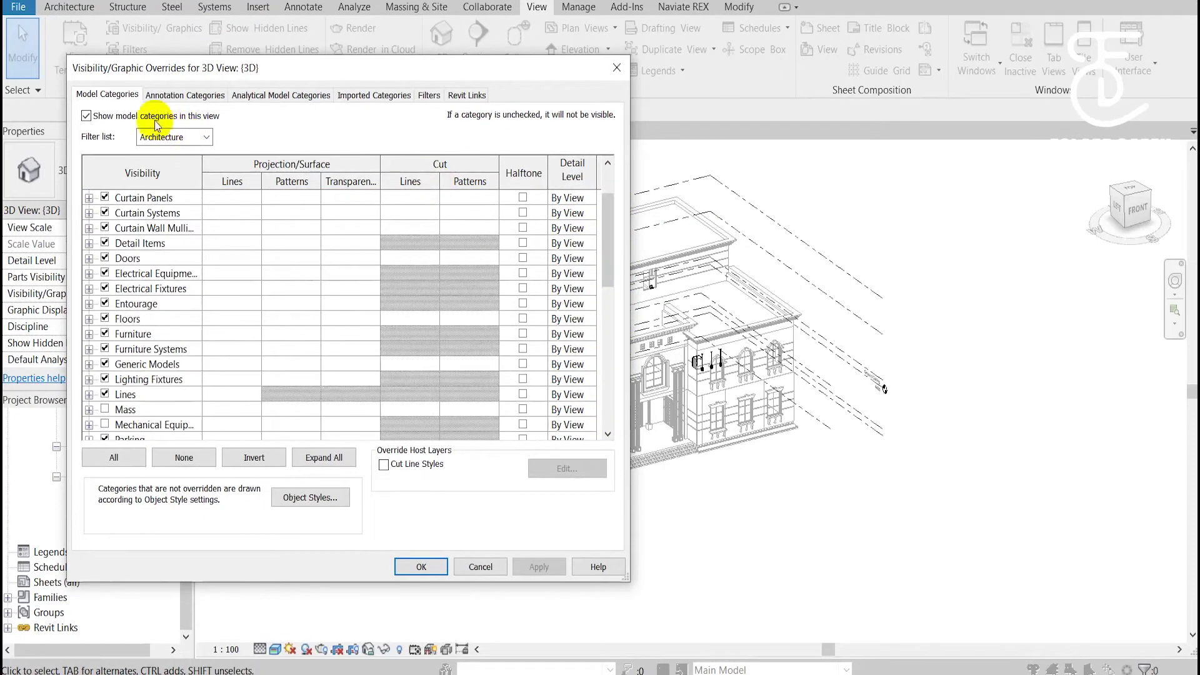
left_click(207, 137)
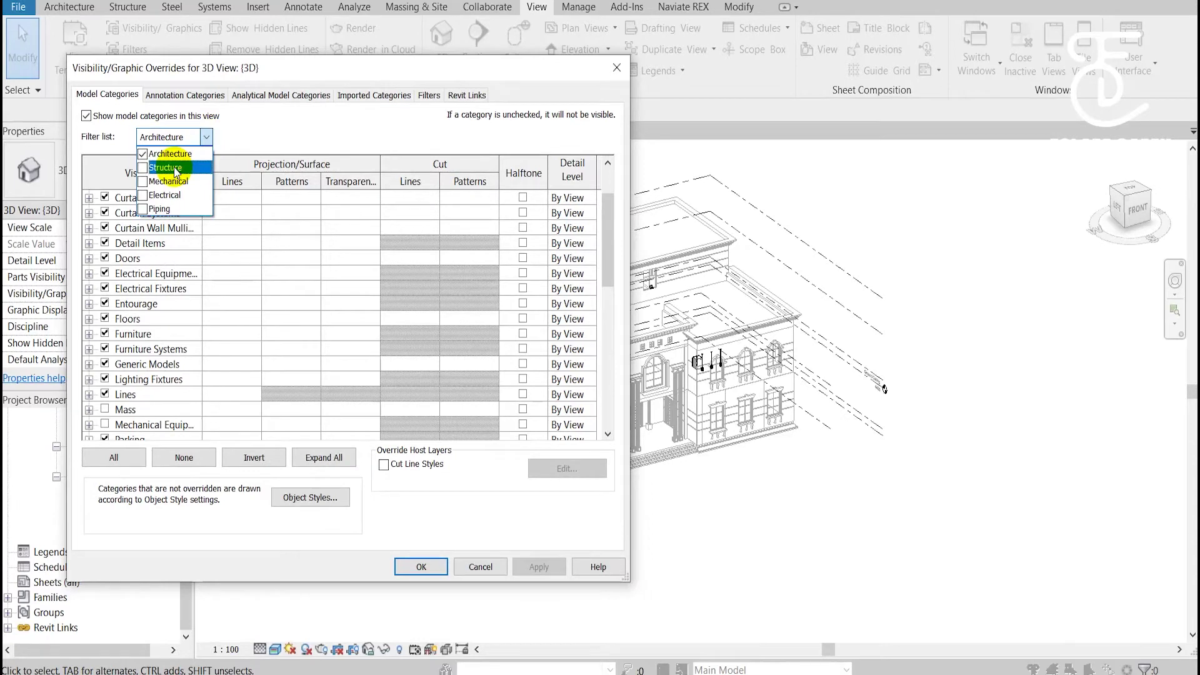
left_click(142, 168)
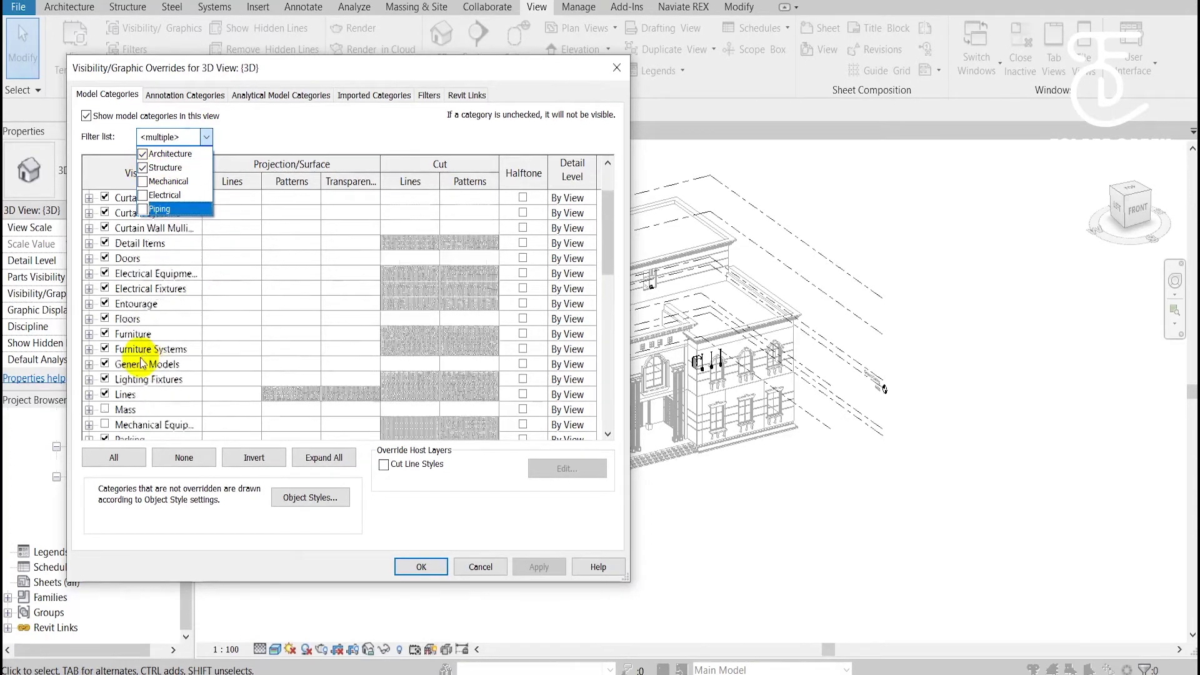
scroll(622, 250, "down", 1)
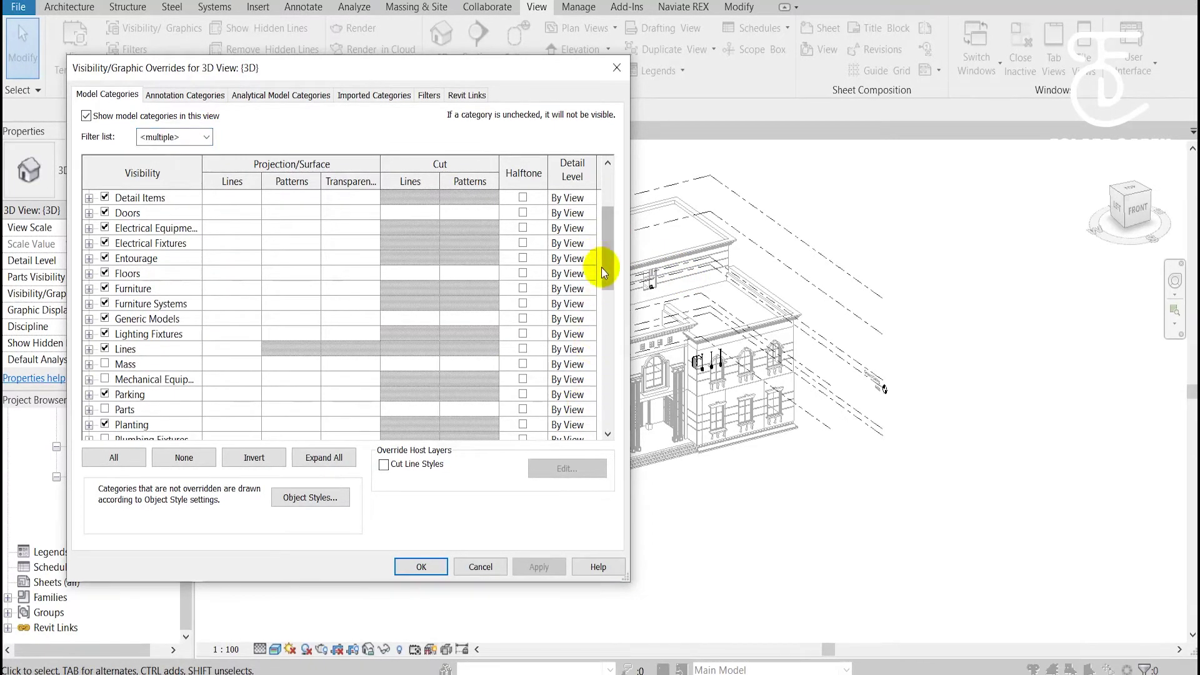
left_click_drag(602, 267, 607, 400)
left_click(207, 137)
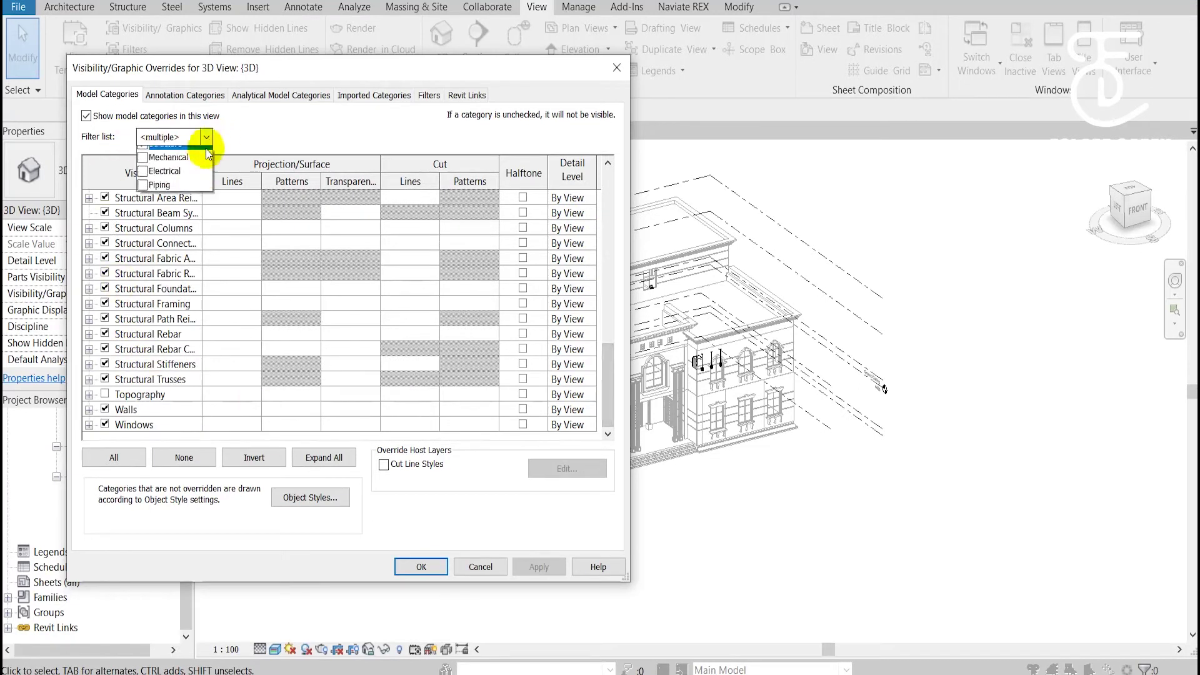
left_click(164, 195)
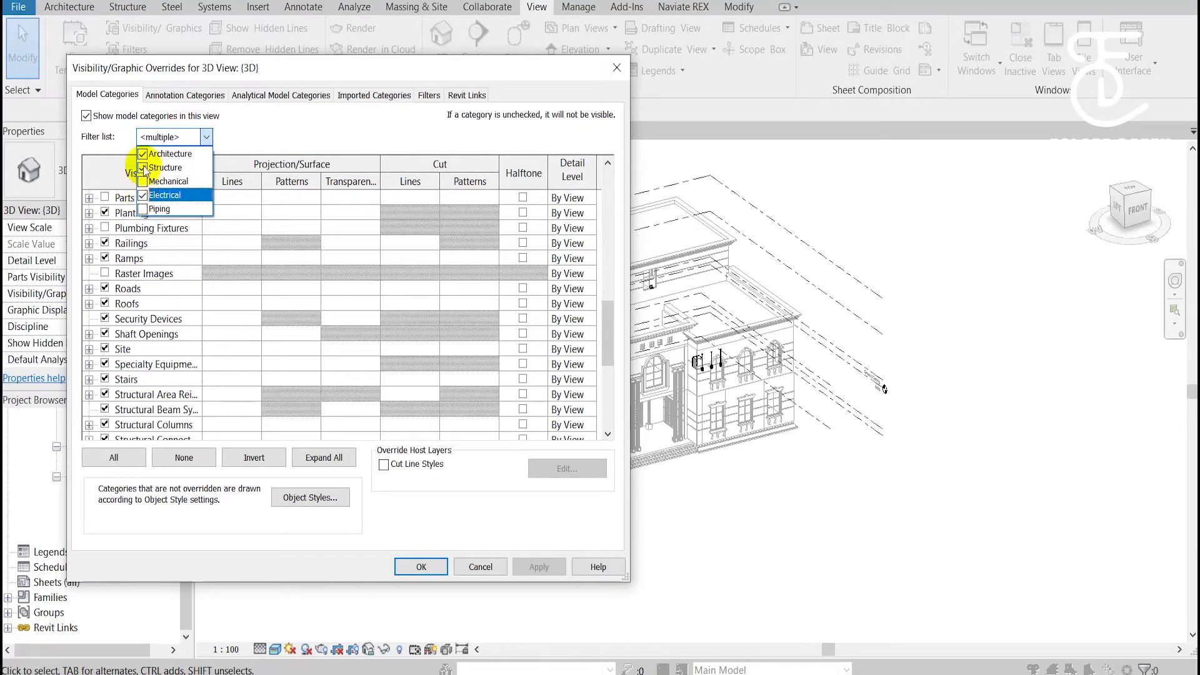
left_click(163, 168)
left_click(335, 134)
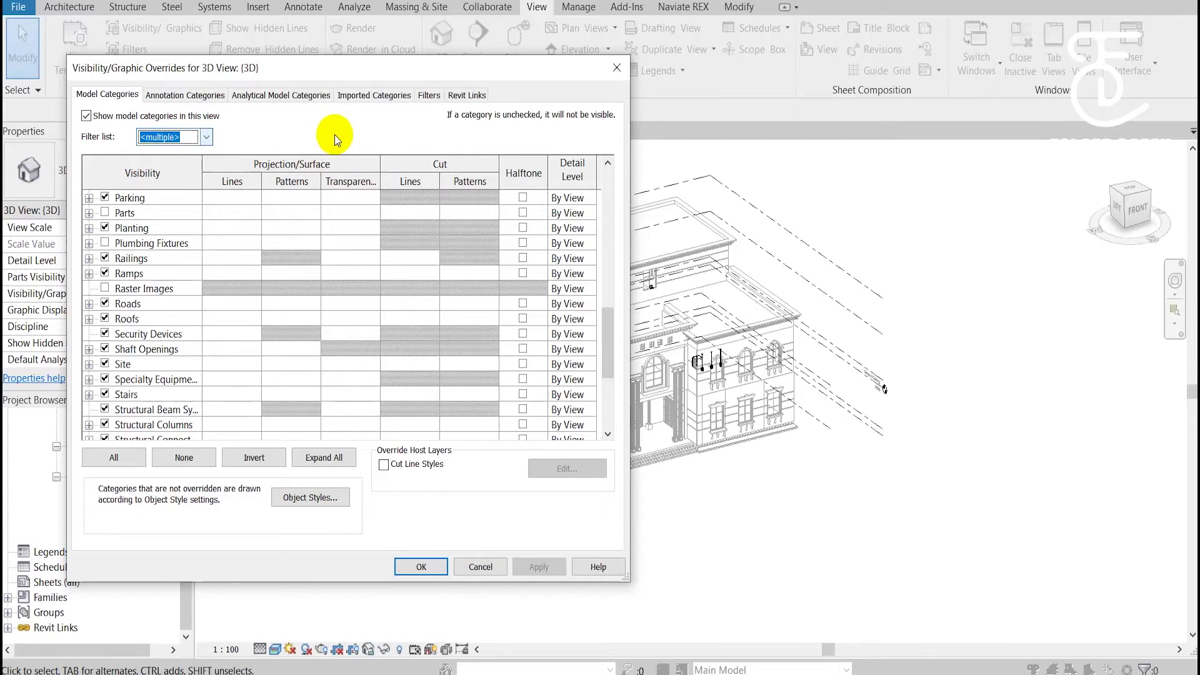
Open the Classic Palace.rvt link display settings from the Revit Links tab.
mouse_move(616, 315)
left_mouse_down()
mouse_move(605, 375)
mouse_move(625, 148)
left_mouse_up()
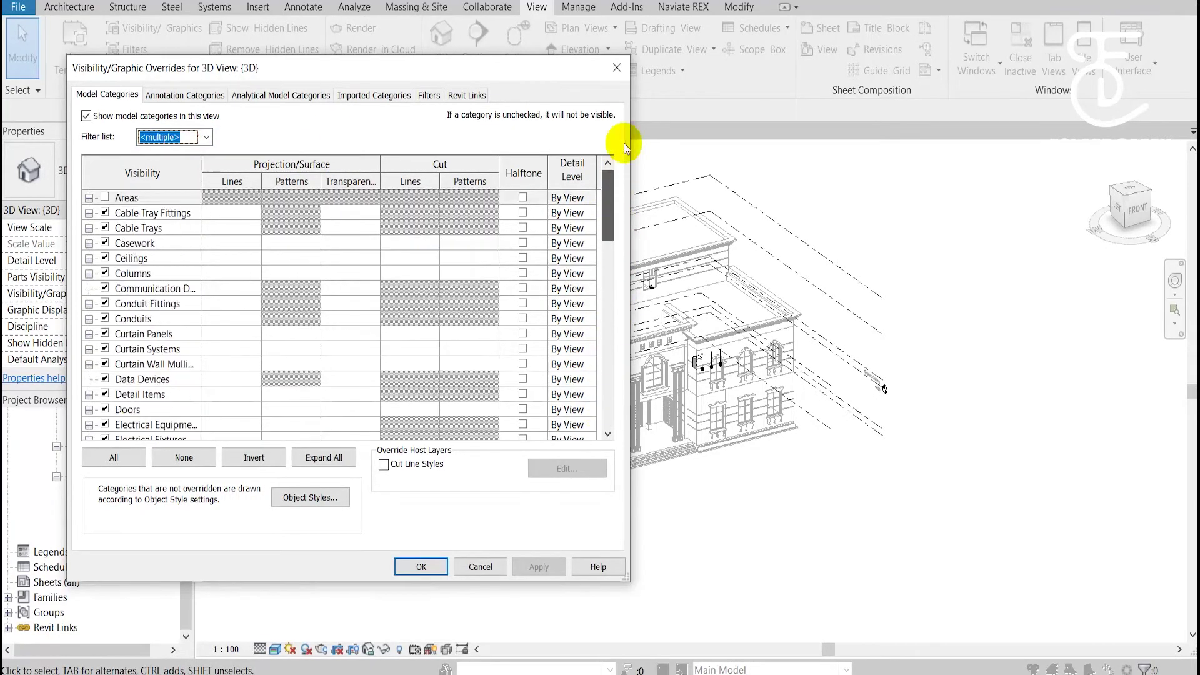
left_click(464, 97)
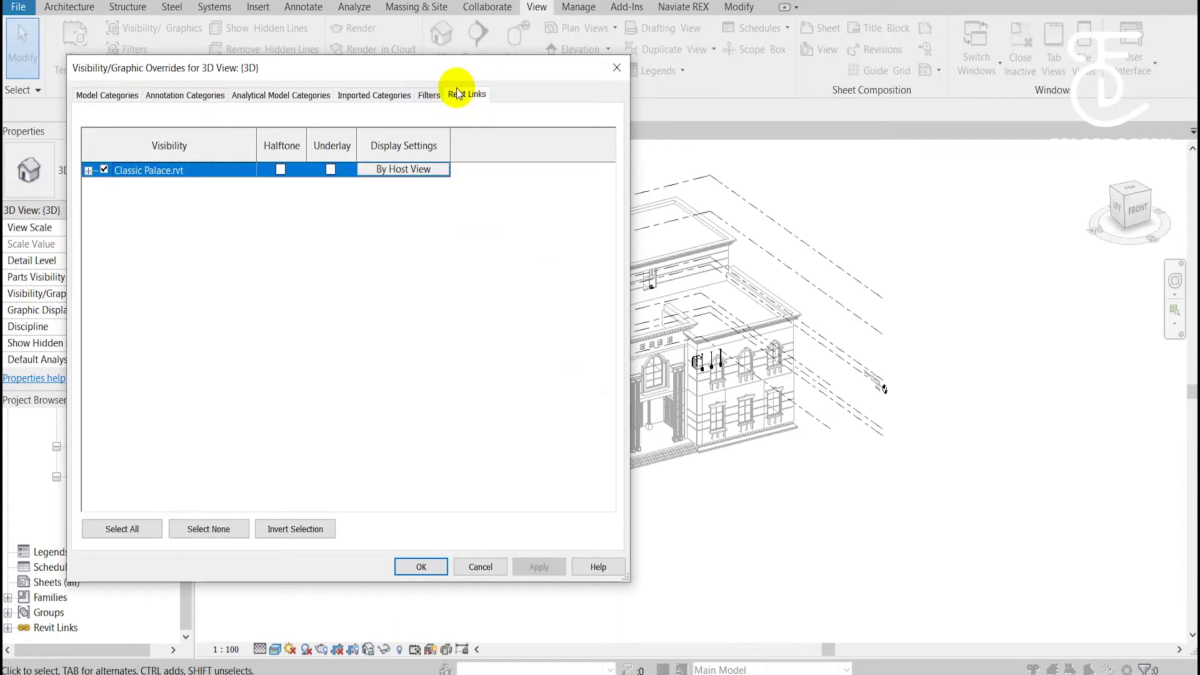
left_click(420, 170)
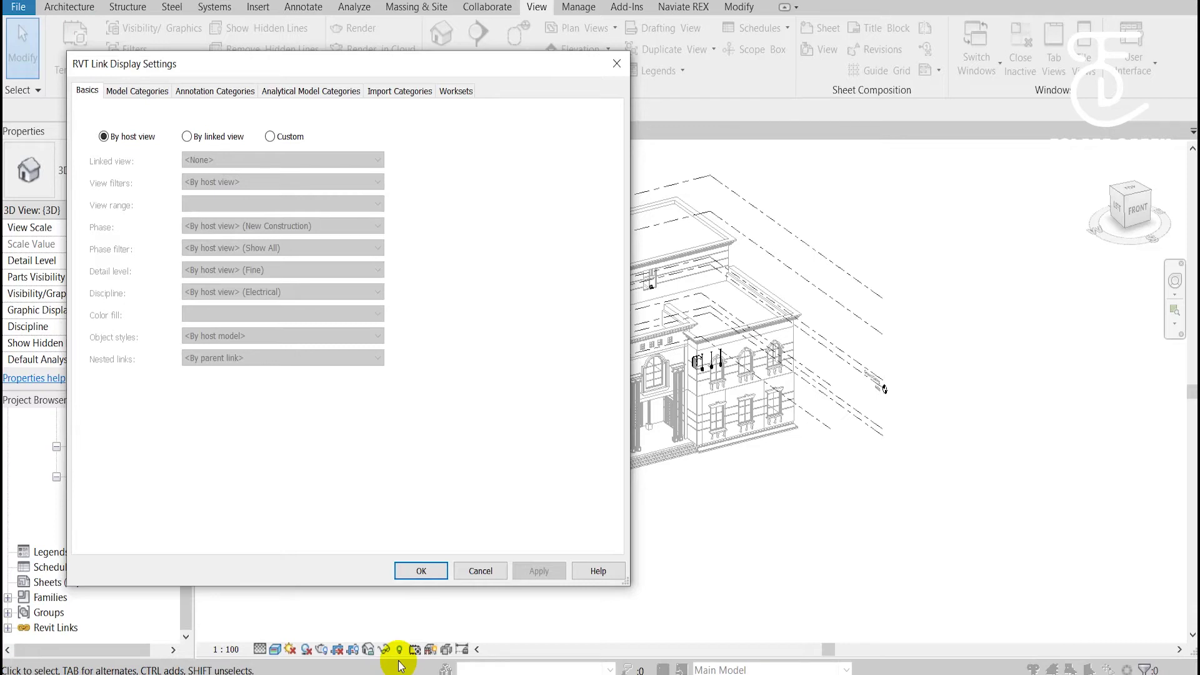
Set the Classic Palace link to By linked view with 3D View: {3D}.
left_click(225, 137)
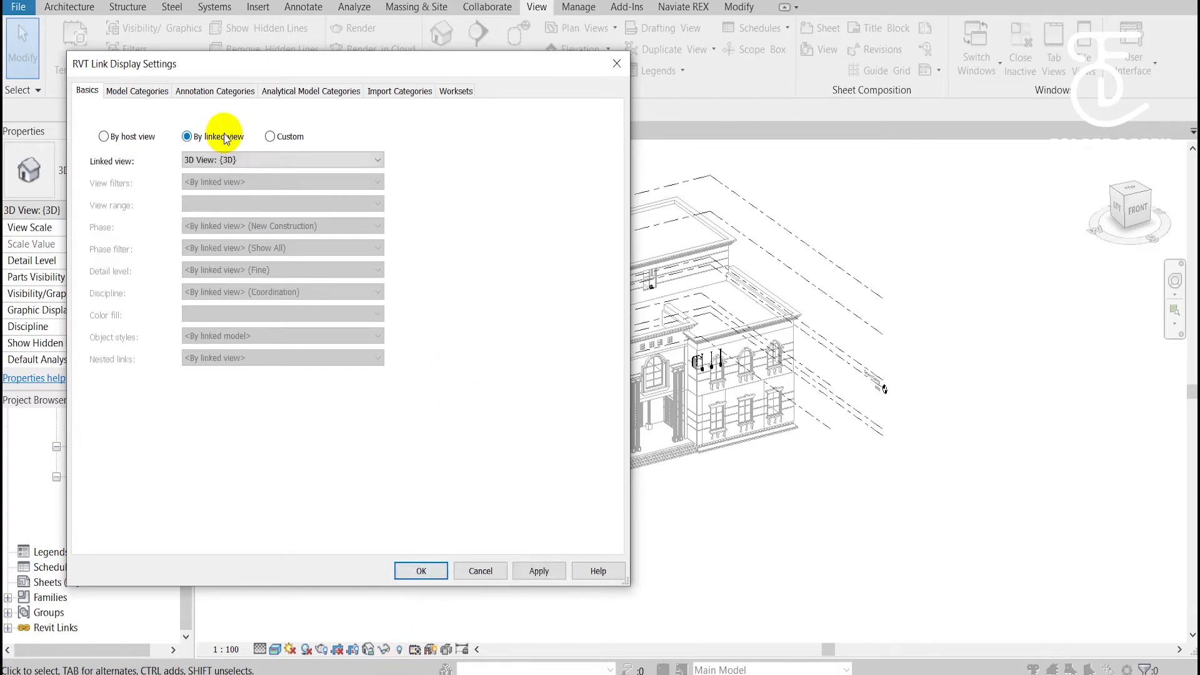
left_click(234, 160)
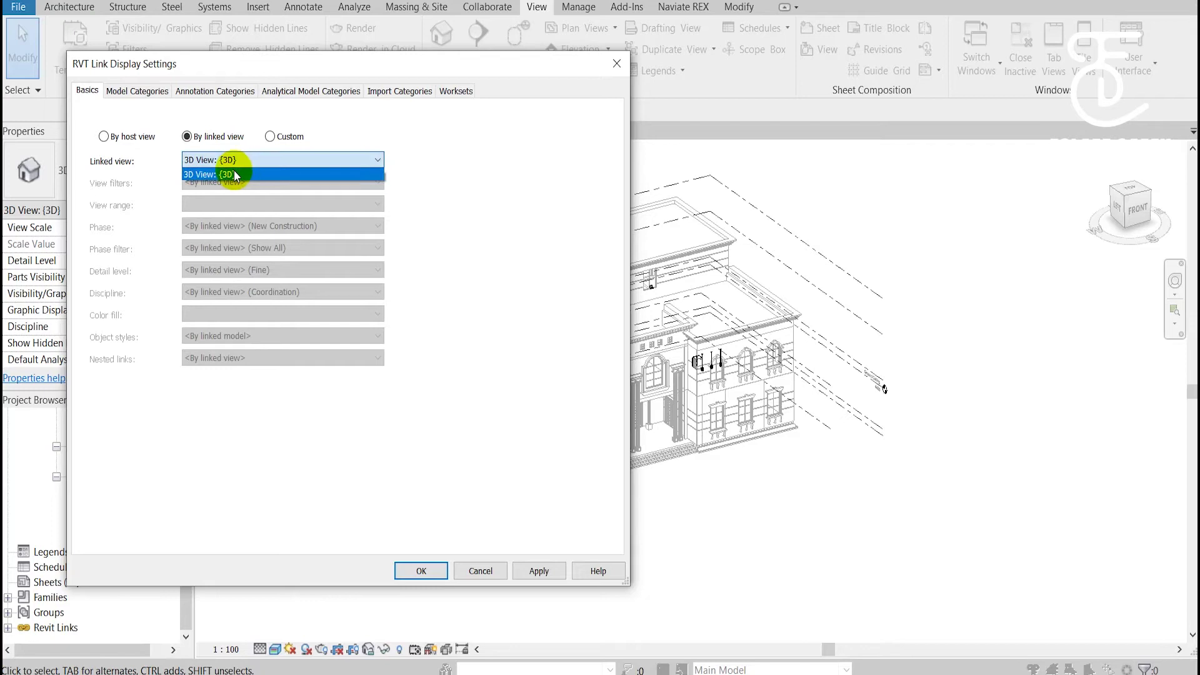
left_click(235, 175)
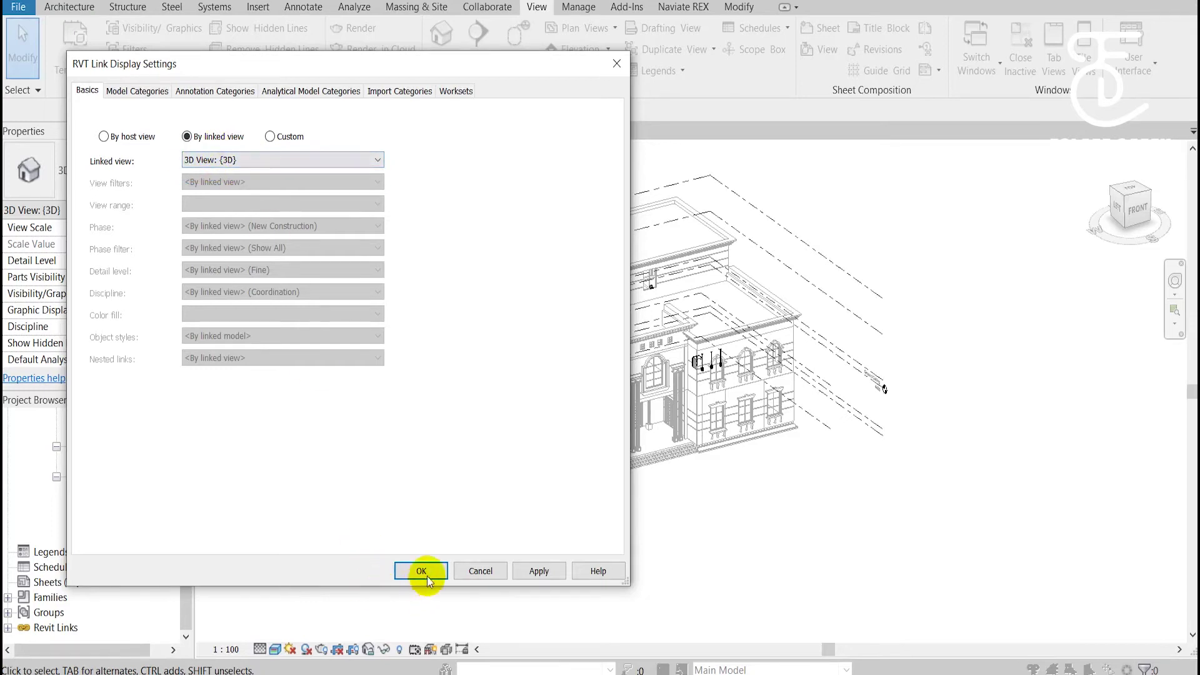
left_click(428, 578)
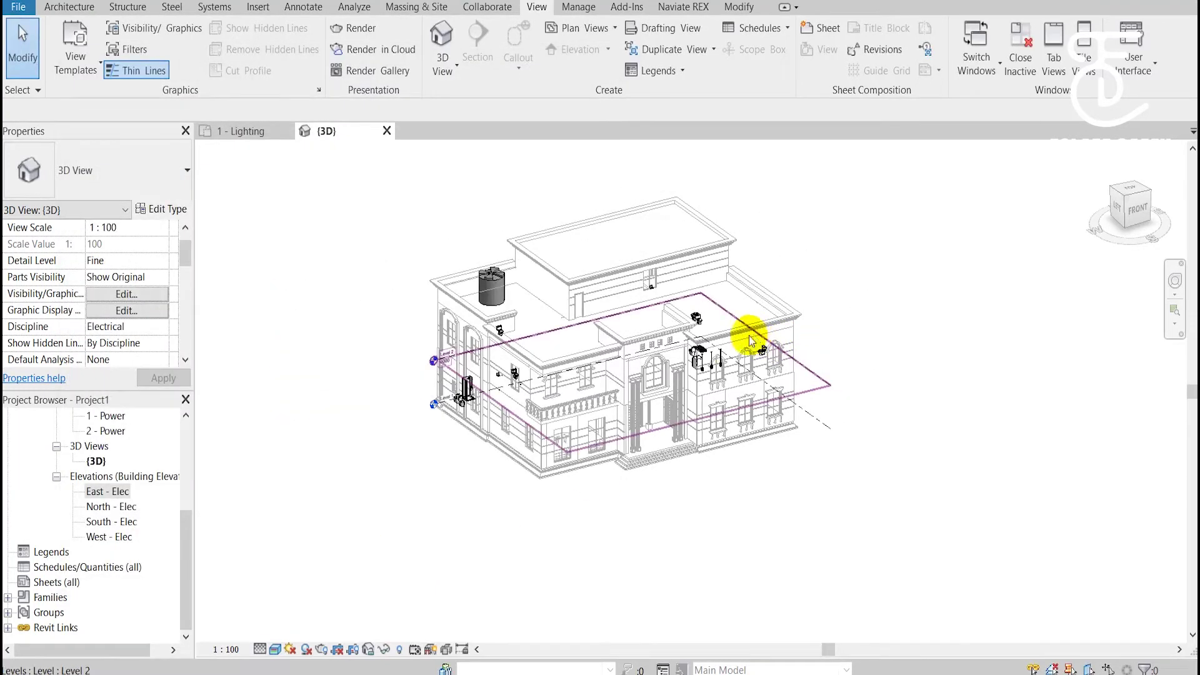
Review the Classic Palace link's custom display options, then close them unchanged.
left_click(276, 649)
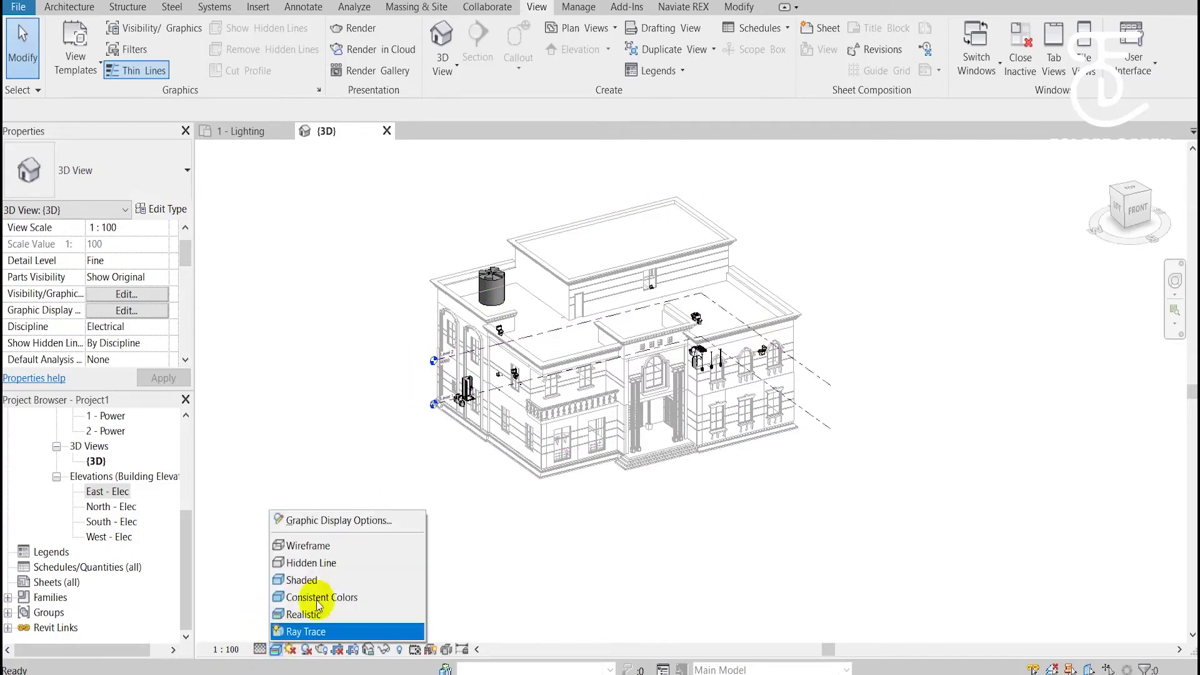
left_click(571, 495)
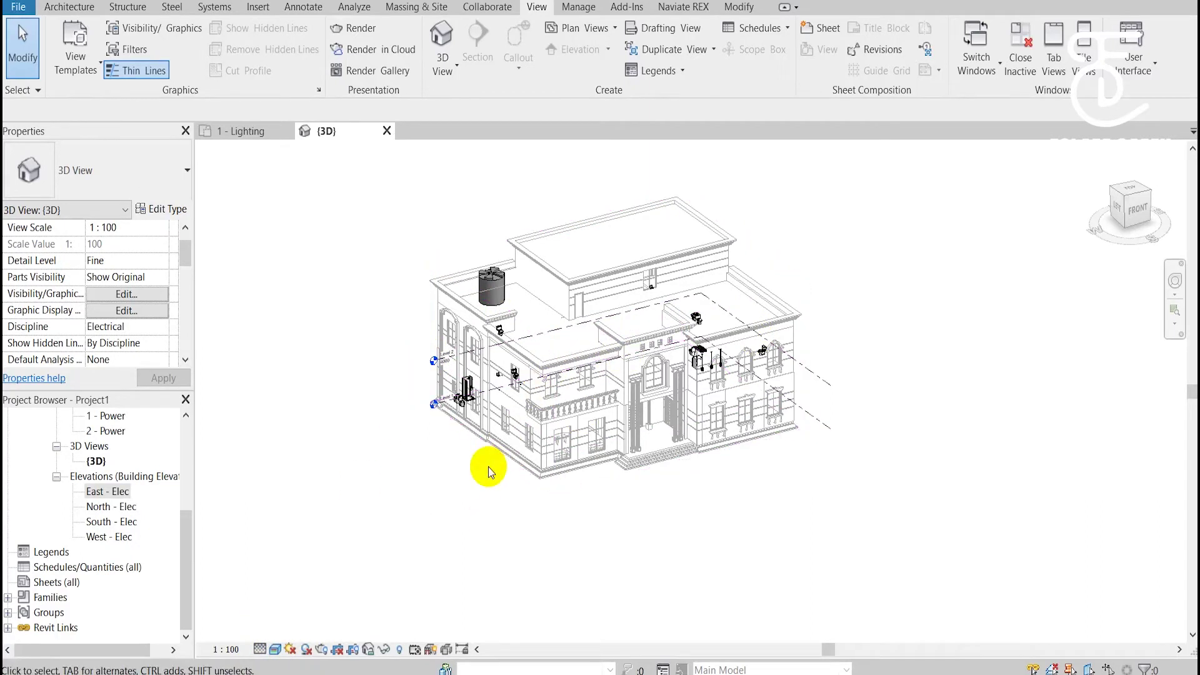
key("v")
key("g")
left_click(467, 94)
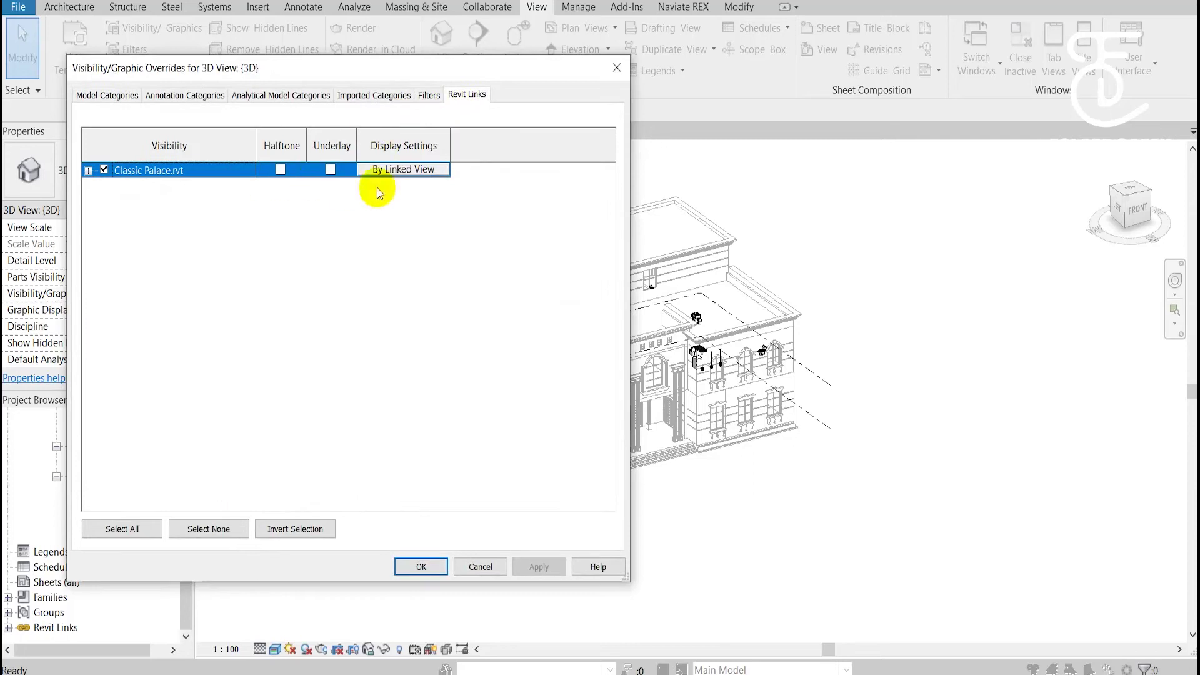
left_click(406, 174)
left_click(270, 136)
left_click(314, 161)
left_click(294, 185)
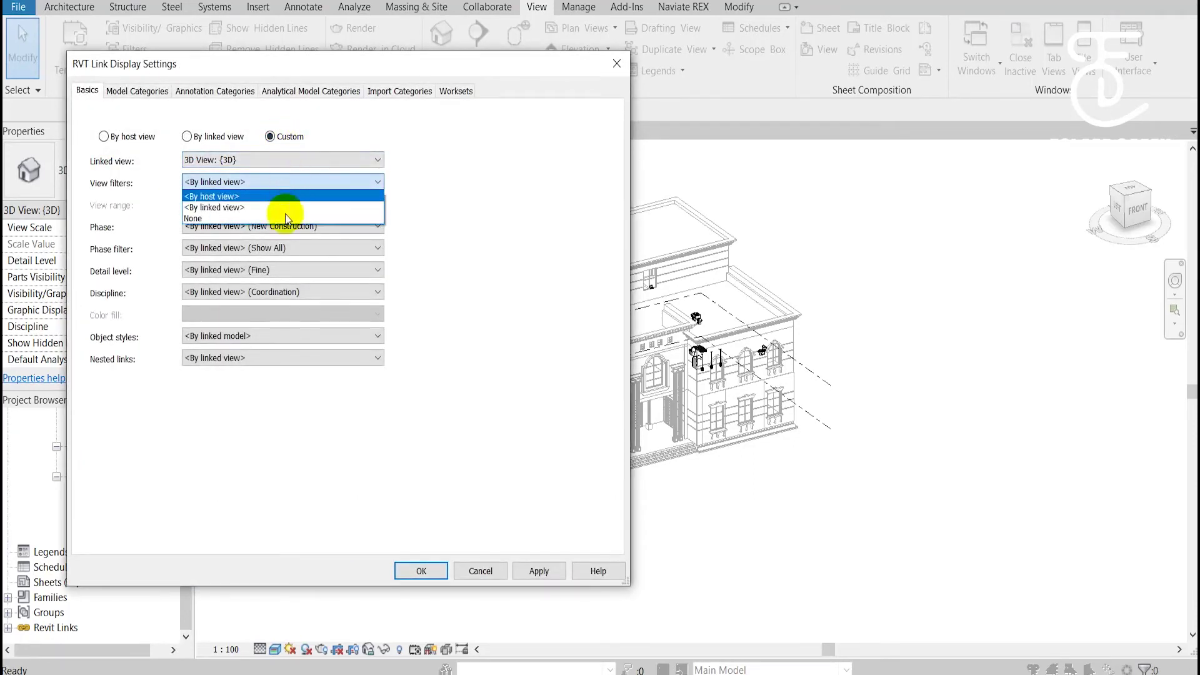
left_click(262, 204)
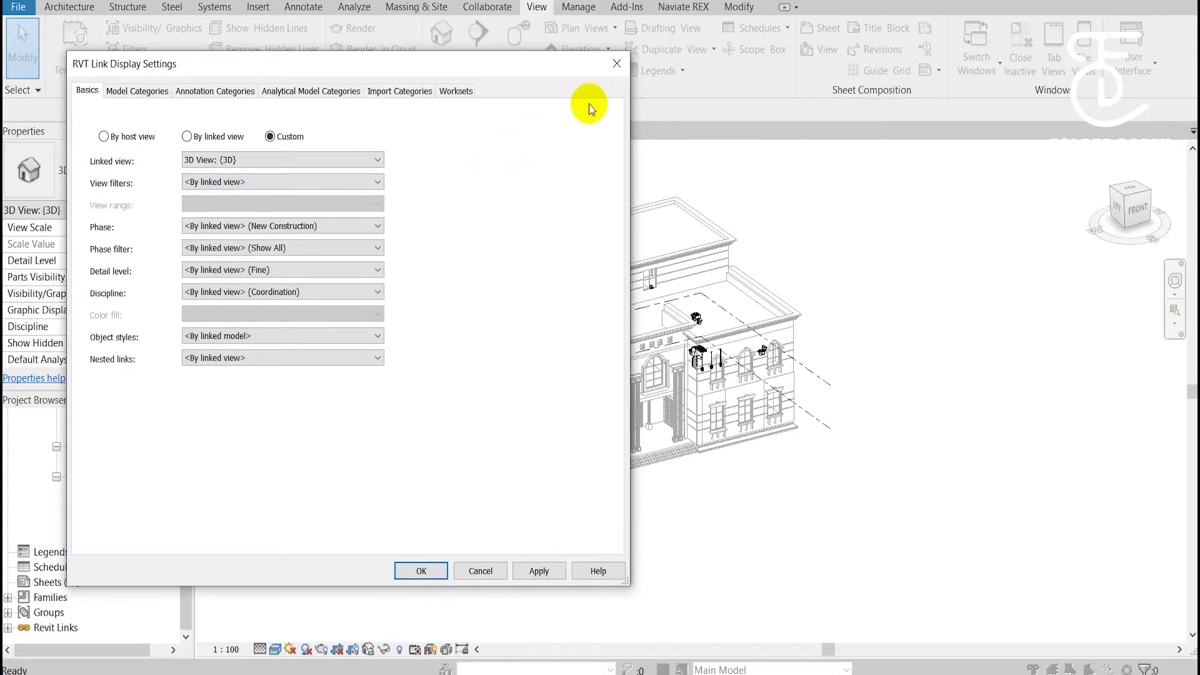
left_click(615, 63)
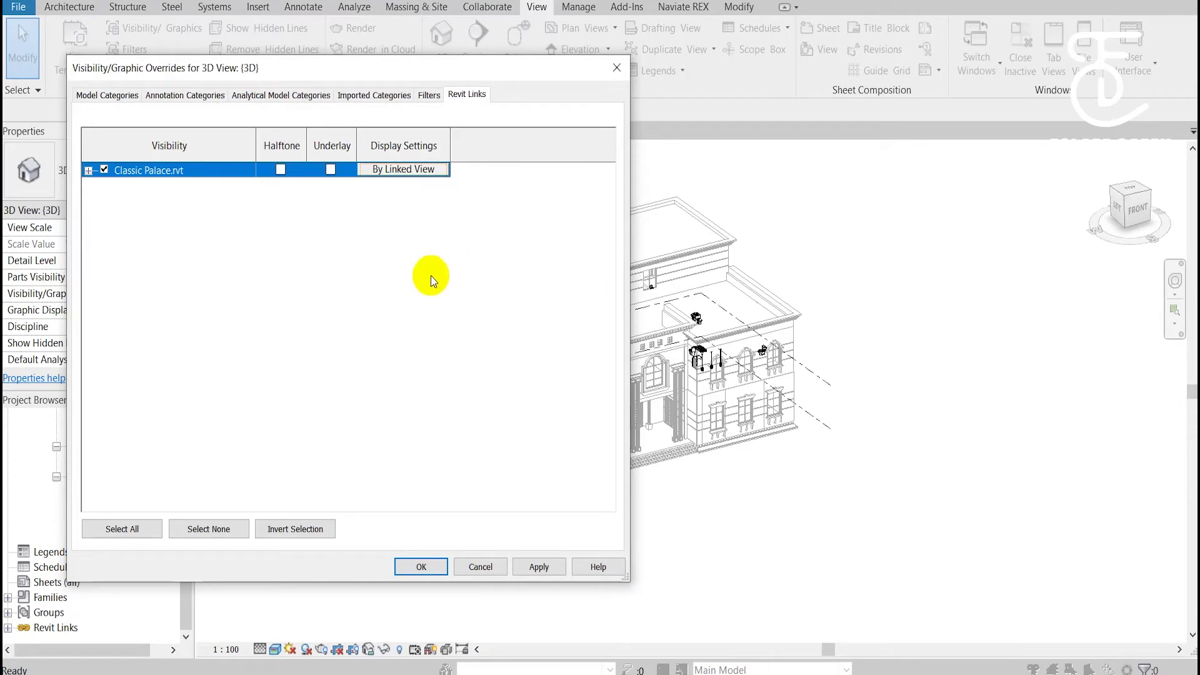
Set the Classic Palace link to By Host View with Halftone and Underlay on.
left_click(437, 175)
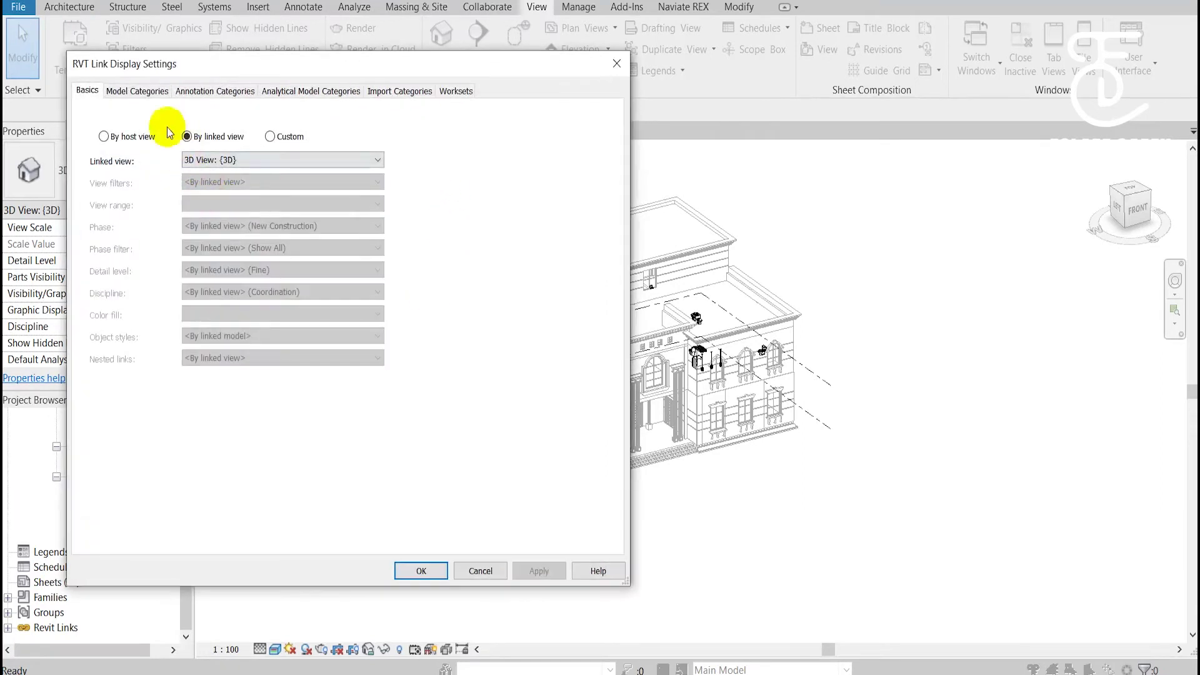
left_click(104, 136)
left_click(425, 570)
left_click(331, 170)
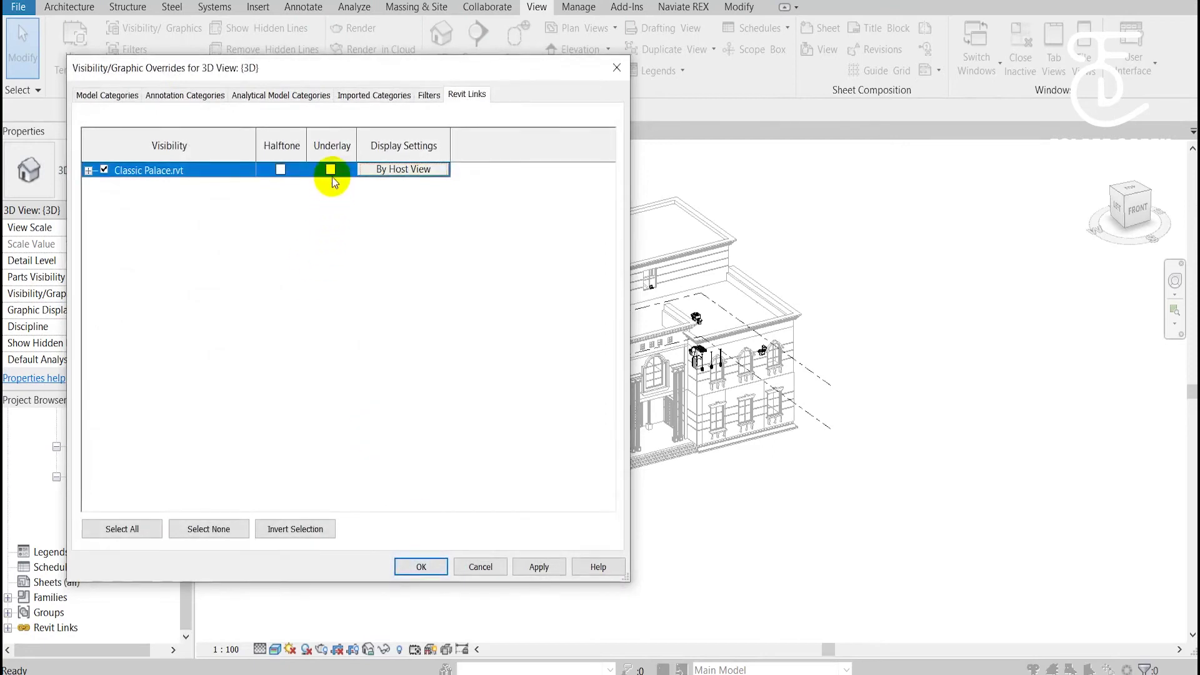
left_click(553, 569)
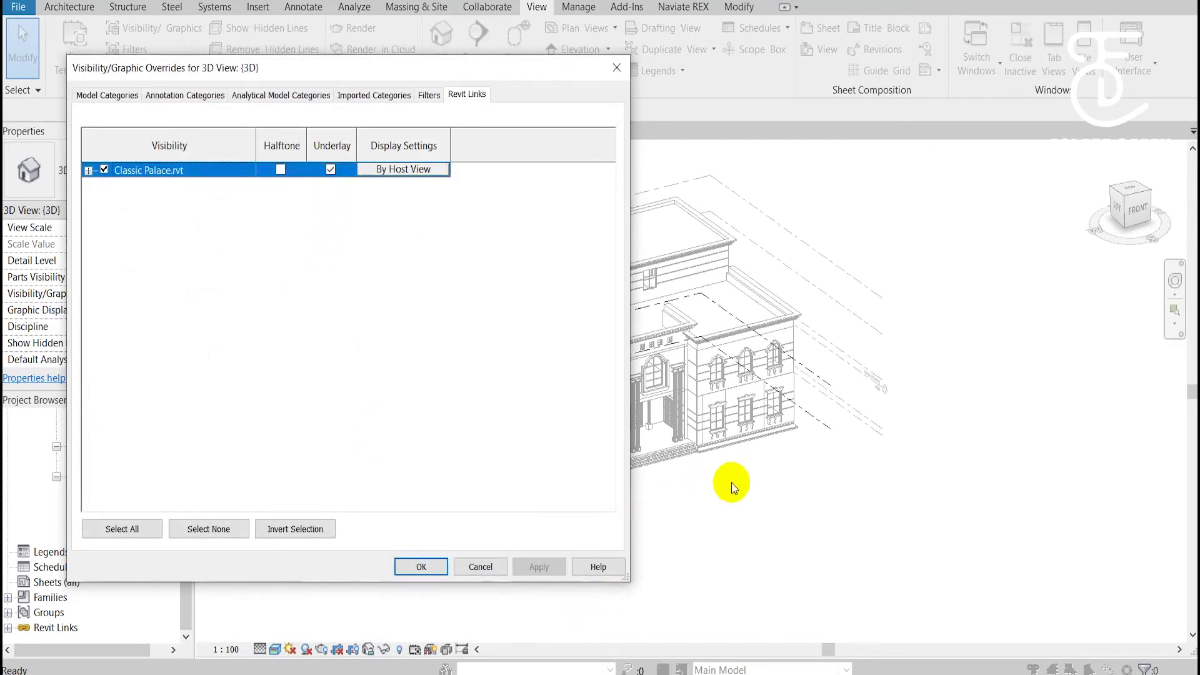
left_click(281, 170)
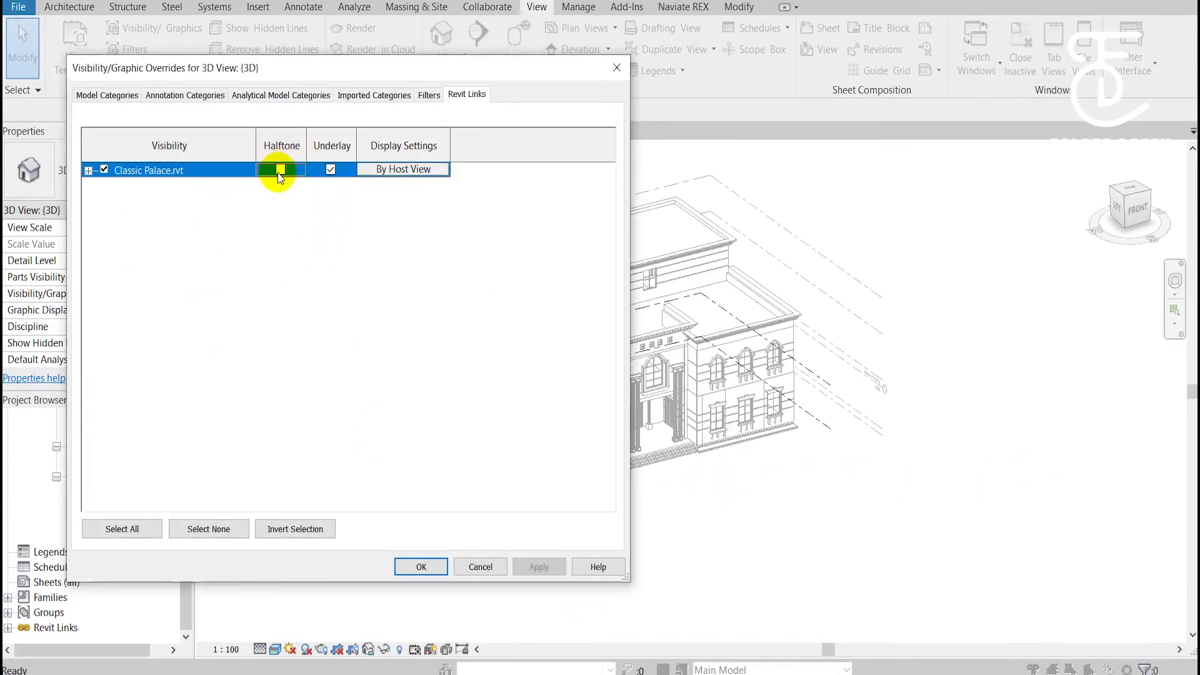
left_click(435, 573)
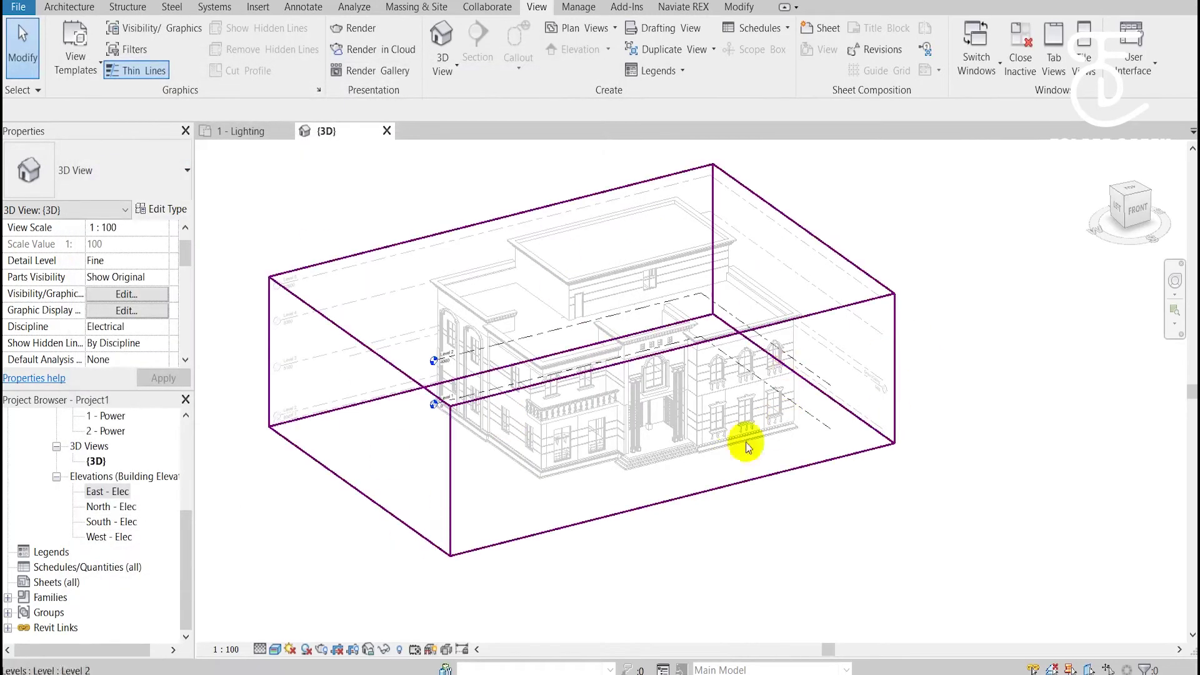
Turn off Underlay for the Classic Palace link in Visibility/Graphics.
key("v")
key("v")
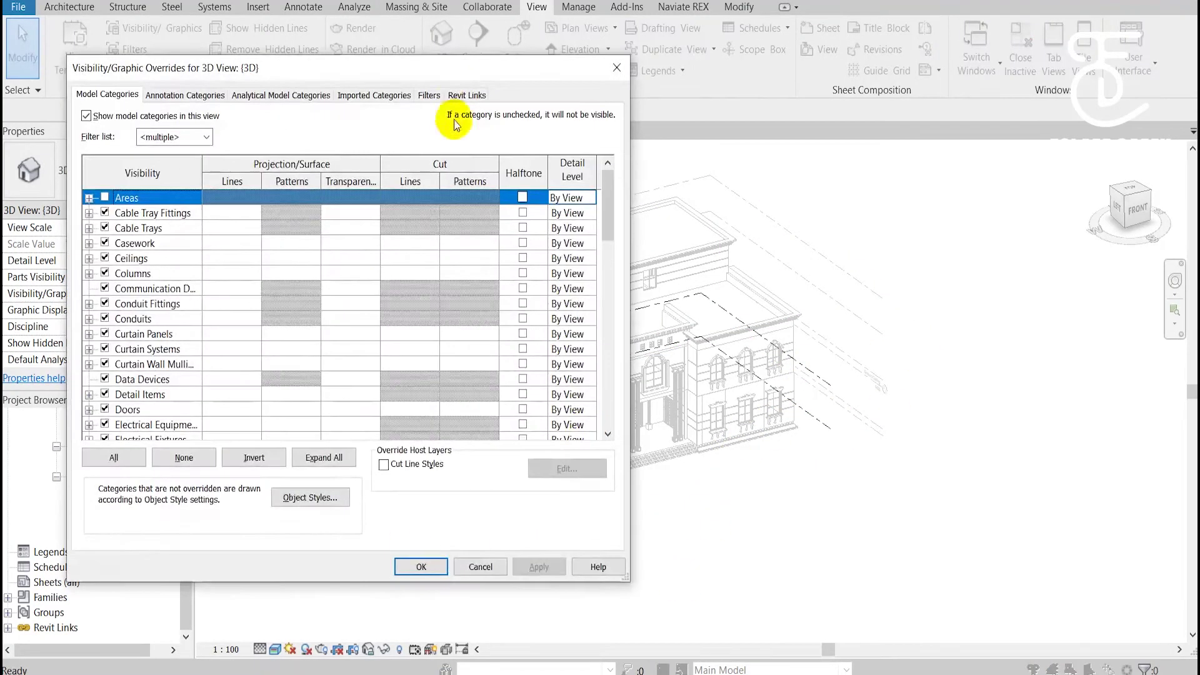
left_click(467, 94)
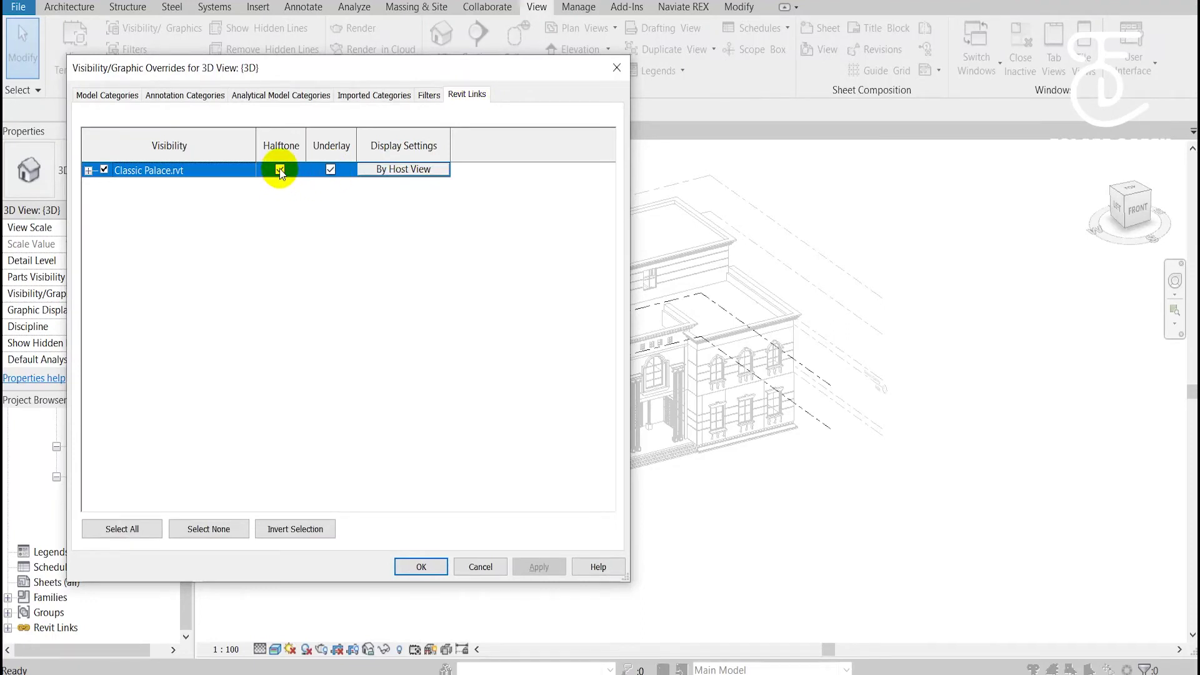
left_click(329, 170)
left_click(418, 565)
scroll(651, 464, "up", 2)
scroll(875, 498, "up", 2)
scroll(882, 491, "down", 2)
scroll(894, 481, "down", 1)
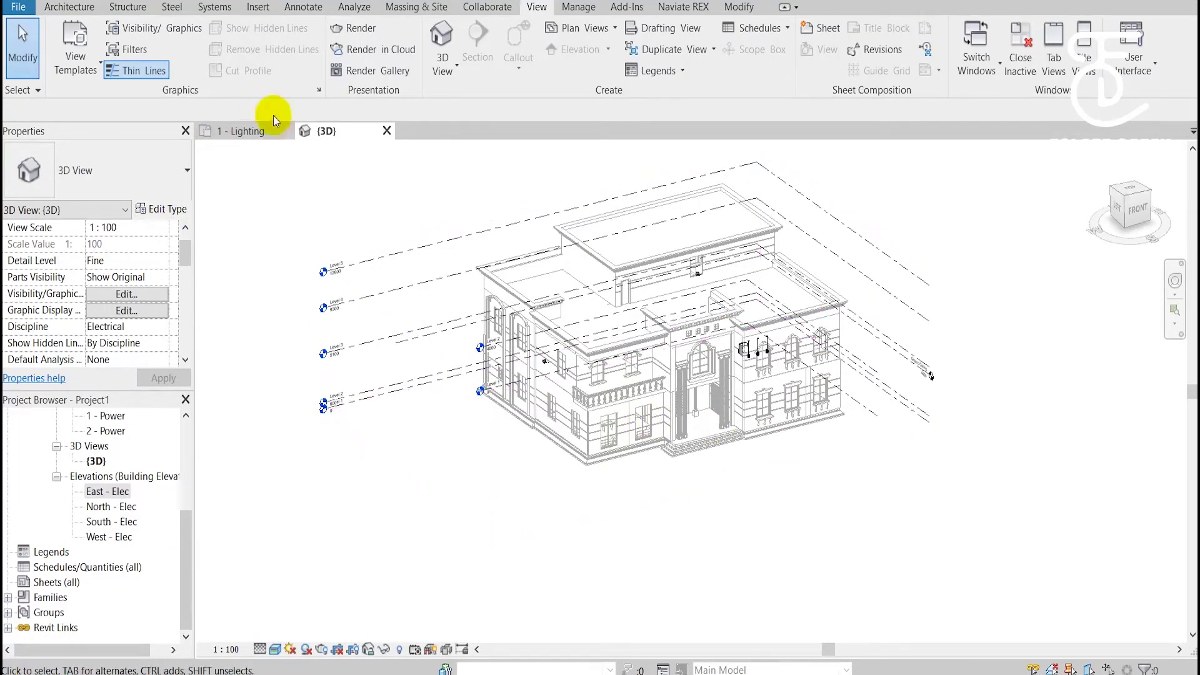
Close 1 - Lighting and open the East - Elec elevation with the level heads in view.
left_click(286, 131)
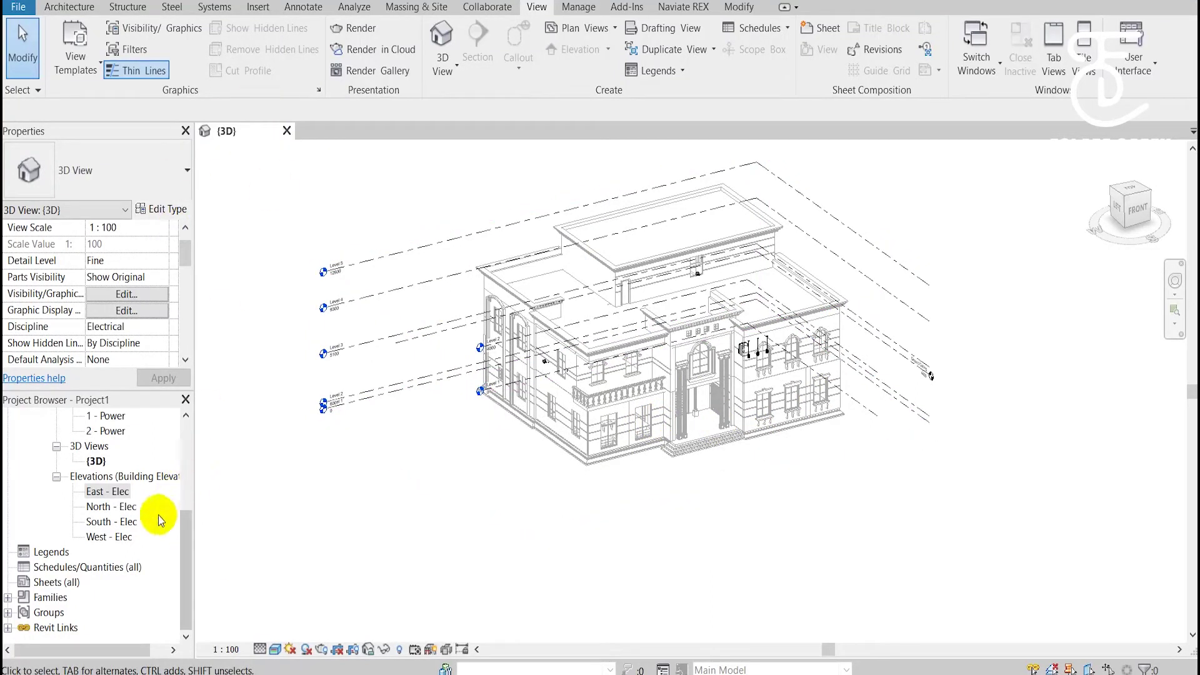
double_click(104, 492)
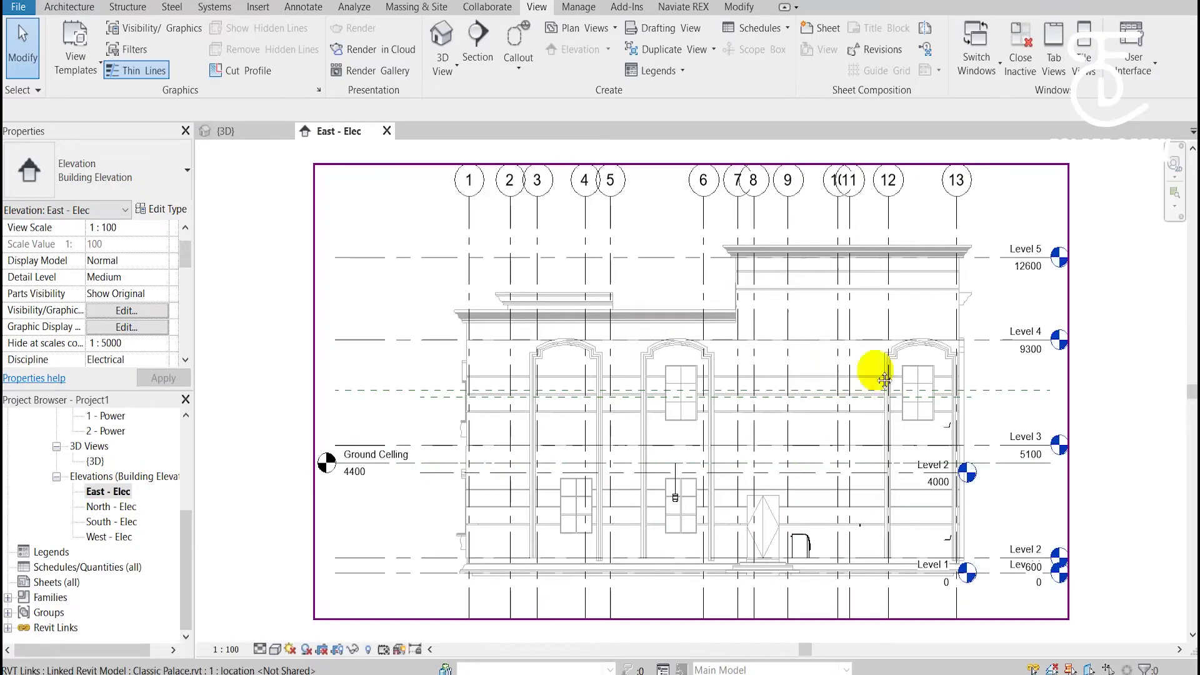
middle_click_drag(876, 372, 698, 275)
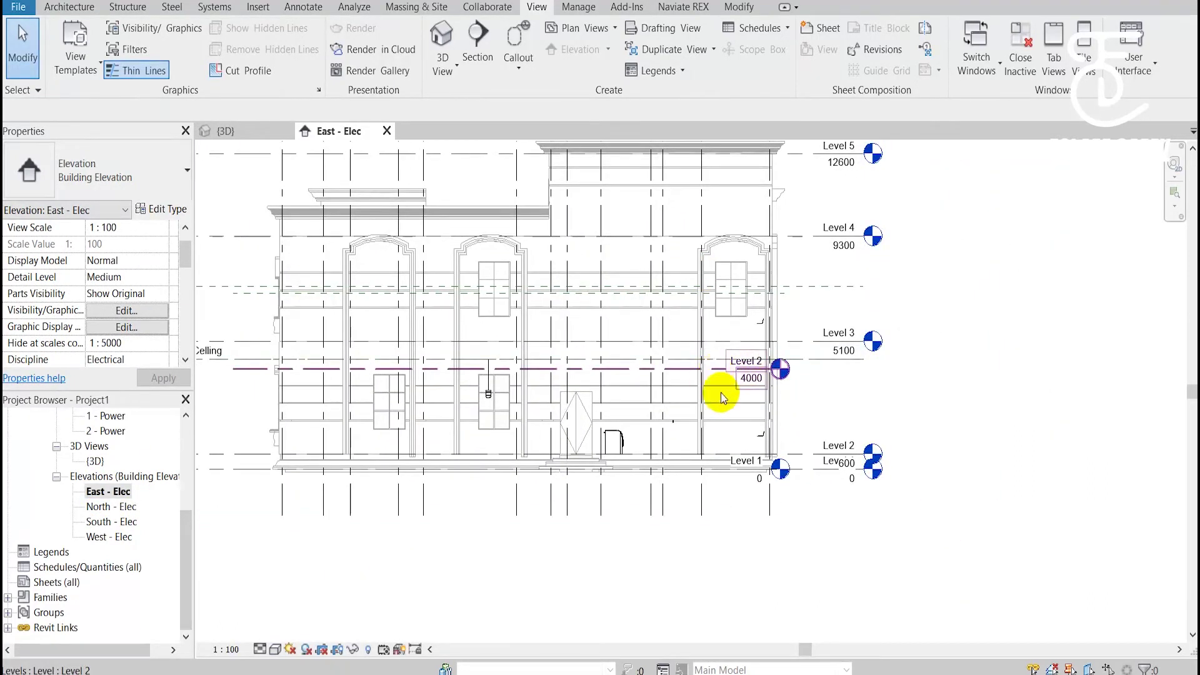
Extend Level 2 and Level 1 to the right, past the linked building.
left_click(724, 370)
scroll(744, 250, "down", 4)
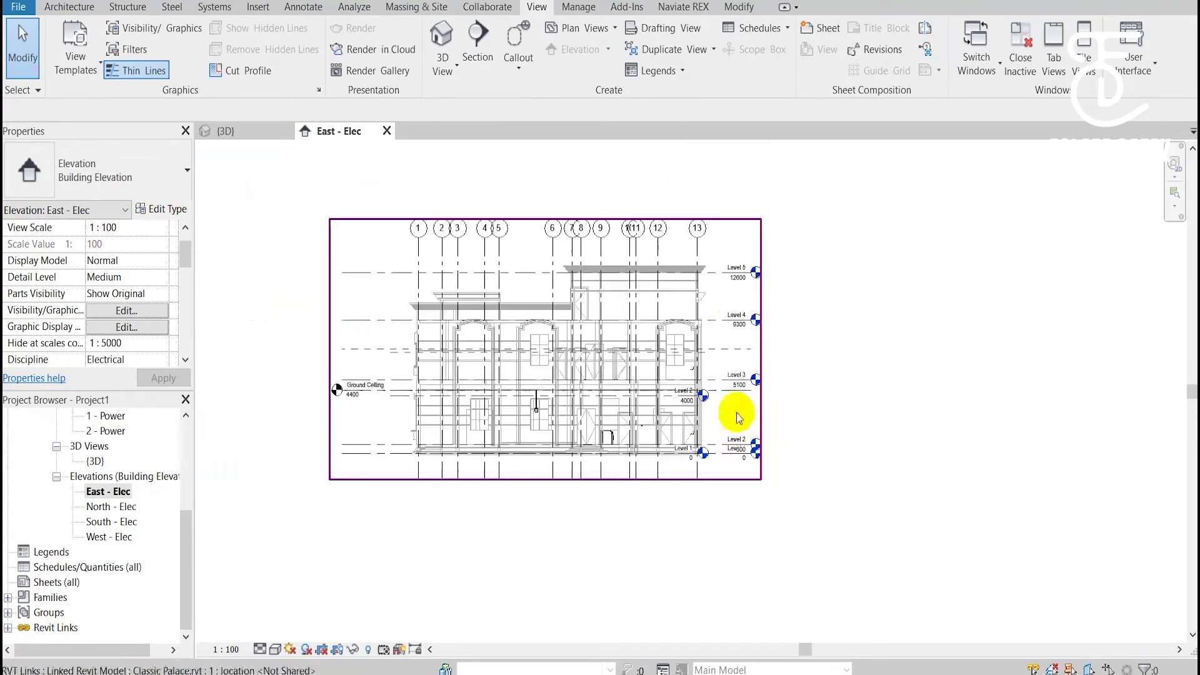
scroll(740, 250, "up", 1)
scroll(782, 395, "up", 2)
scroll(762, 281, "up", 1)
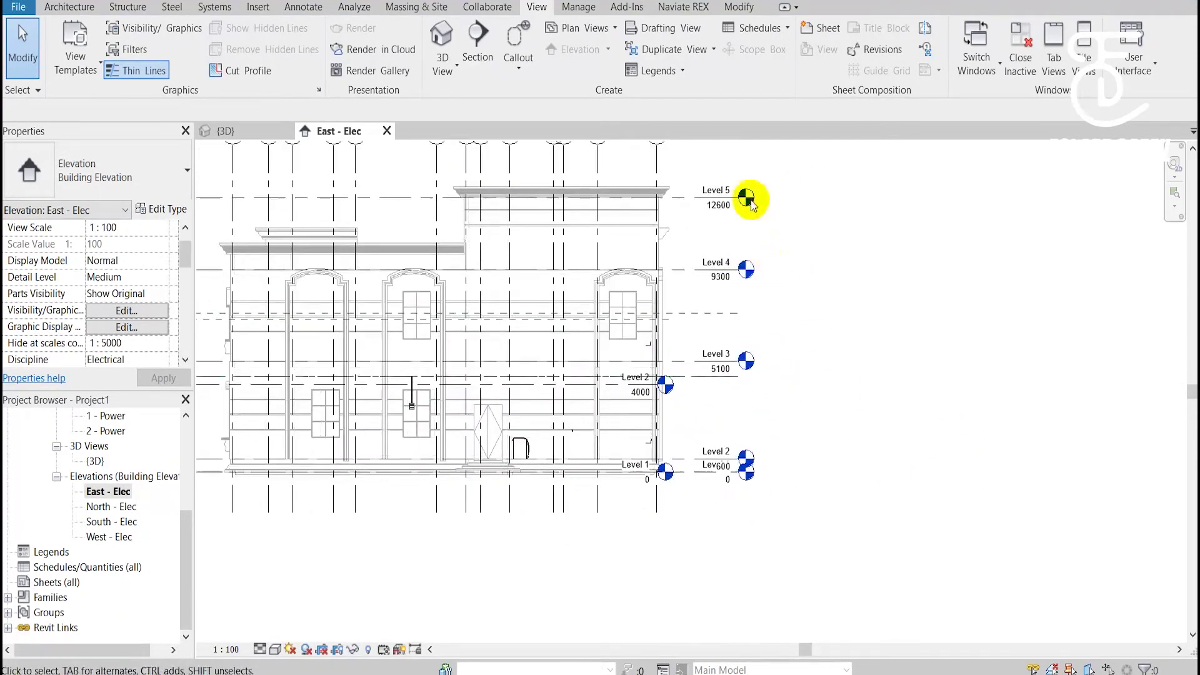
scroll(740, 429, "up", 3)
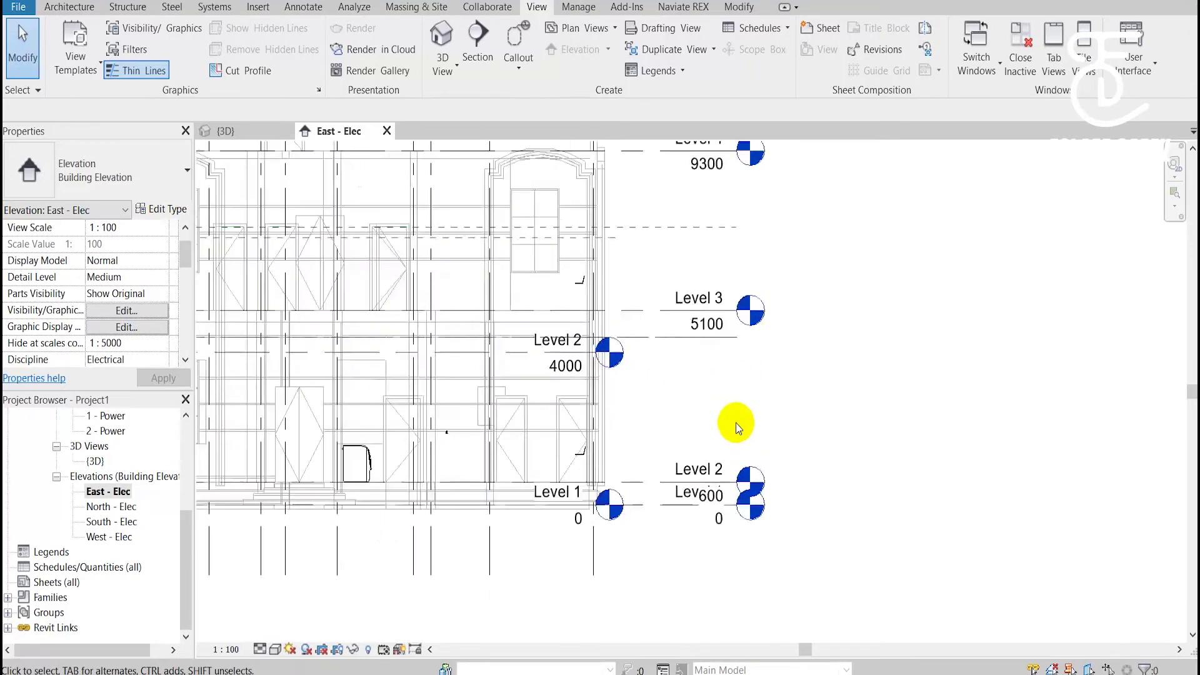
left_click(530, 353)
left_click_drag(595, 354, 978, 370)
left_click(852, 294)
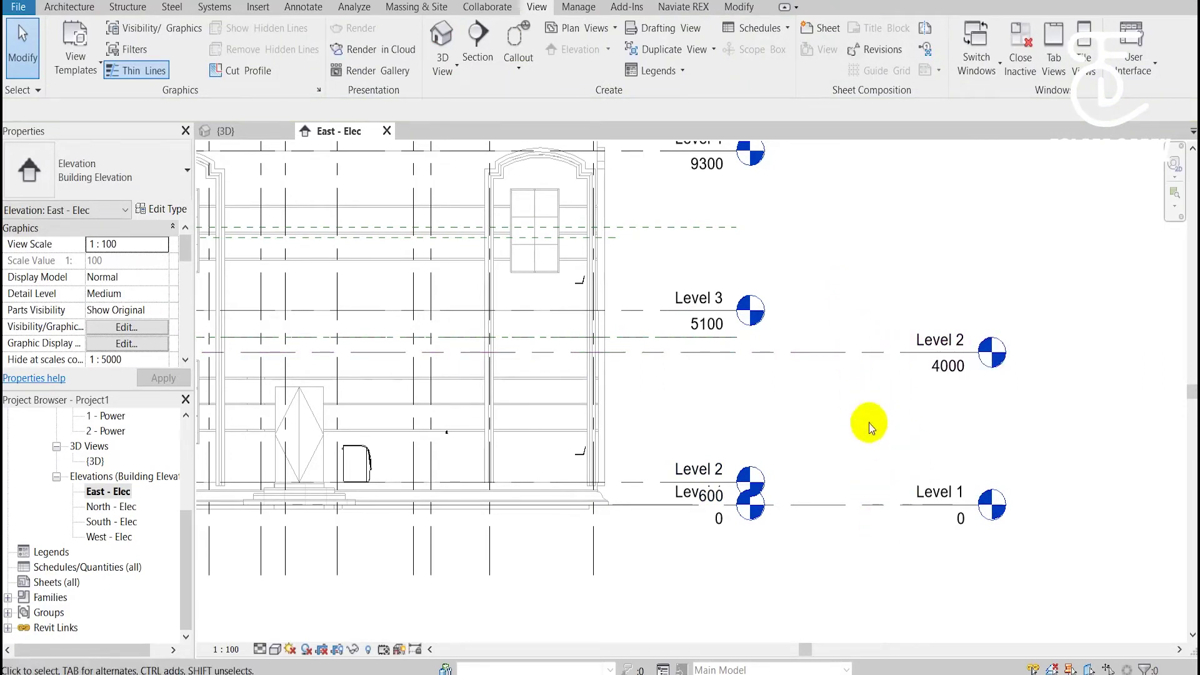
Inspect the linked Classic Palace model and check Level 2's elevation.
left_click(680, 486)
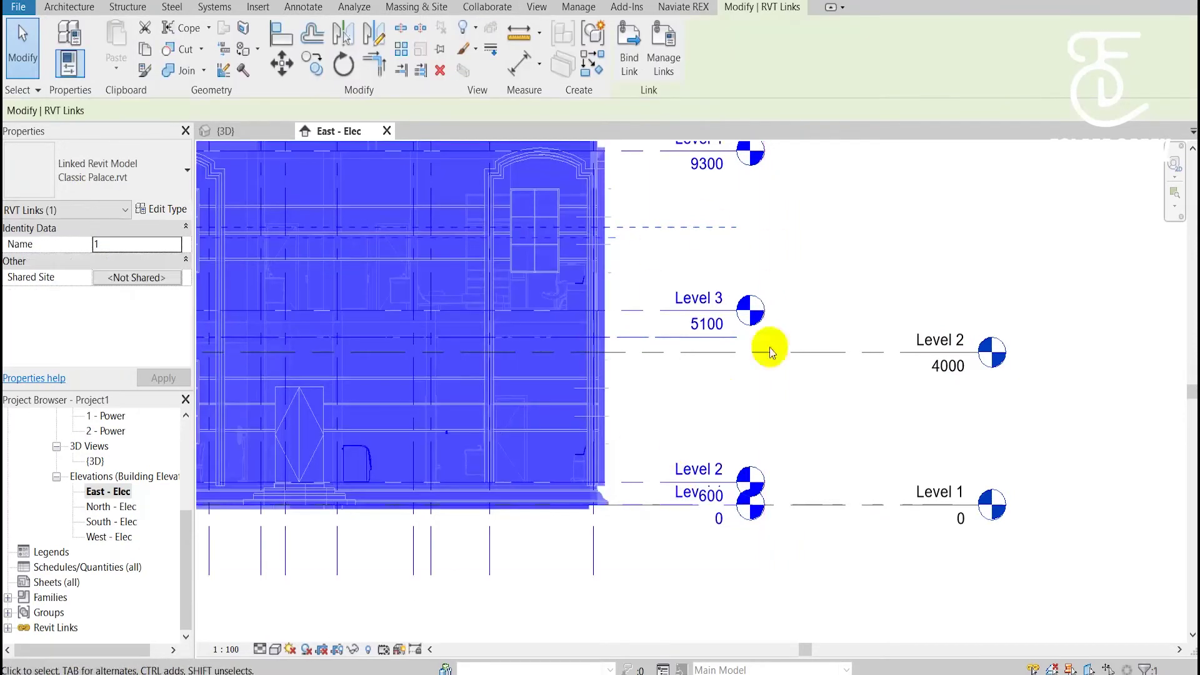
scroll(806, 384, "down", 2)
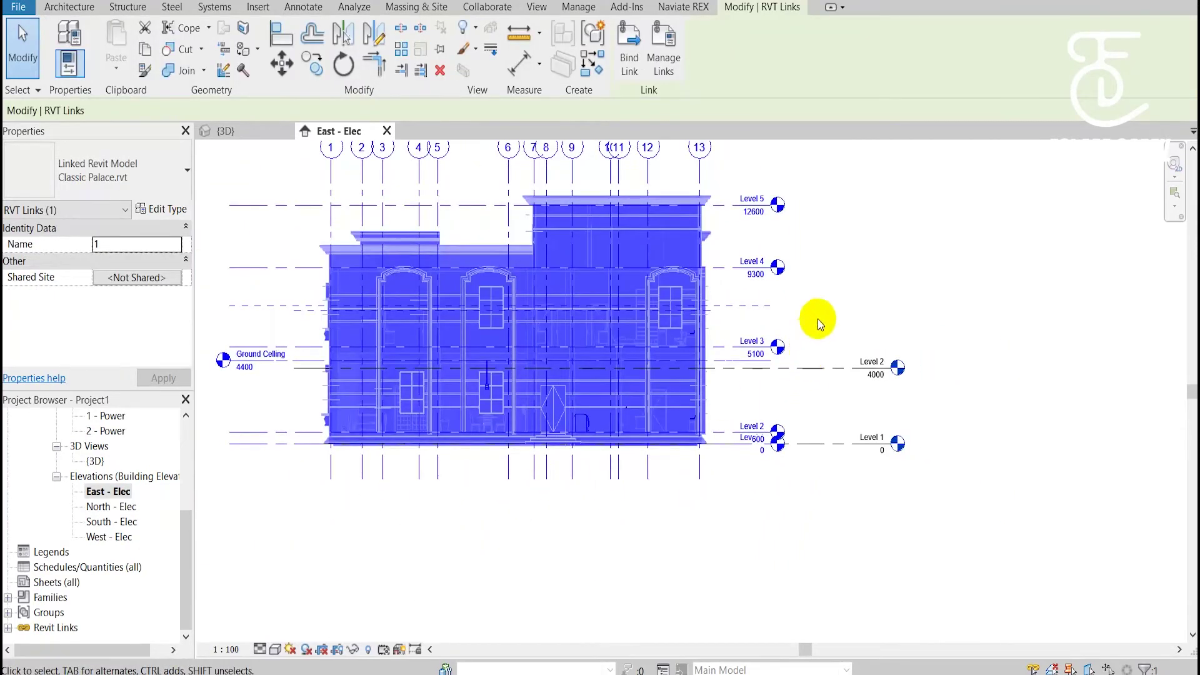
left_click(817, 318)
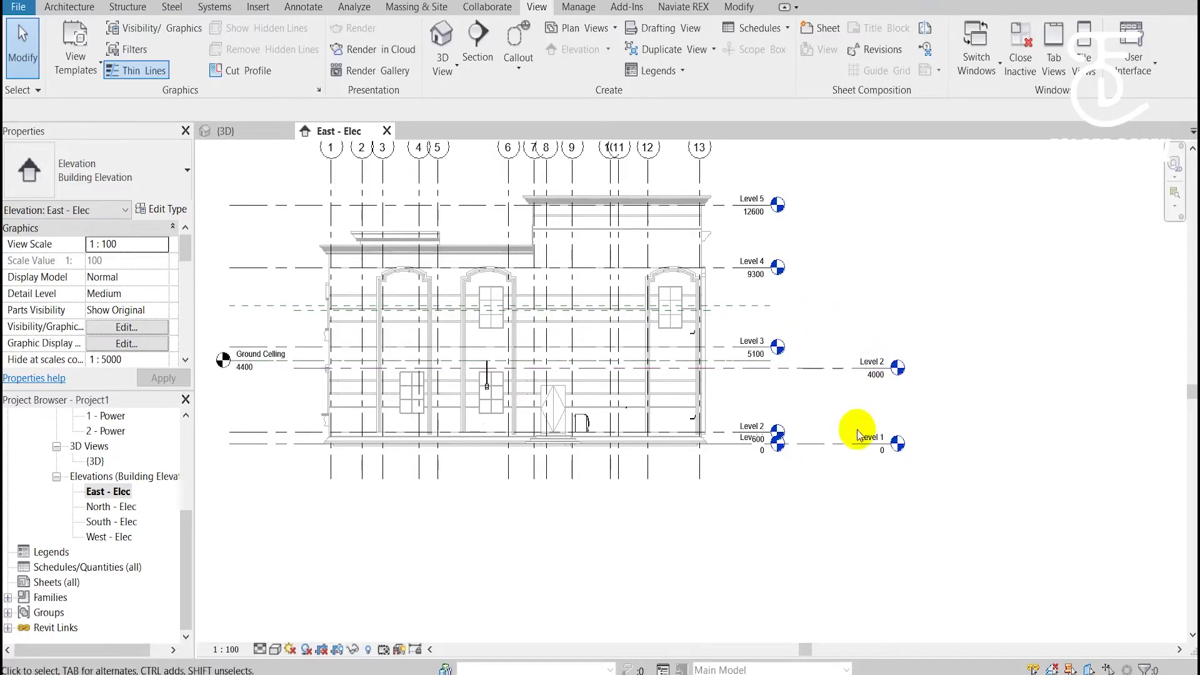
scroll(768, 448, "up", 1)
scroll(718, 447, "up", 1)
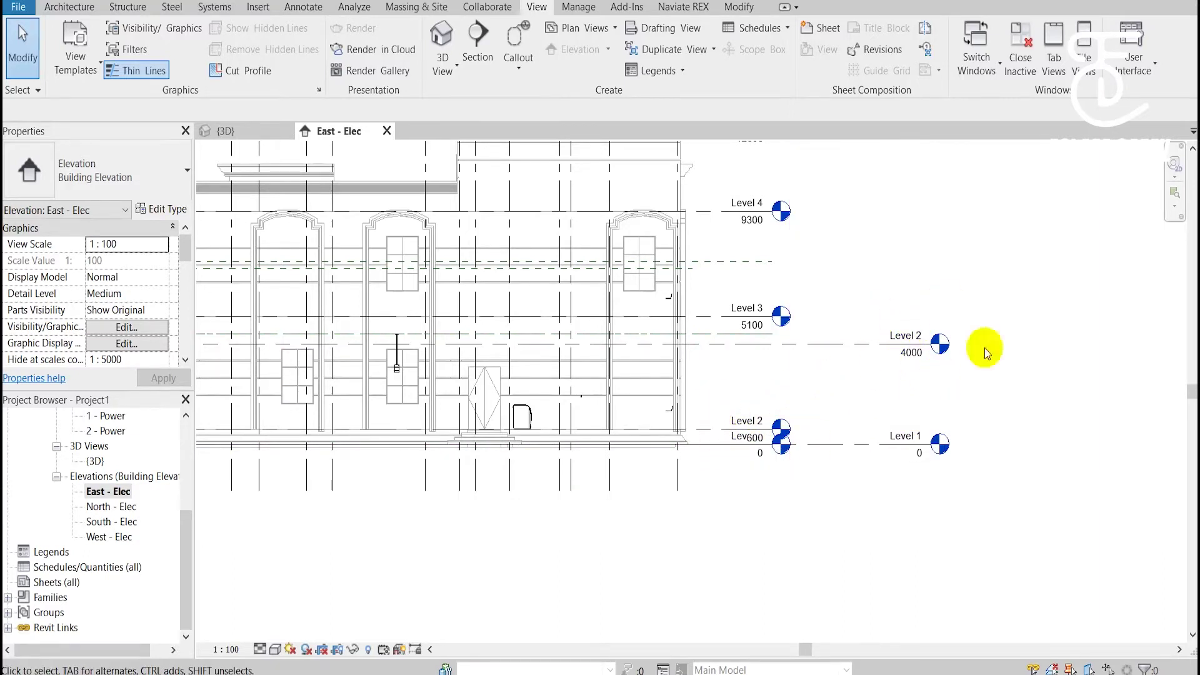
left_click(900, 340)
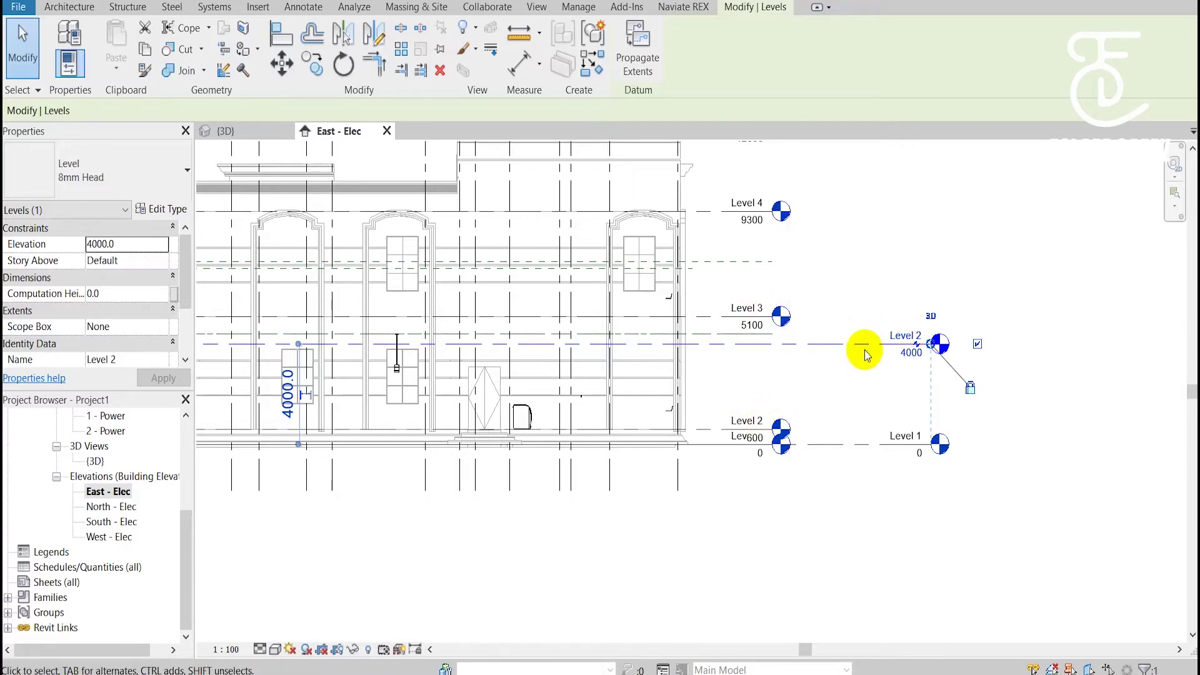
left_click(977, 295)
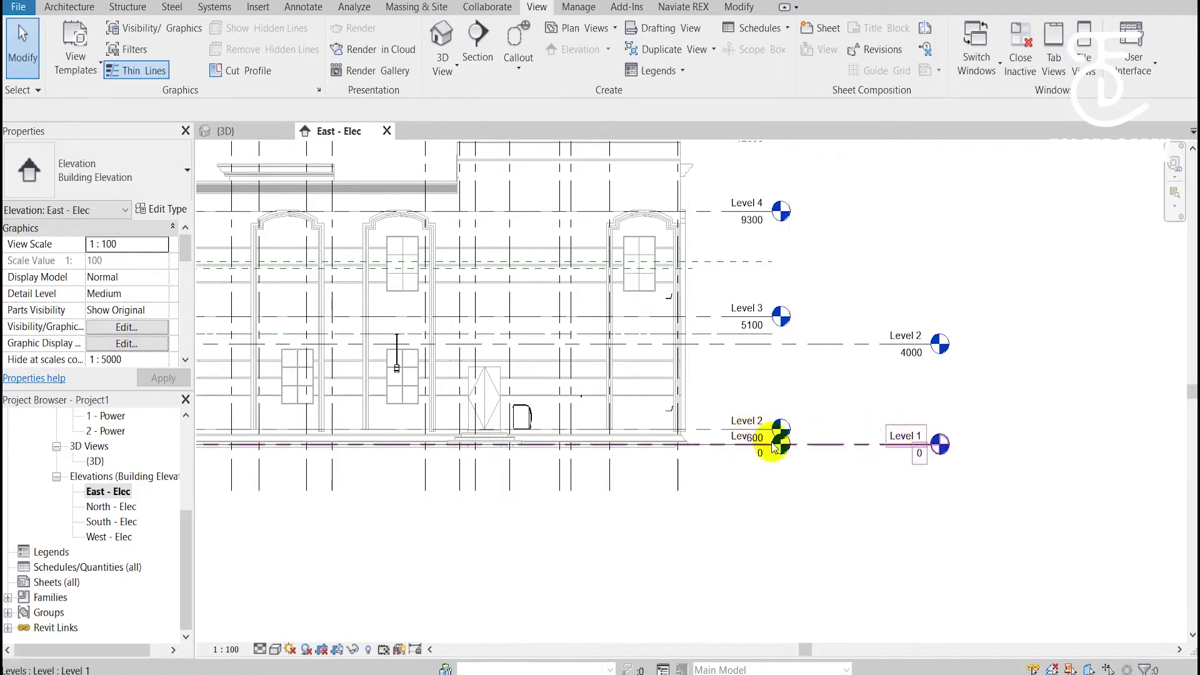
scroll(739, 449, "down", 3)
scroll(813, 299, "up", 1)
scroll(772, 300, "up", 1)
scroll(750, 288, "up", 1)
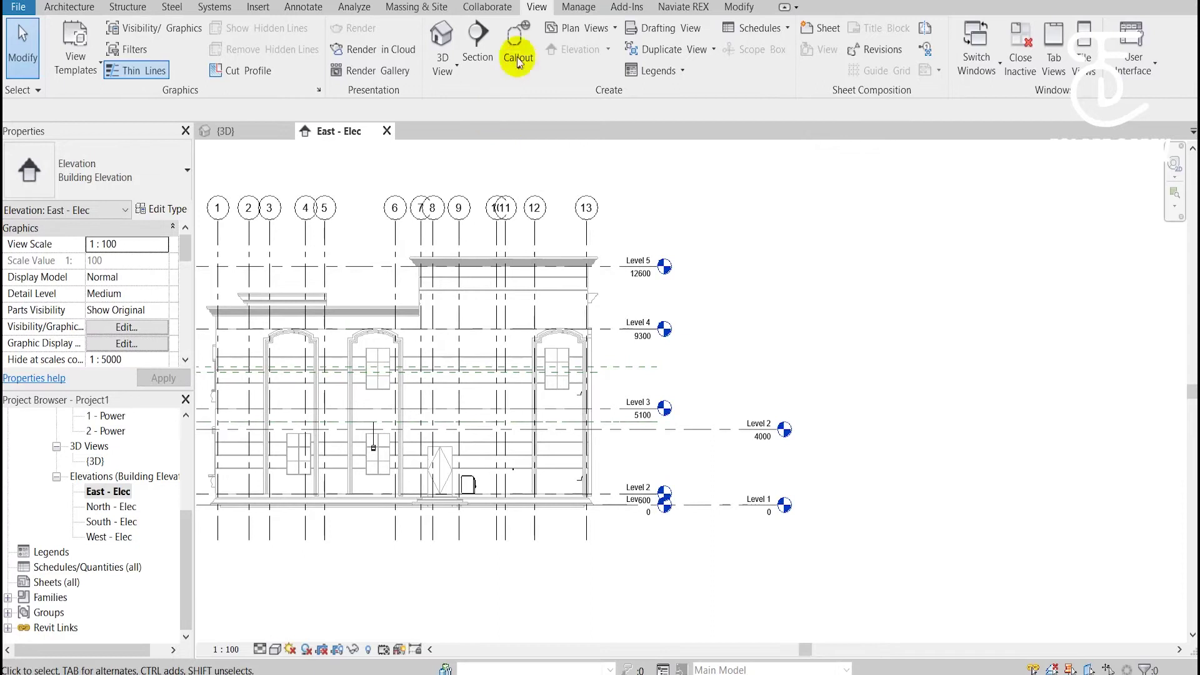
Start Copy/Monitor using Select Link on the linked Classic Palace model.
left_click(491, 8)
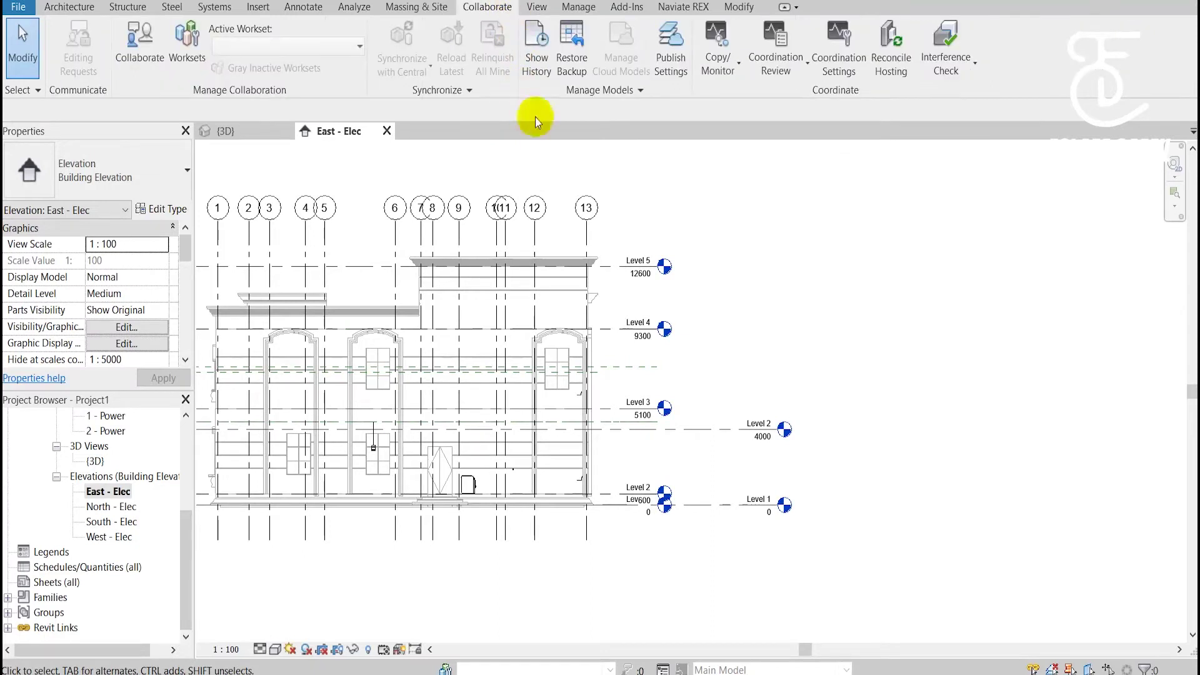
left_click(722, 74)
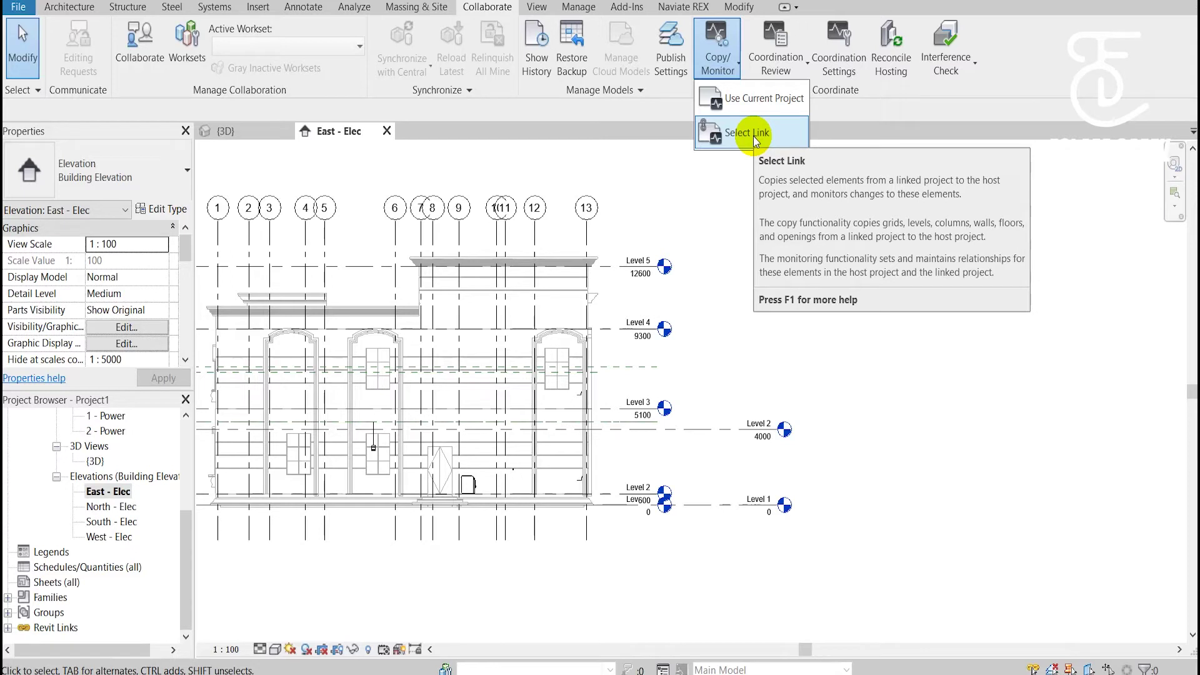
left_click(753, 137)
left_click(561, 323)
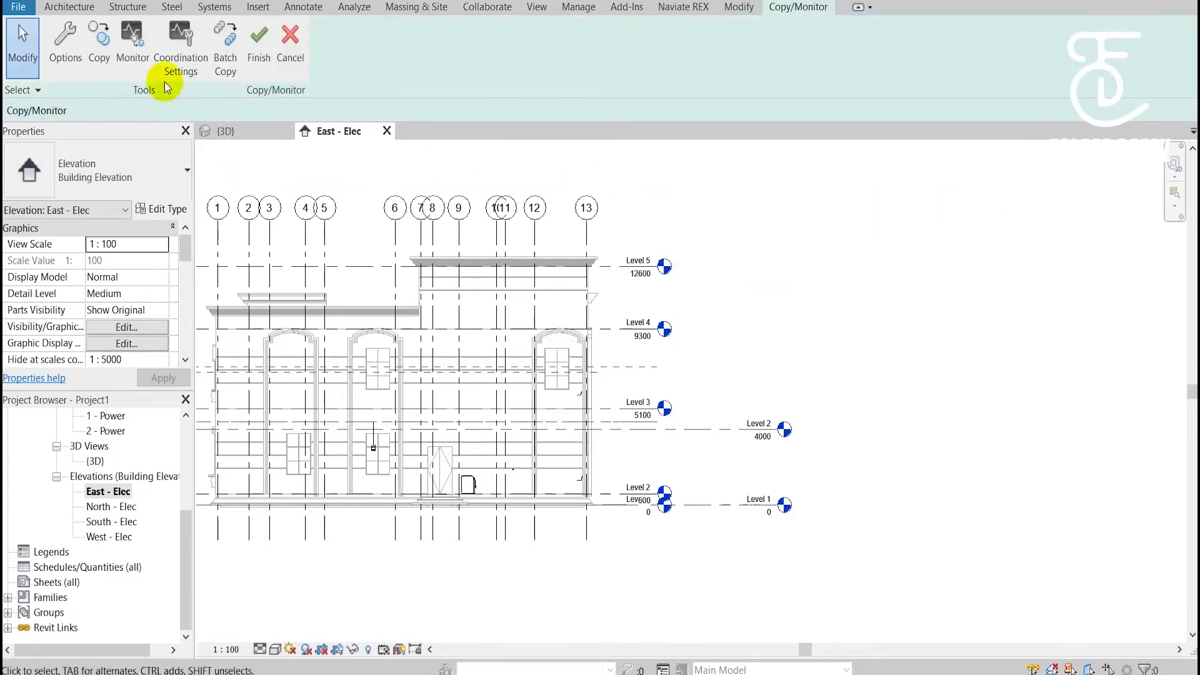
Begin copying with multiple selection and make a first window-selection of the linked levels.
left_click(102, 43)
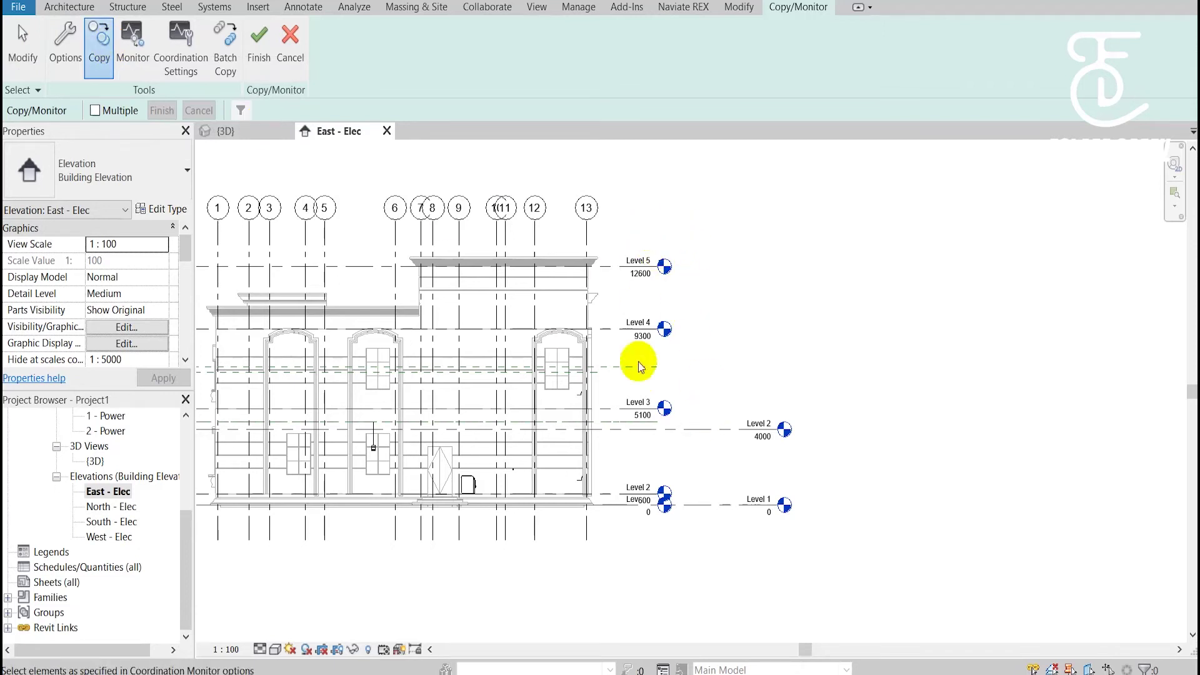
left_click(95, 111)
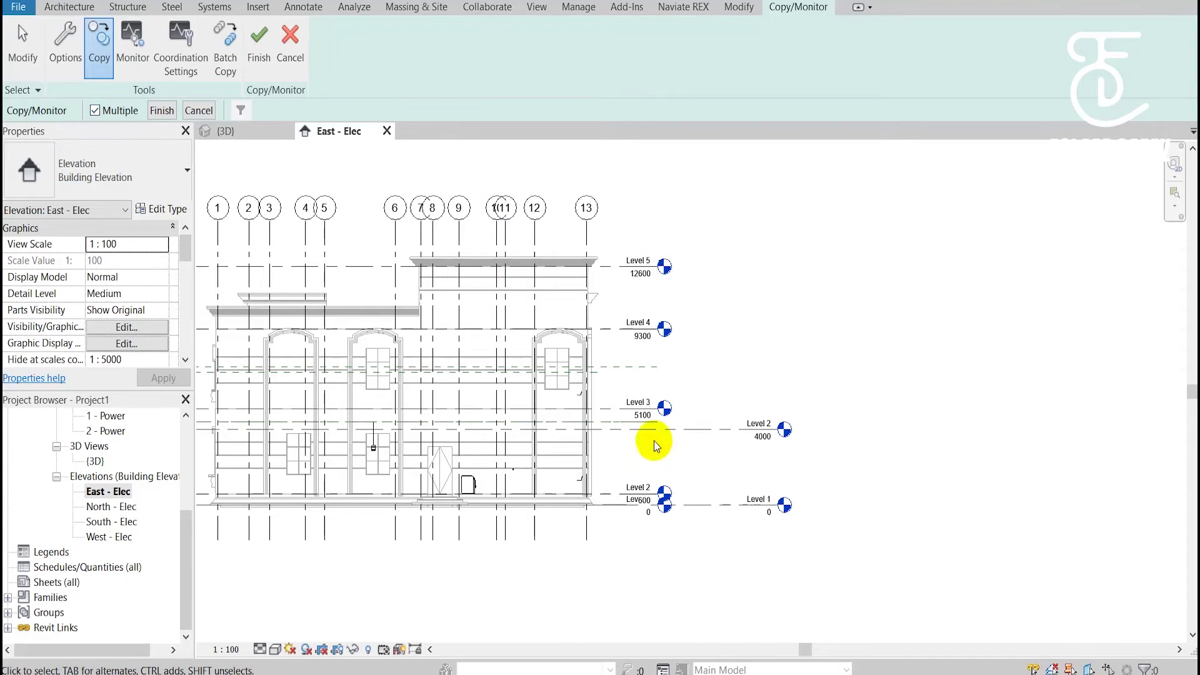
left_click_drag(681, 219, 640, 542)
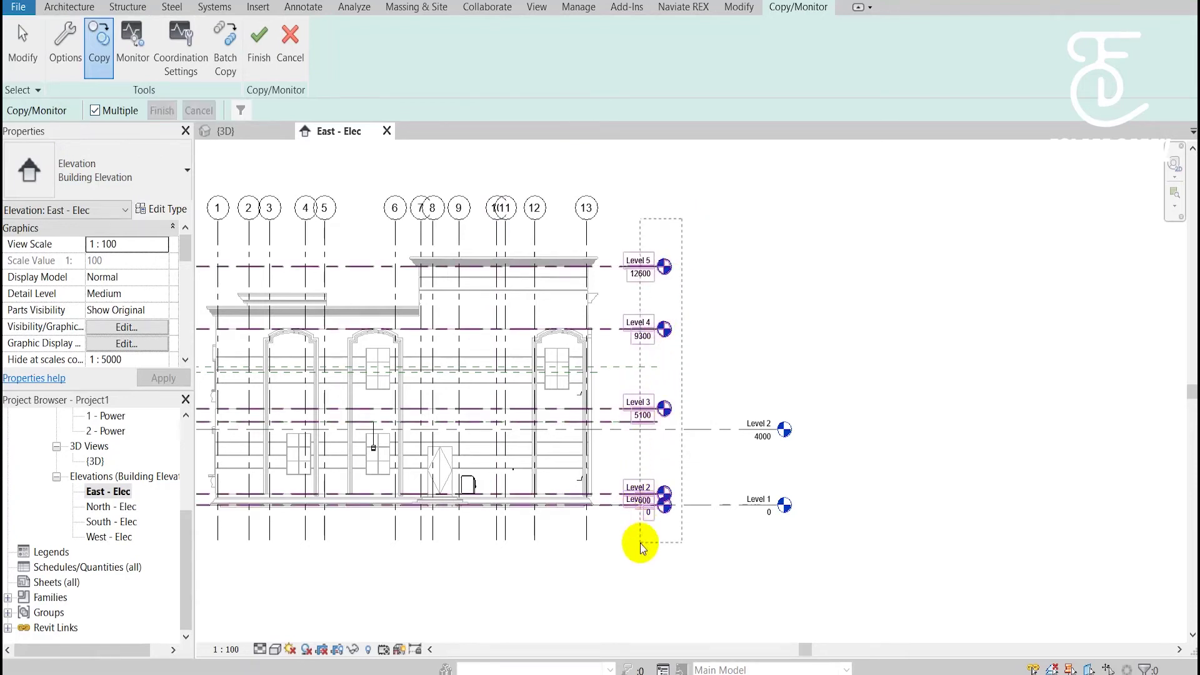
scroll(919, 278, "down", 2)
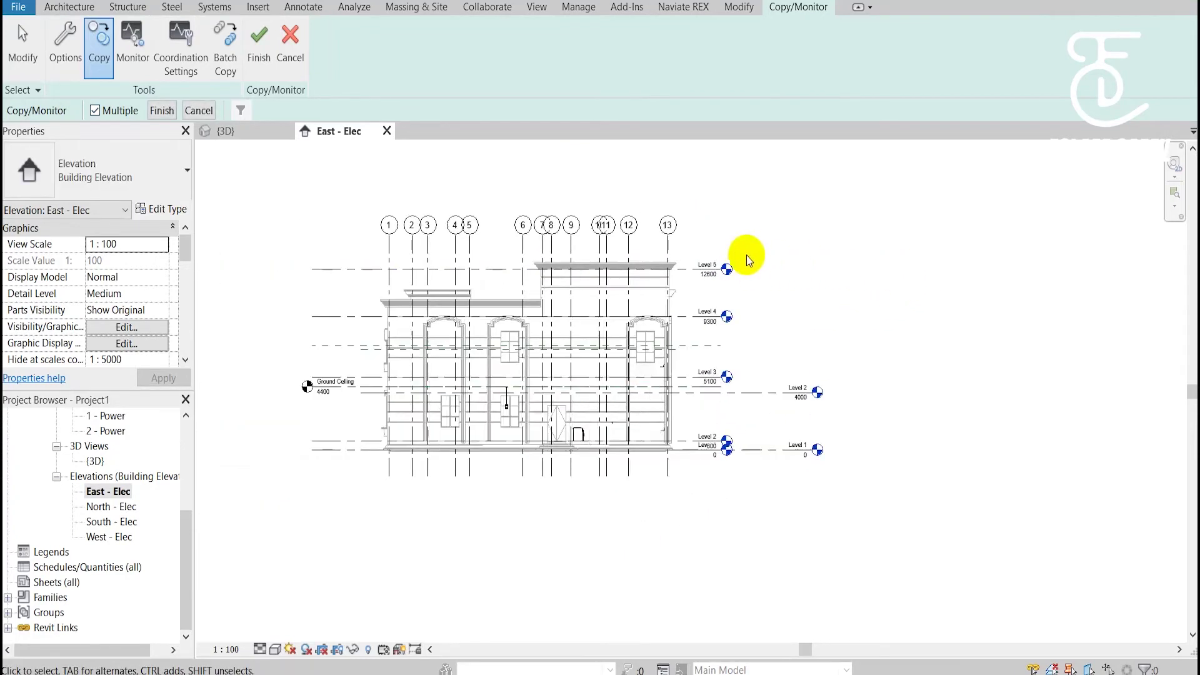
left_click(674, 294)
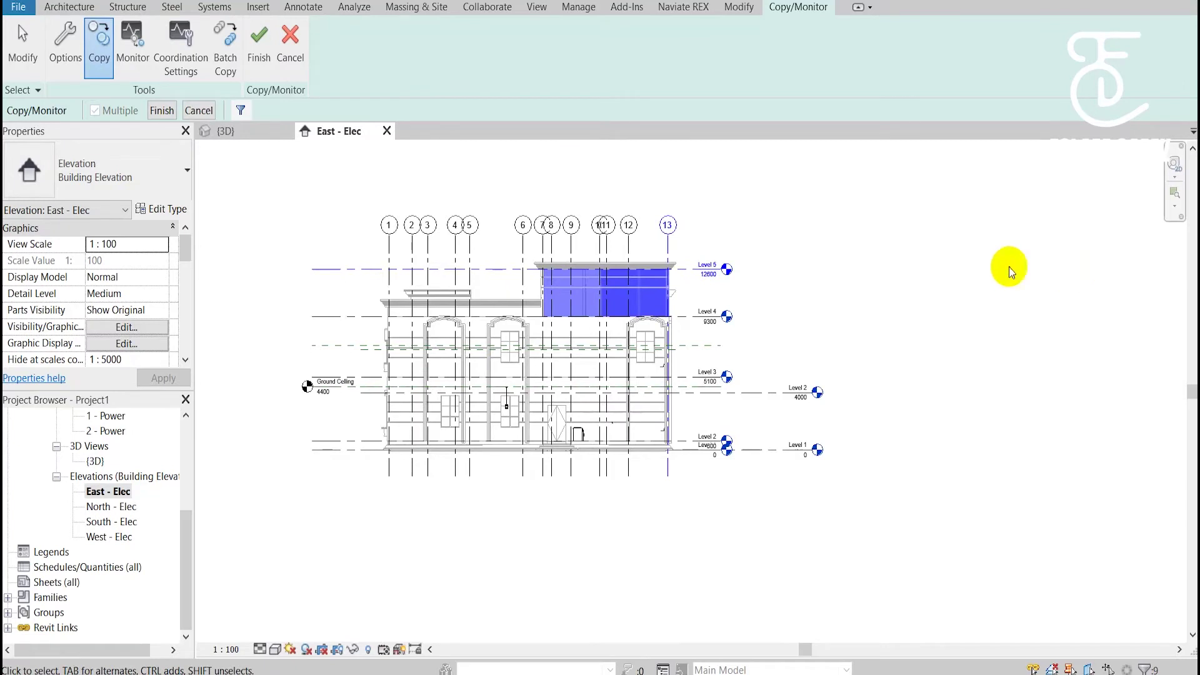
left_click(239, 110)
left_click_drag(558, 175, 979, 121)
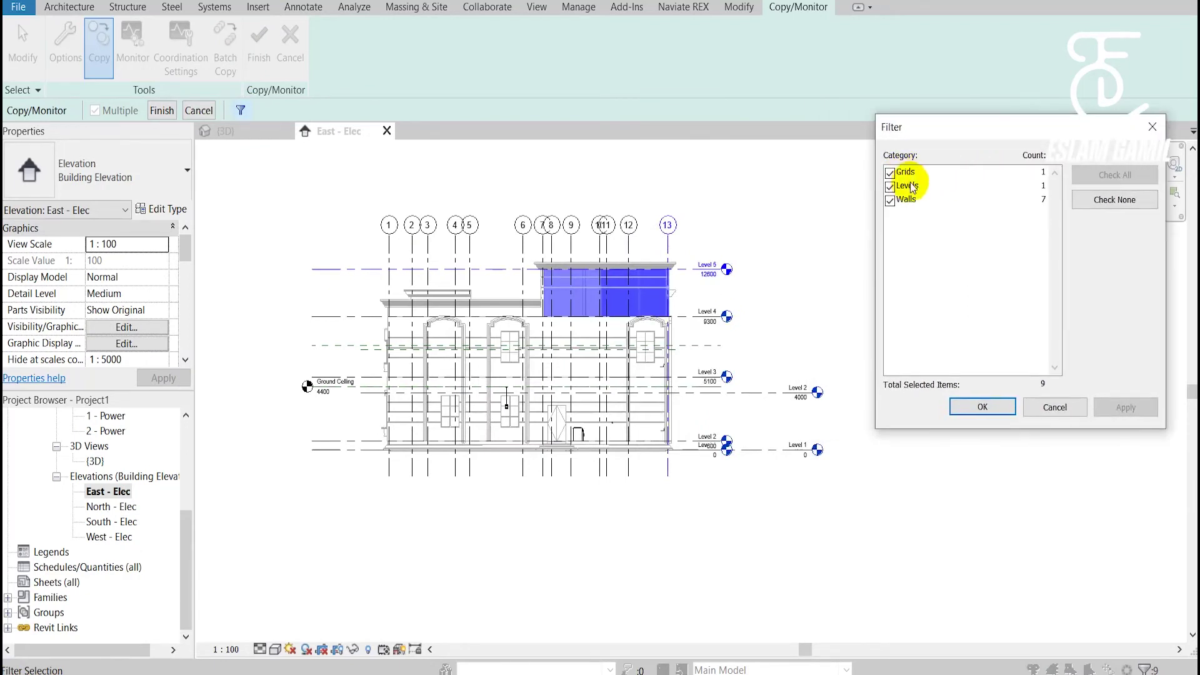
left_click(1076, 414)
Filter the selection to the six linked levels, finish copying, and exit Copy/Monitor.
left_click_drag(722, 252, 711, 512)
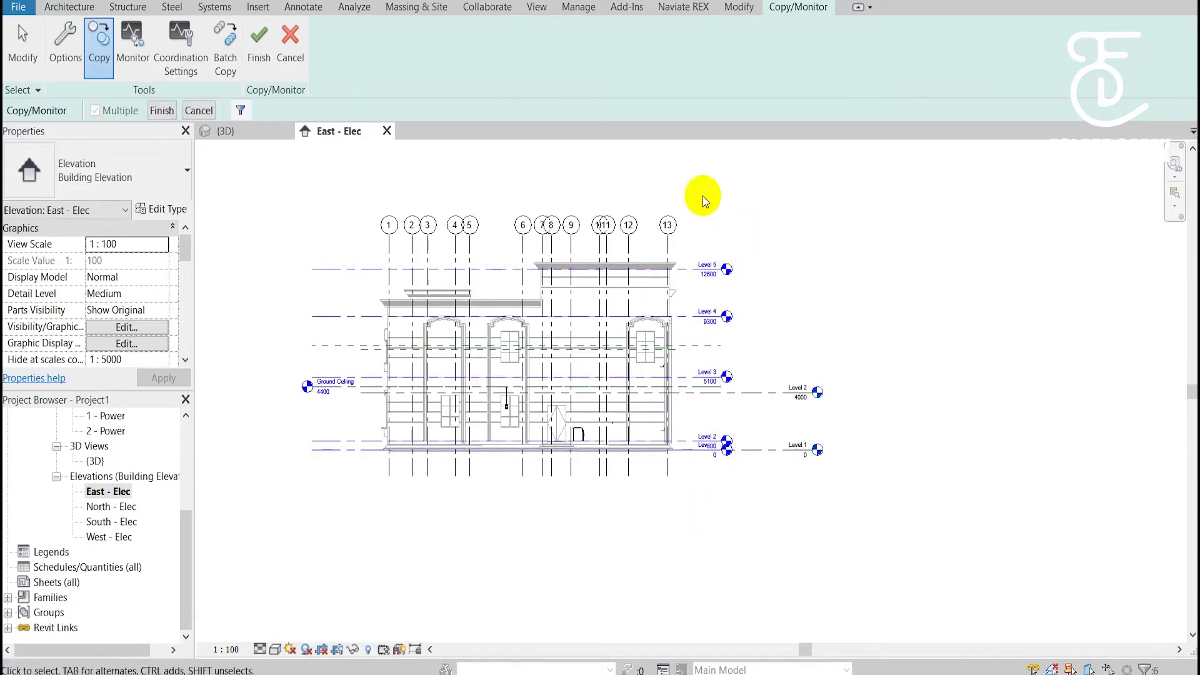
left_click(242, 113)
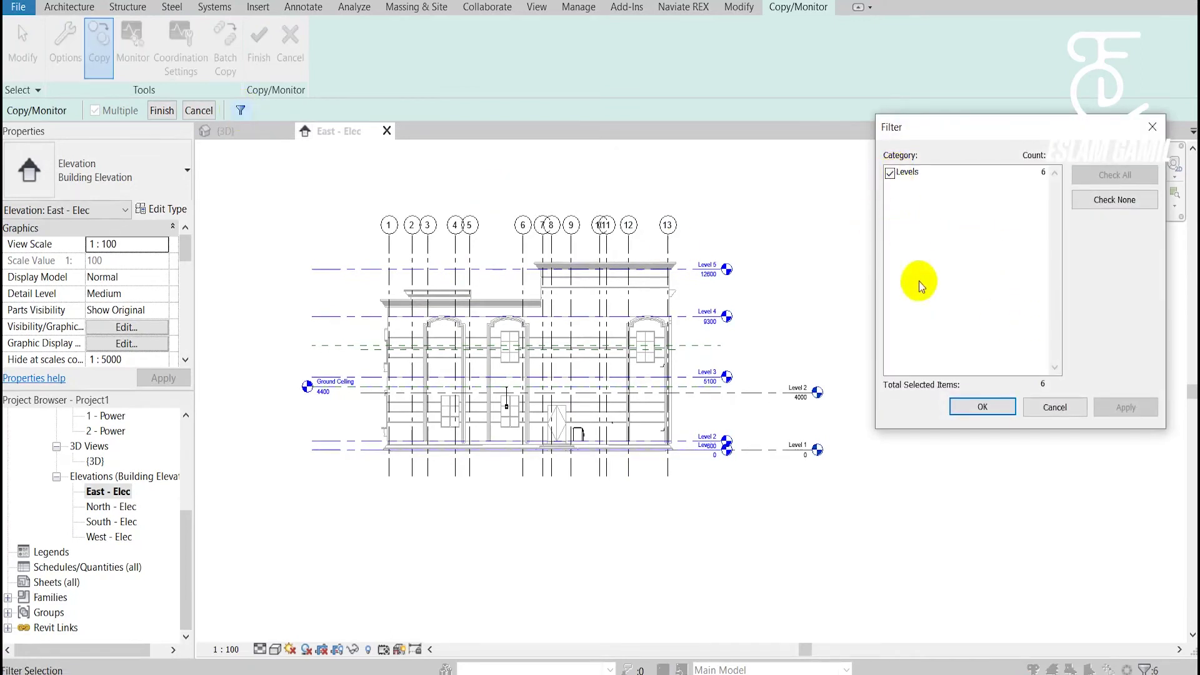
left_click(980, 407)
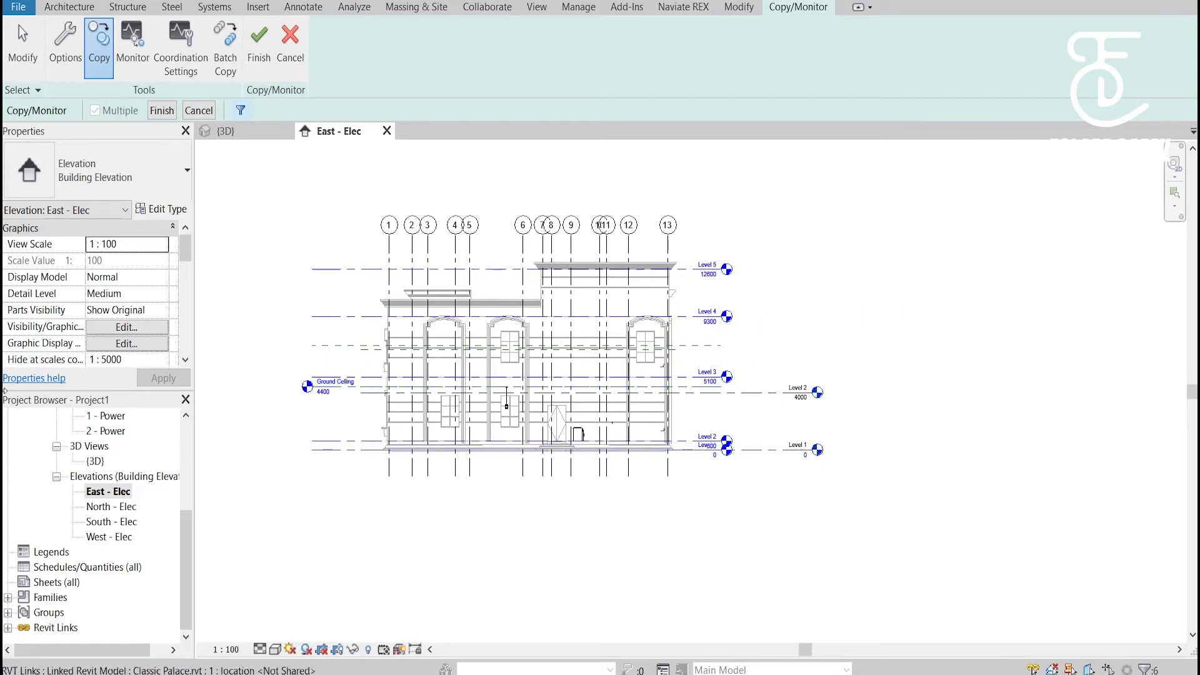
scroll(360, 425, "up", 2)
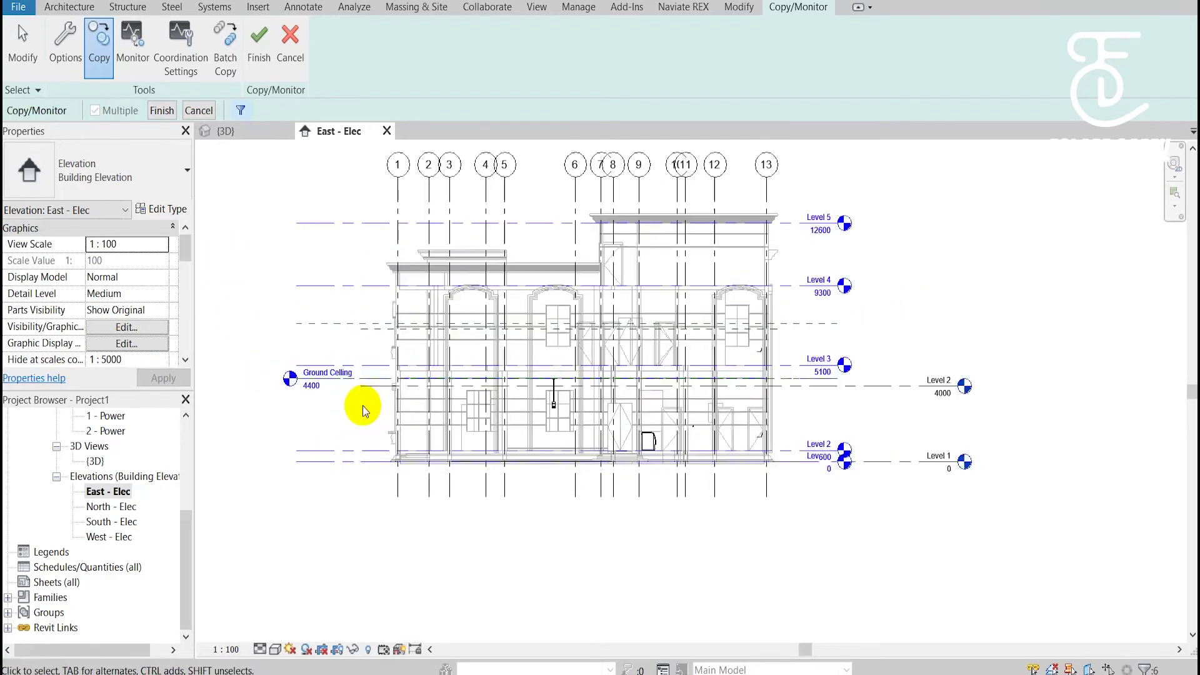
scroll(344, 396, "up", 1)
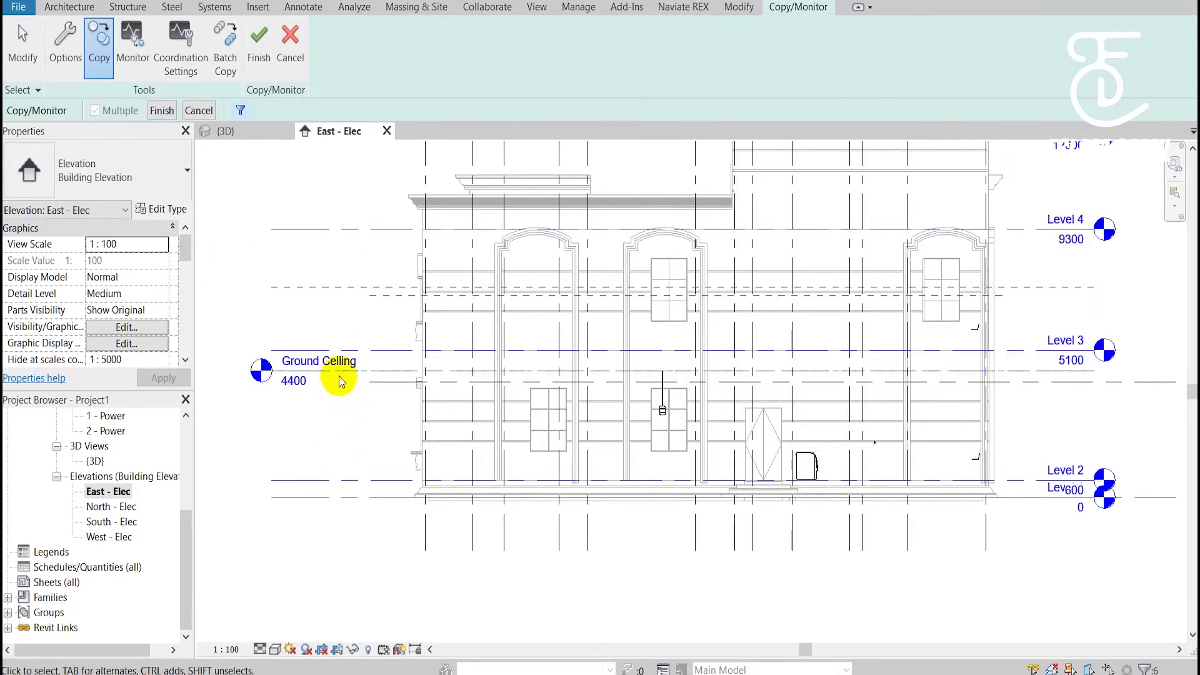
scroll(266, 378, "down", 2)
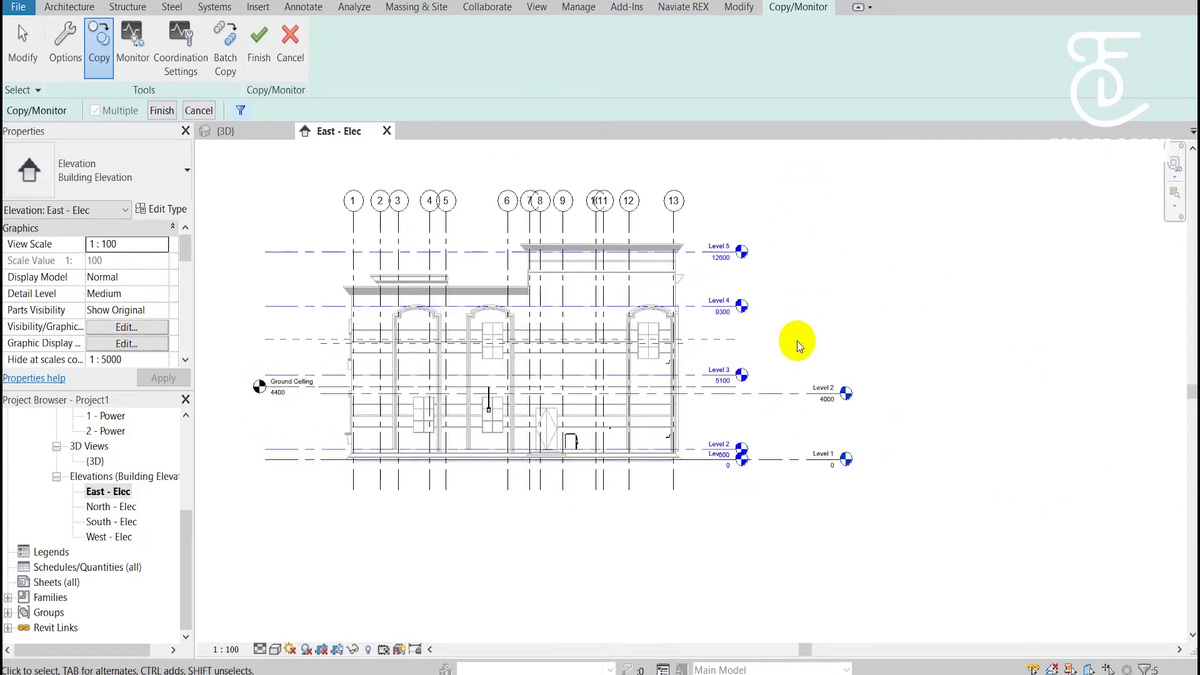
left_click(156, 115)
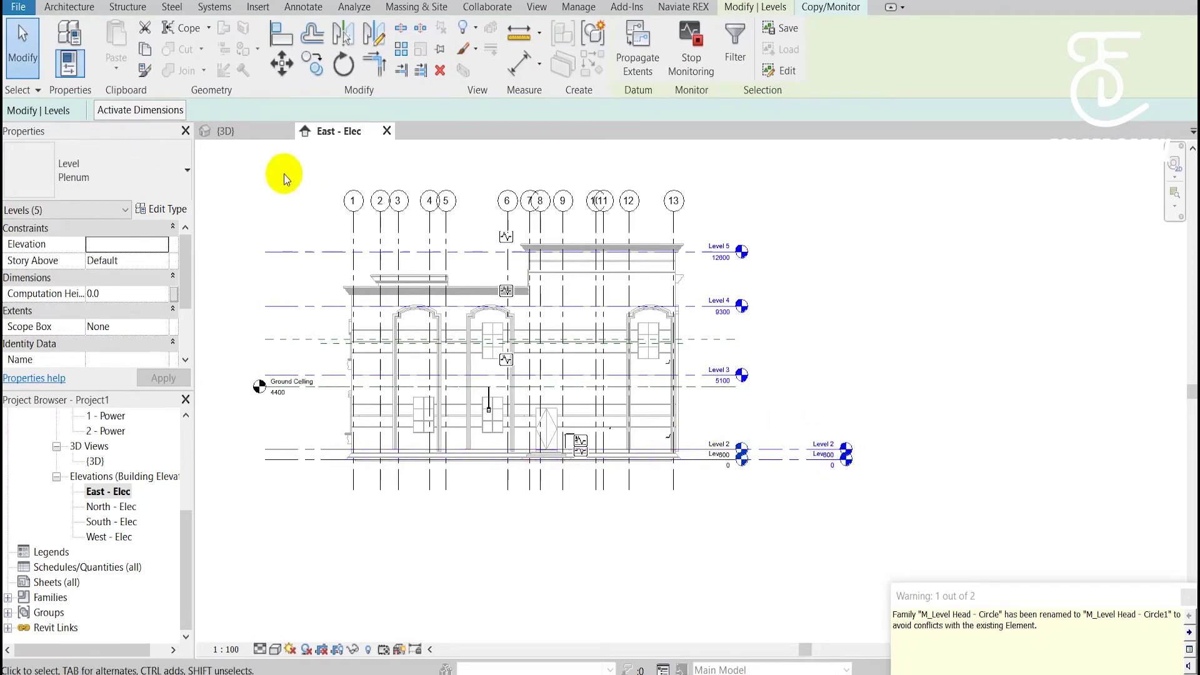
left_click(830, 7)
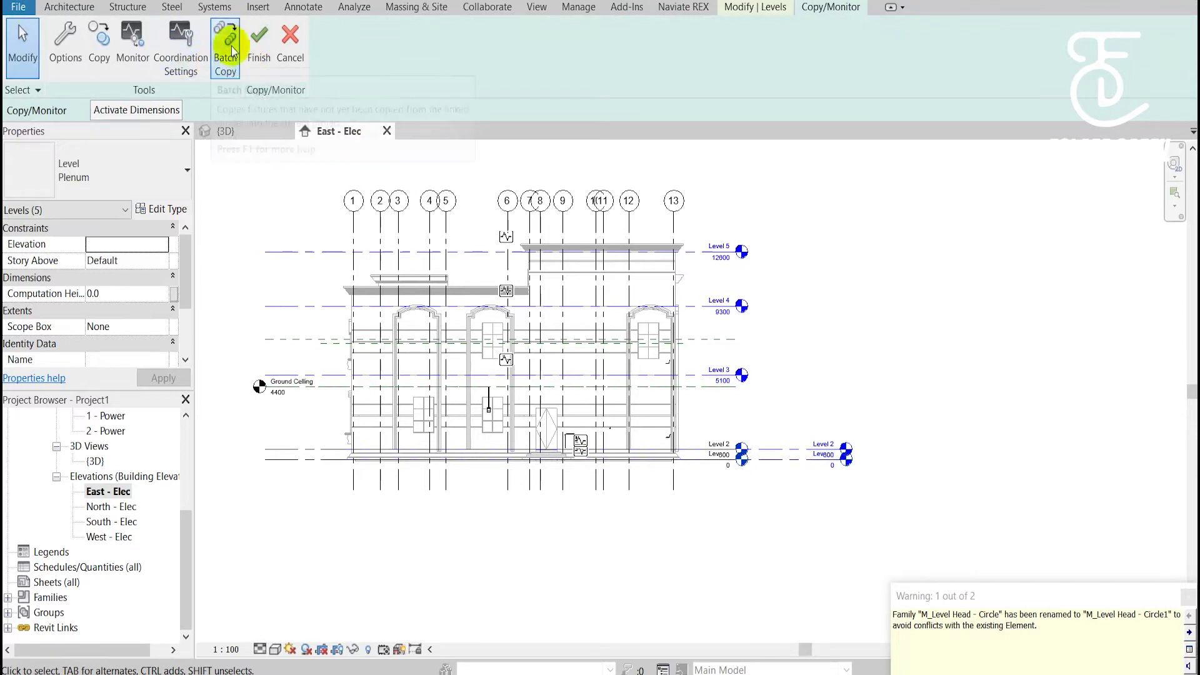
left_click(259, 37)
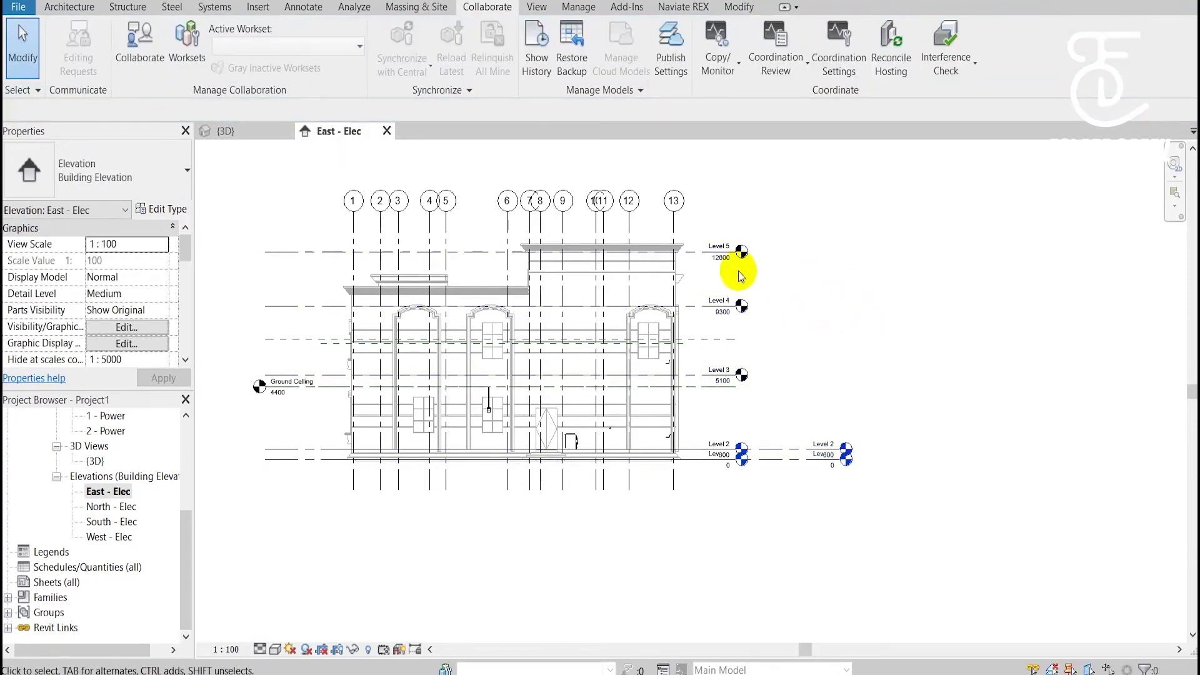
Set the East - Elec elevation scale to 1 : 50 and pan to show Level 4.
scroll(740, 253, "up", 3)
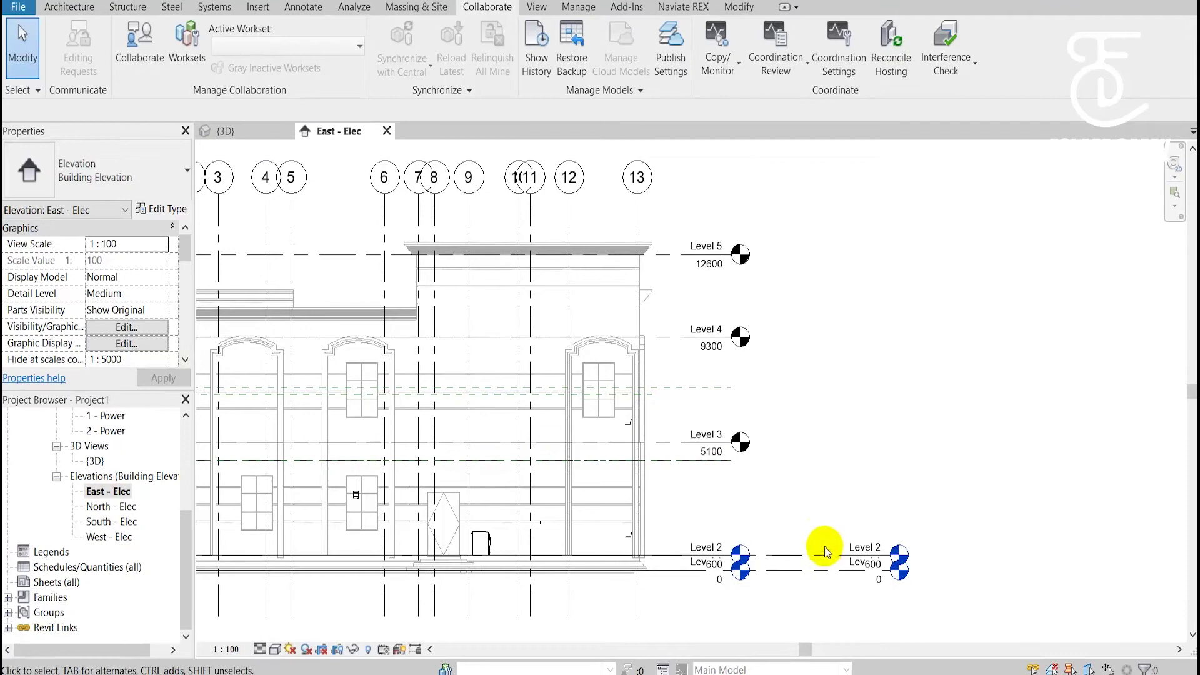
middle_click_drag(884, 509, 871, 287)
left_click(781, 361)
left_click(332, 593)
left_click(225, 650)
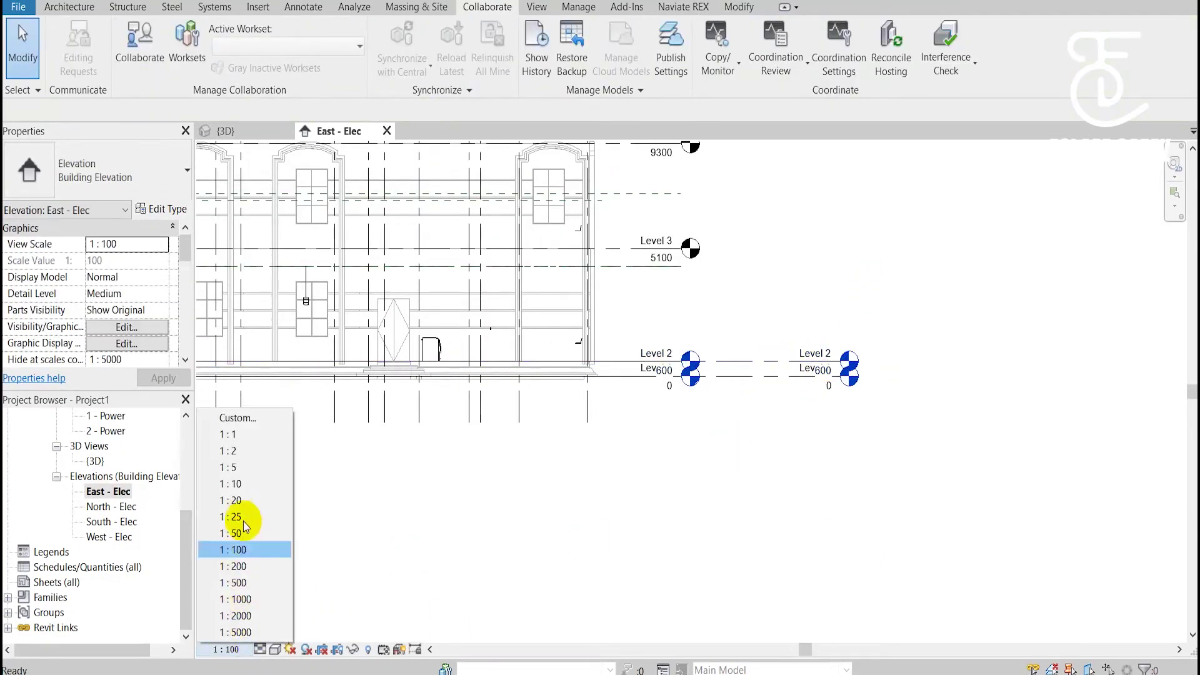
left_click(248, 531)
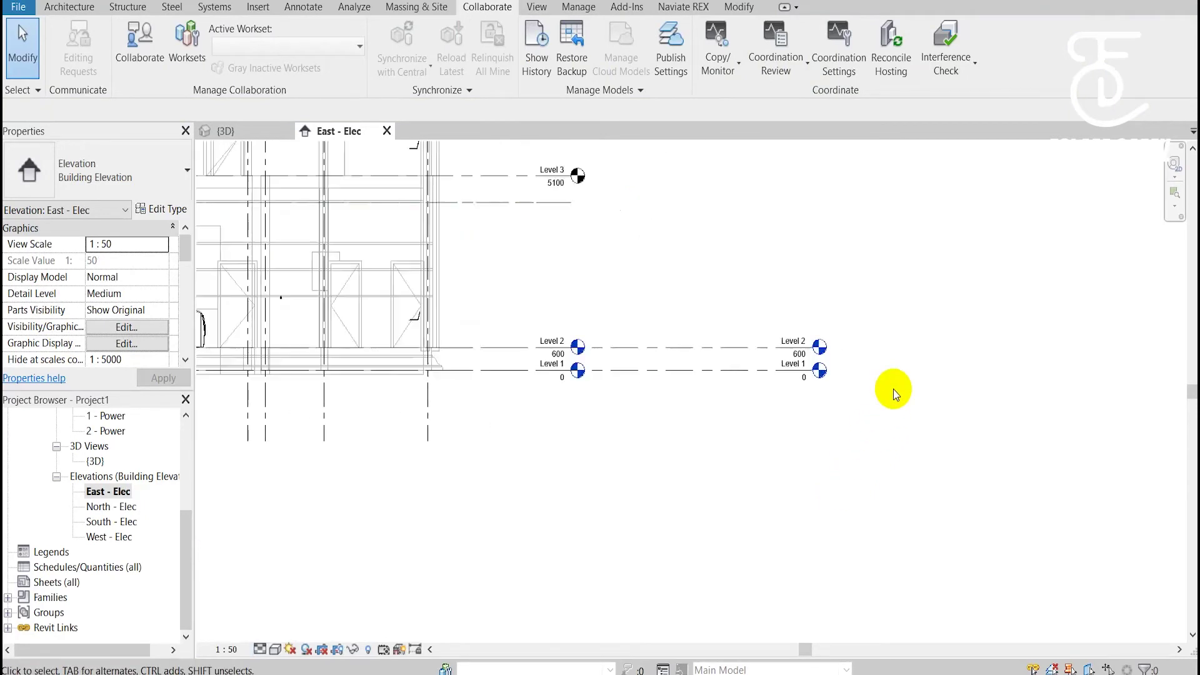
middle_click_drag(801, 302, 848, 460)
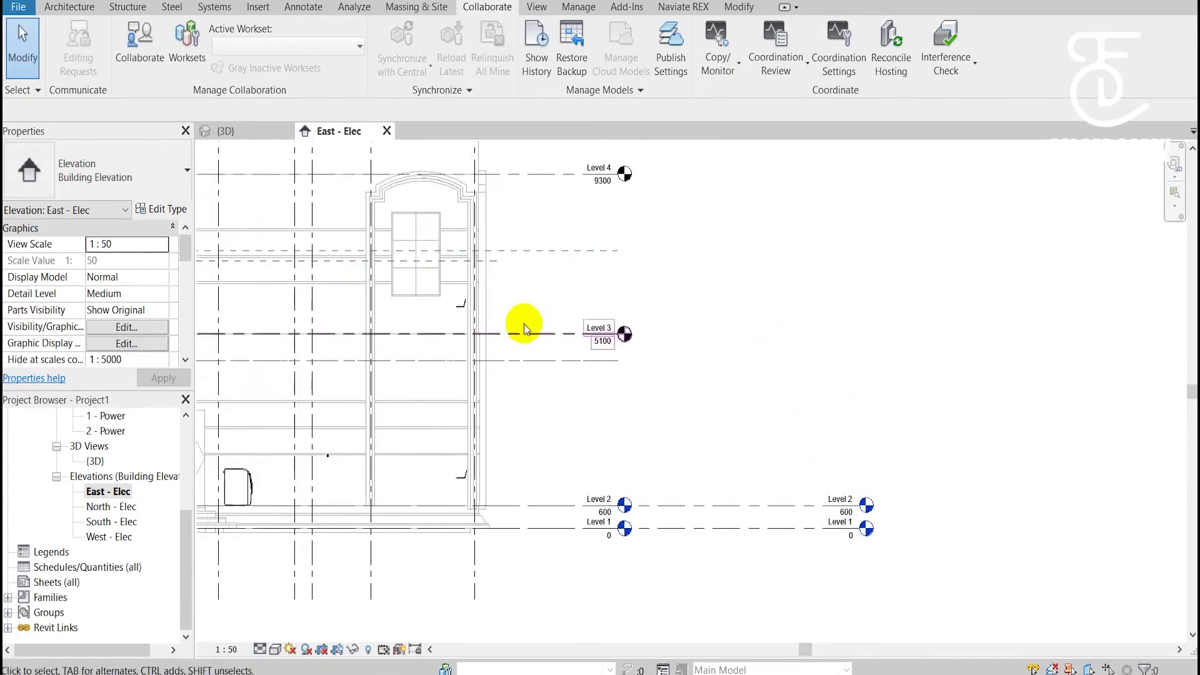
scroll(708, 254, "down", 1)
scroll(728, 321, "down", 2)
scroll(785, 234, "down", 1)
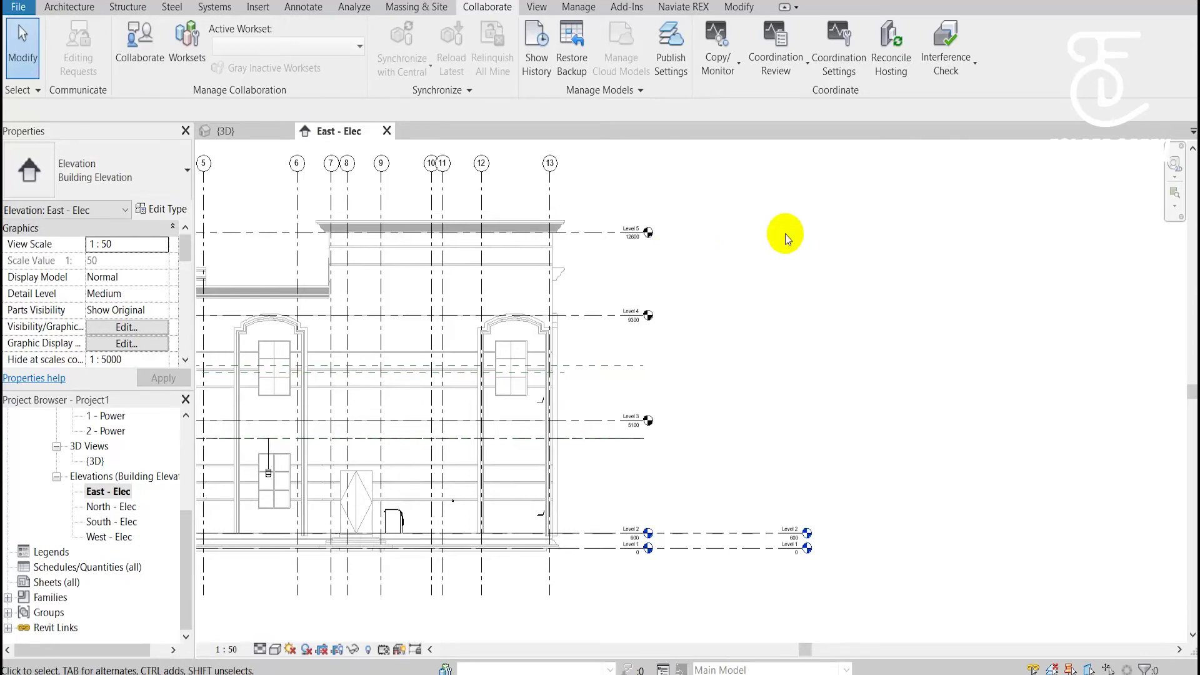
middle_click_drag(758, 312, 729, 276)
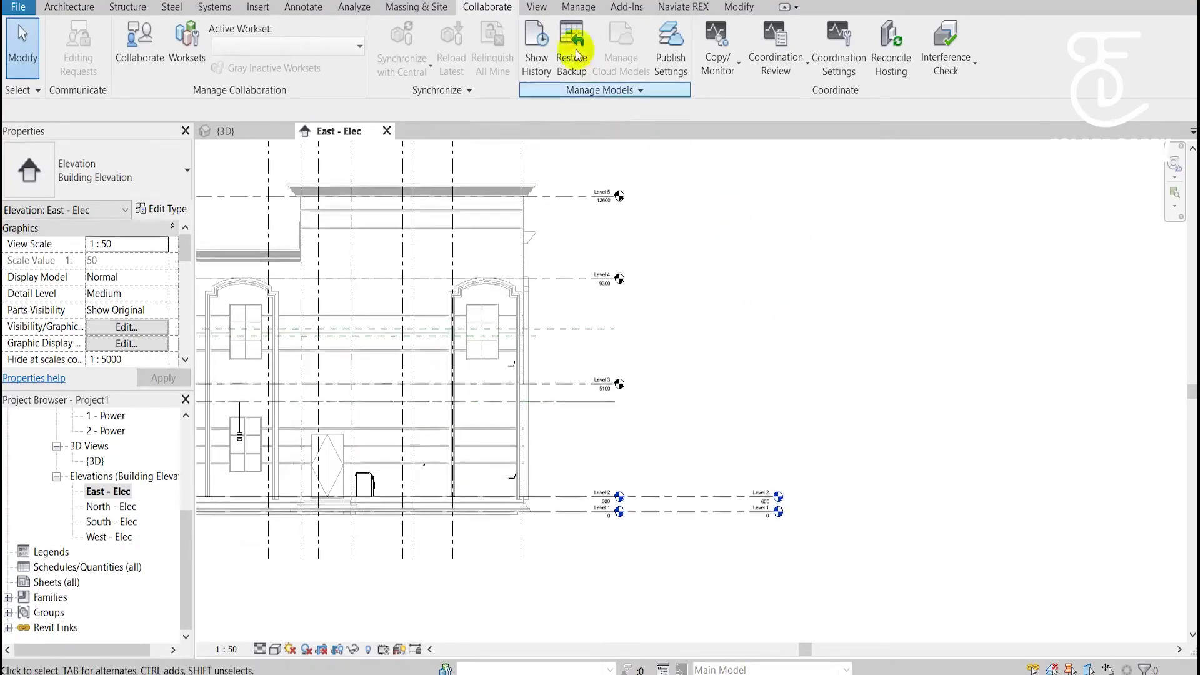
Browse the Lighting Floor, Lighting Ceiling and Power Floor plan groups in the Project Browser.
left_click(535, 7)
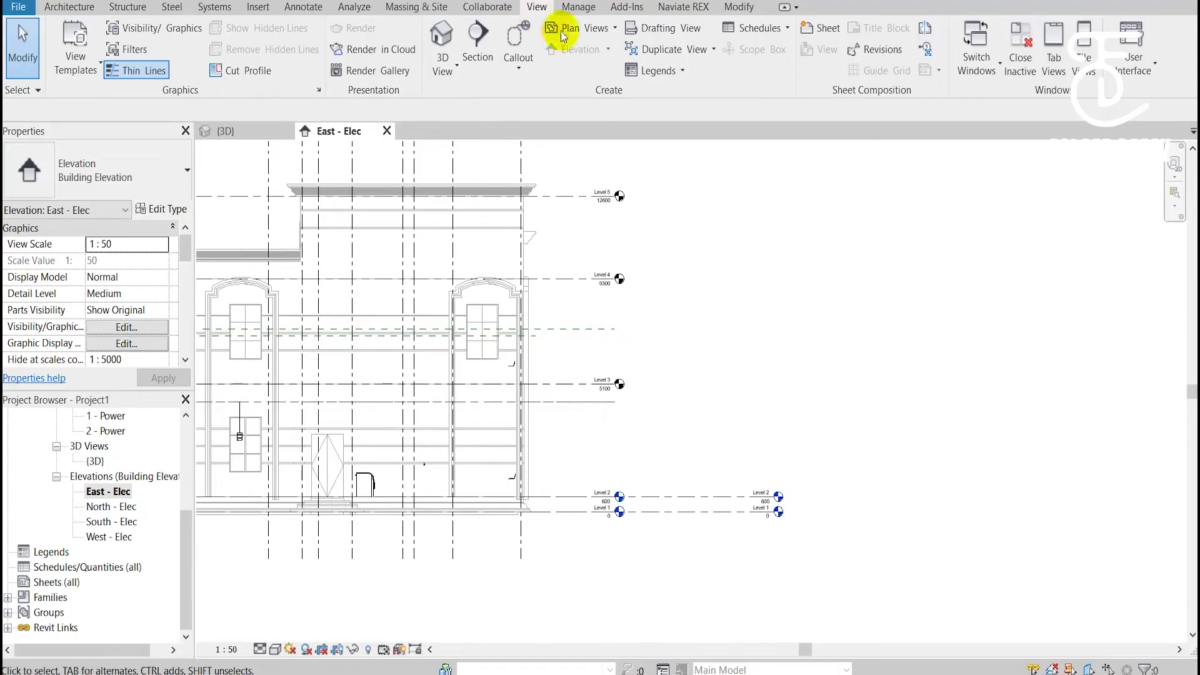
left_click(583, 28)
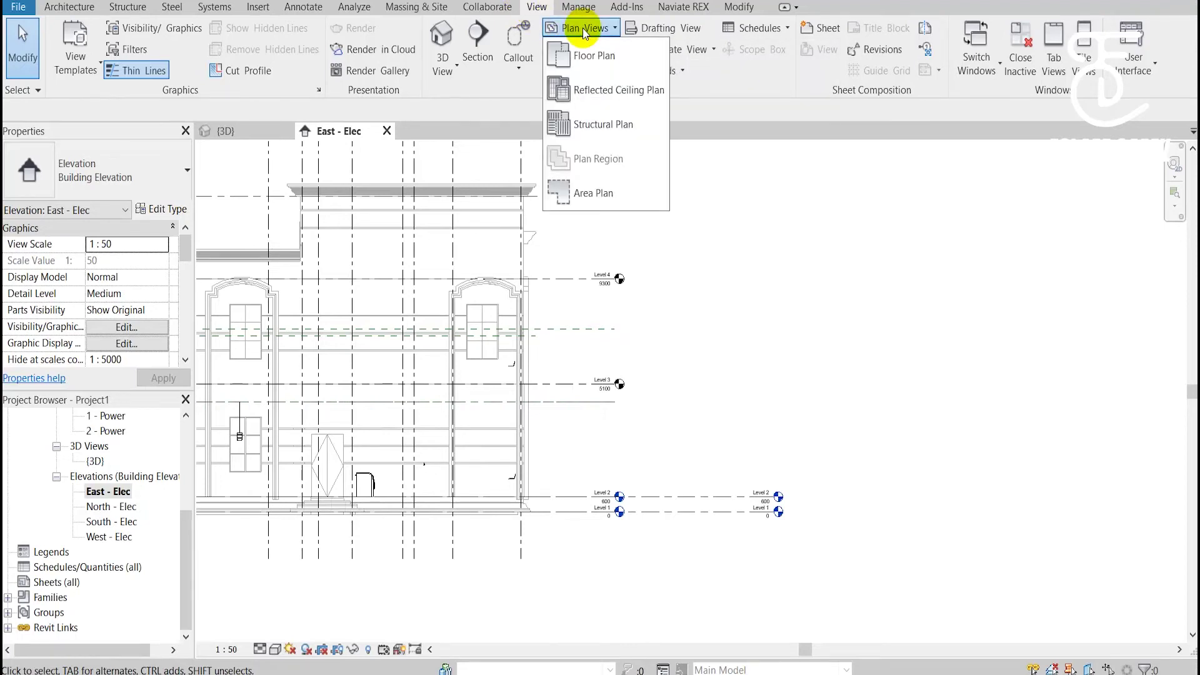
left_click_drag(190, 549, 190, 435)
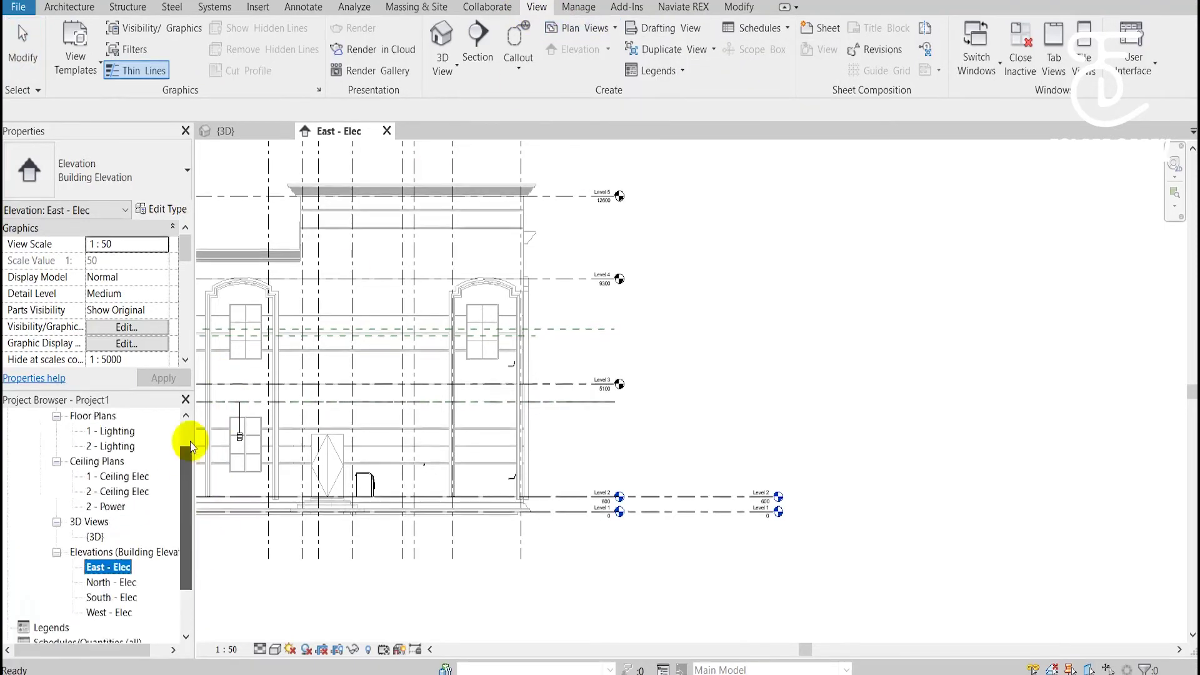
left_click(95, 464)
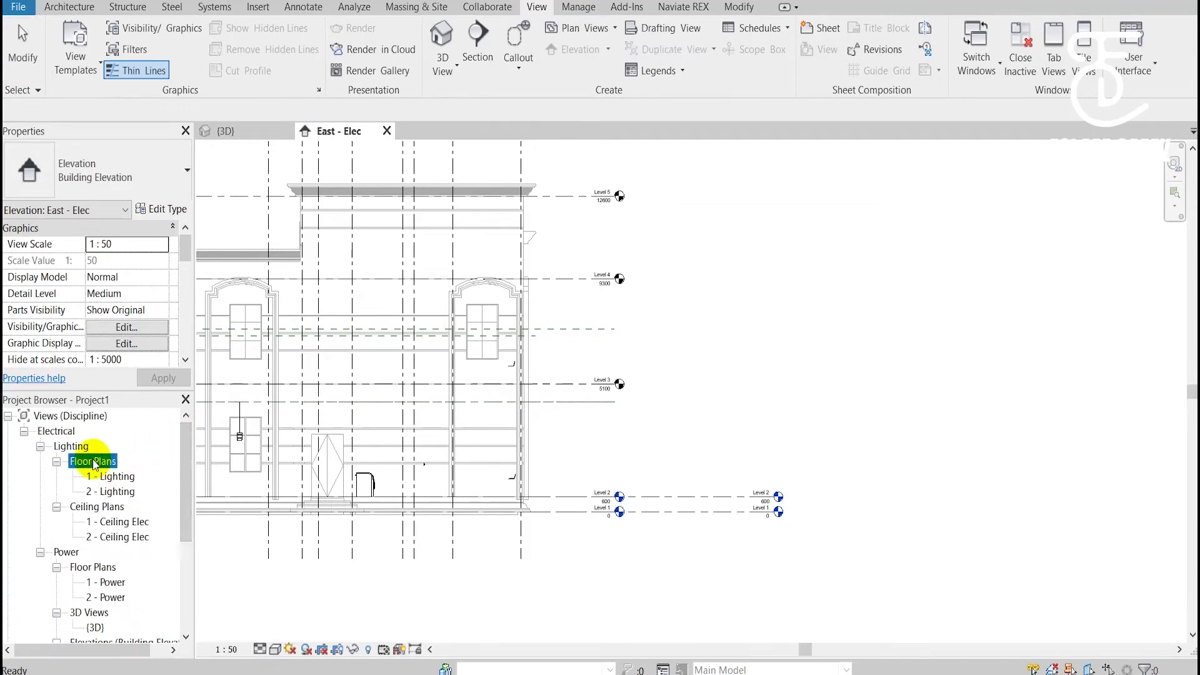
left_click(97, 506)
scroll(119, 534, "down", 1)
left_click(116, 536)
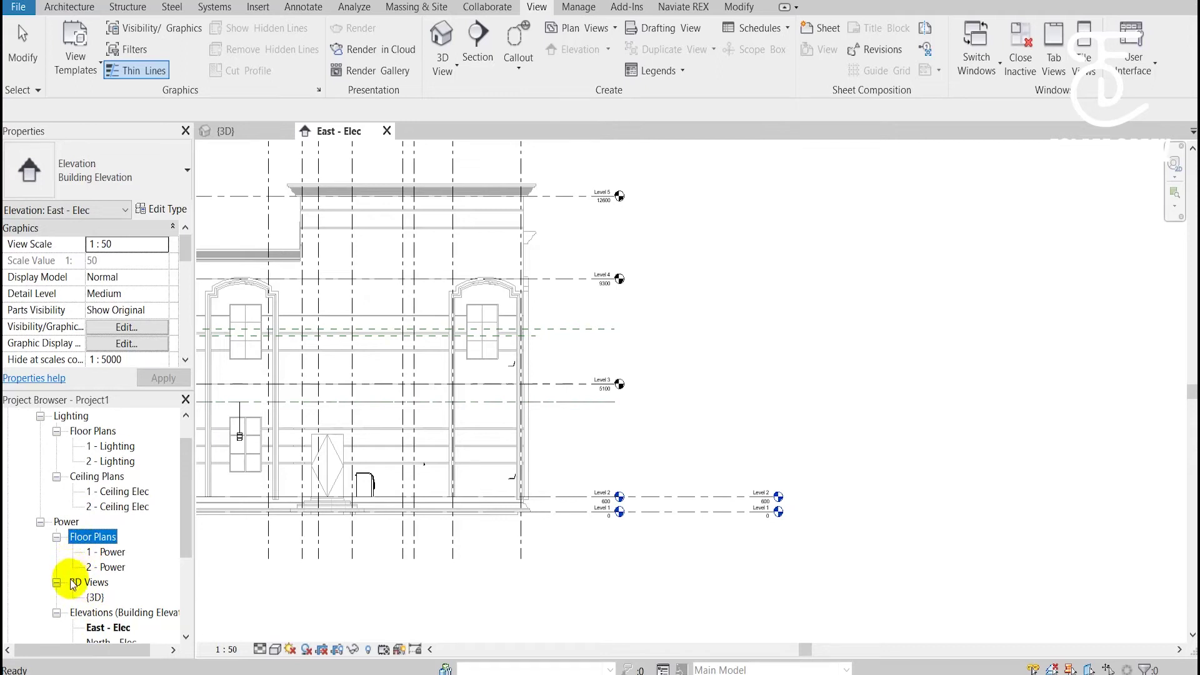
scroll(94, 494, "up", 1)
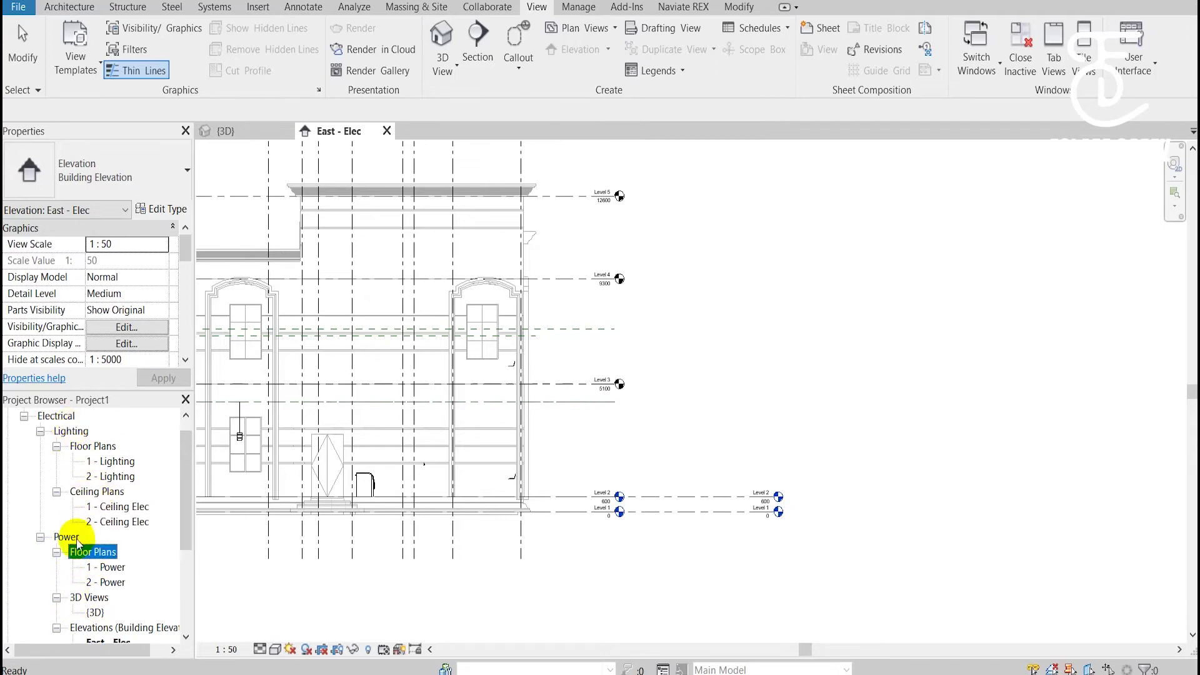
Create floor plans for Levels 3, 4 and 5, skipping levels with existing views.
left_click(590, 29)
left_click(583, 68)
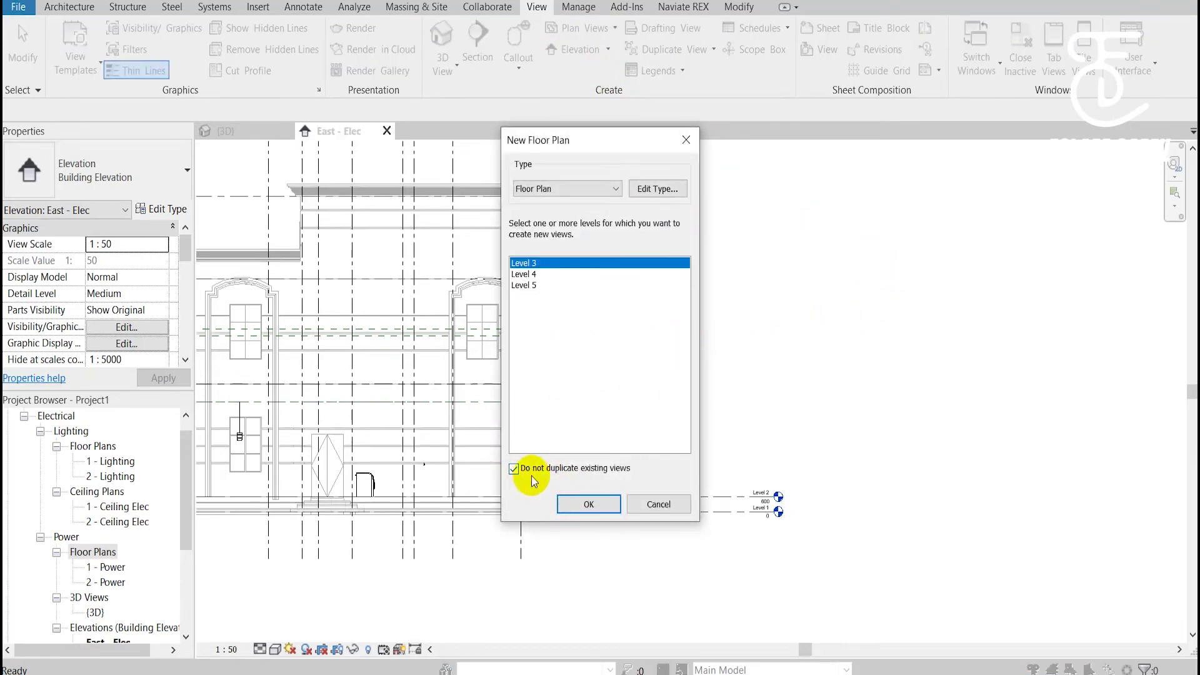
left_click(535, 471)
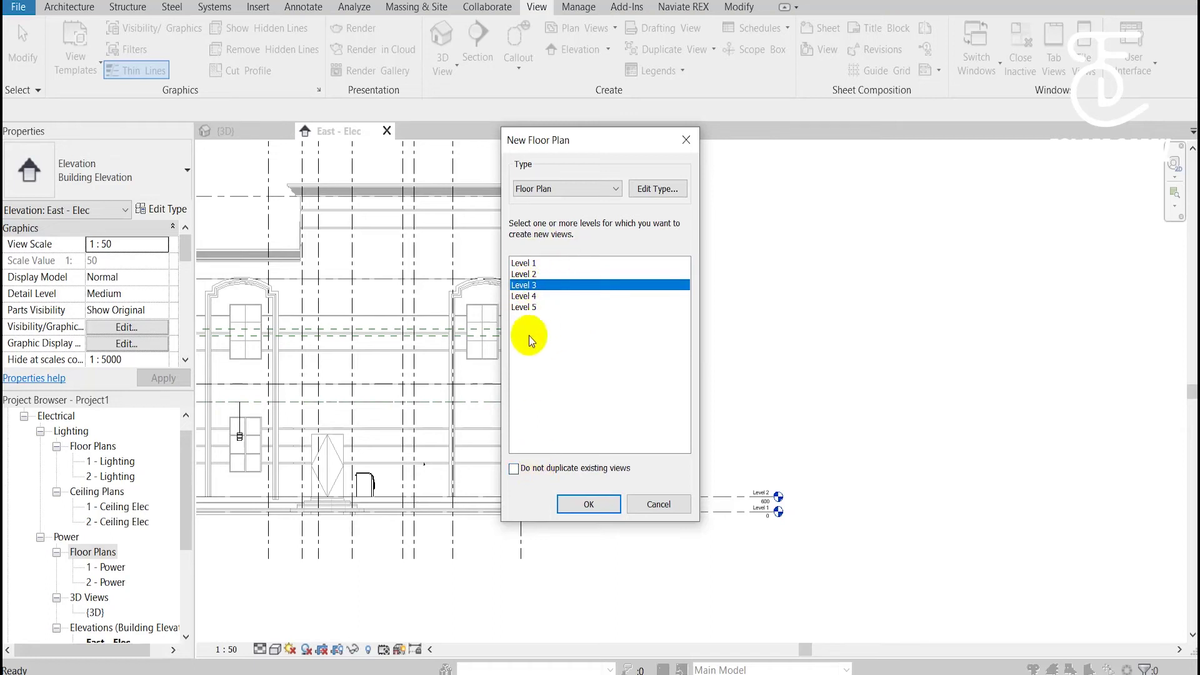
left_click(621, 471)
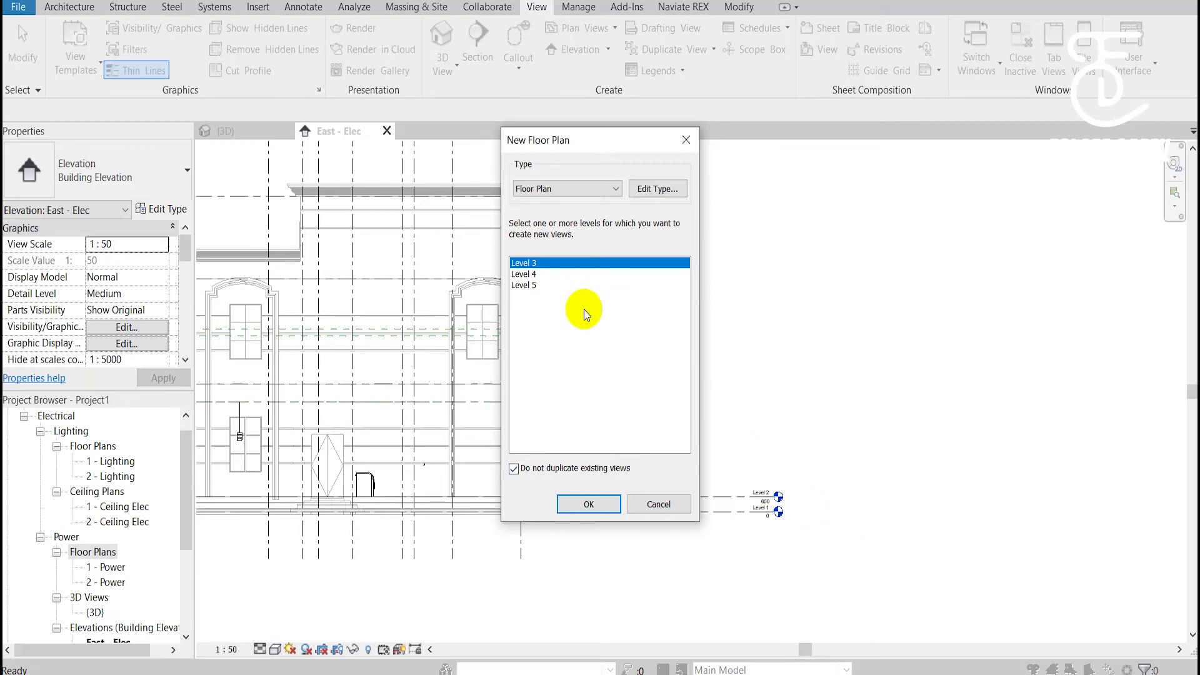
left_click(537, 286, "shift")
left_click(609, 511)
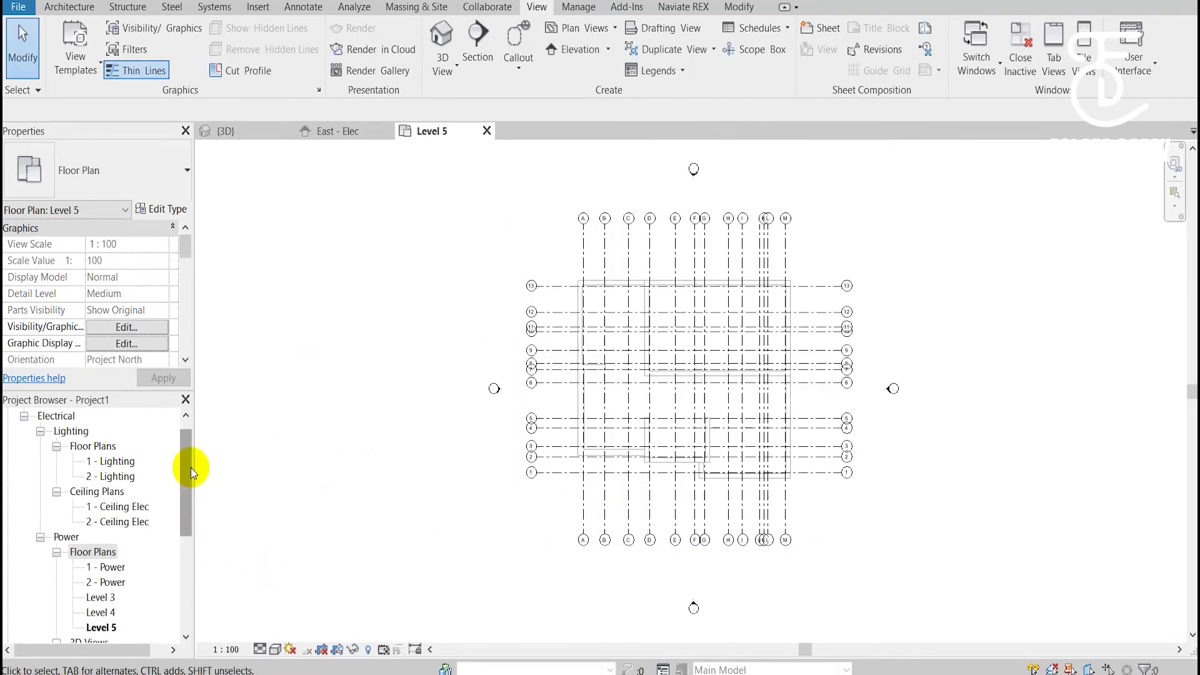
Select the Level 4 floor plan in the Project Browser.
left_click_drag(190, 468, 181, 502)
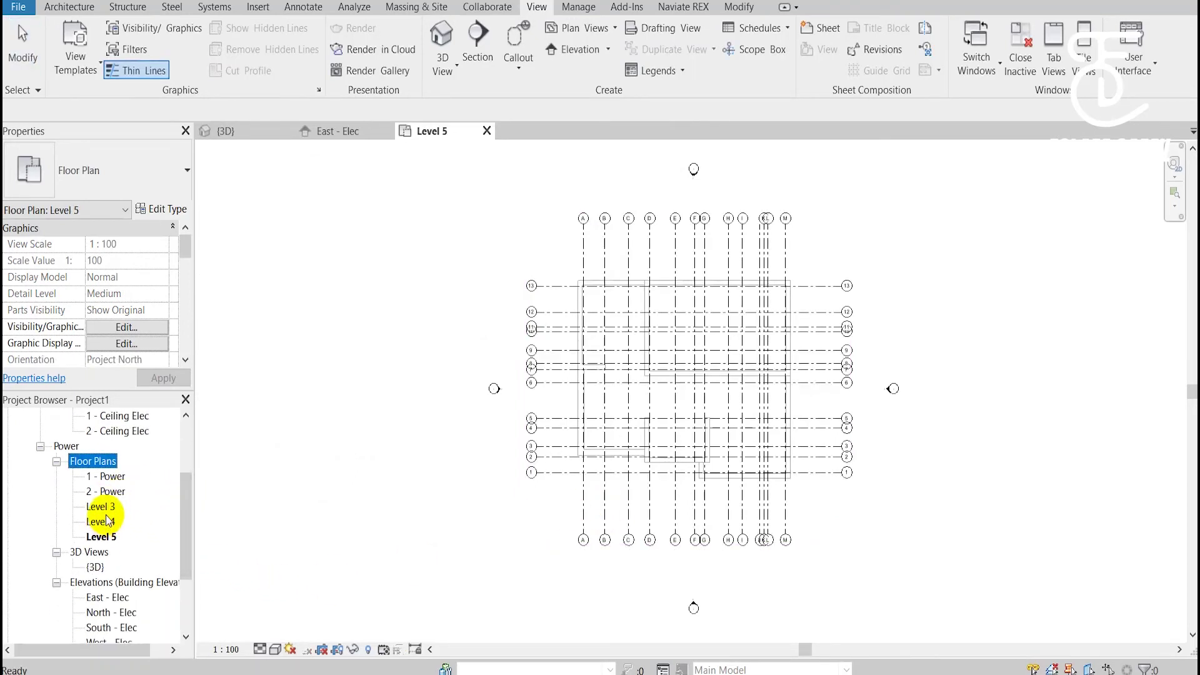
left_click(107, 520)
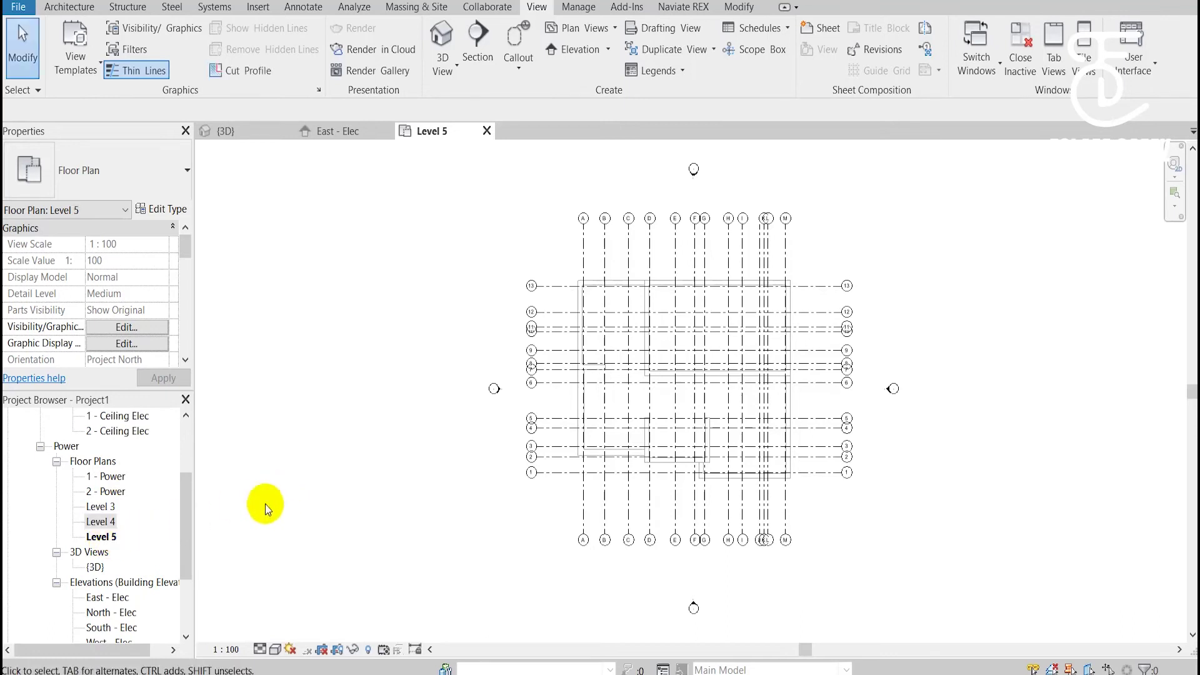
mouse_move(189, 488)
left_mouse_down()
mouse_move(190, 448)
mouse_move(133, 462)
left_mouse_up()
scroll(133, 462, "down", 1)
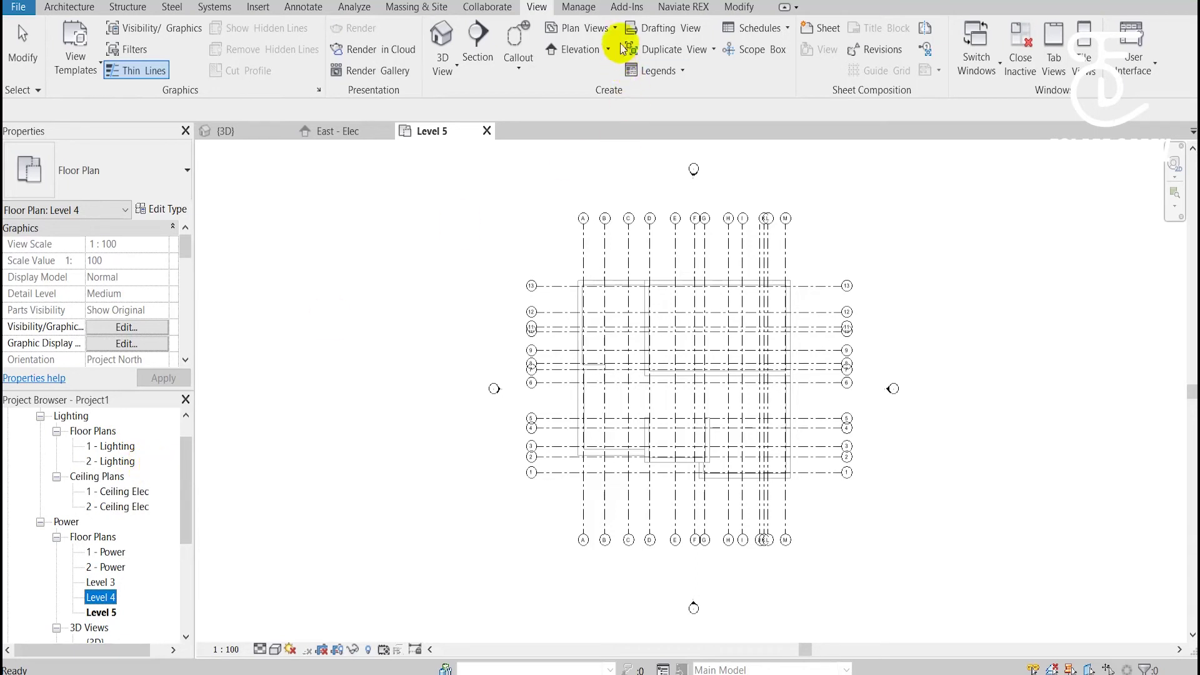
Create duplicate floor plans for Levels 3–5 with 'Do not duplicate existing views' unchecked.
left_click(576, 27)
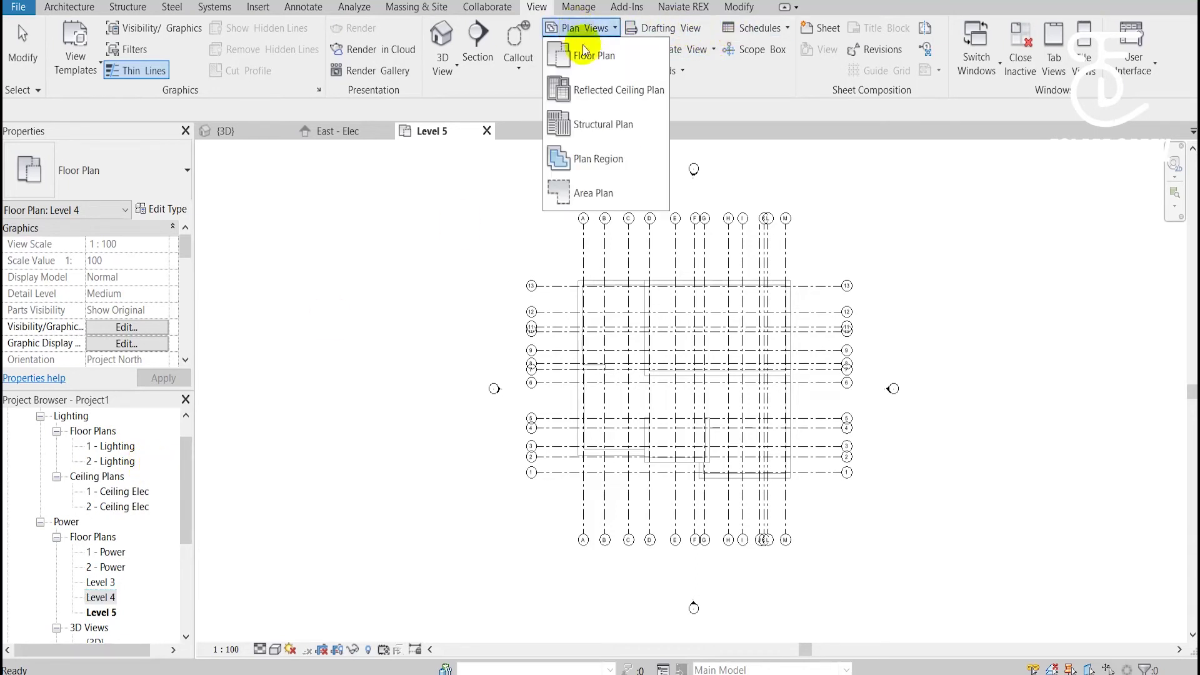
left_click(591, 63)
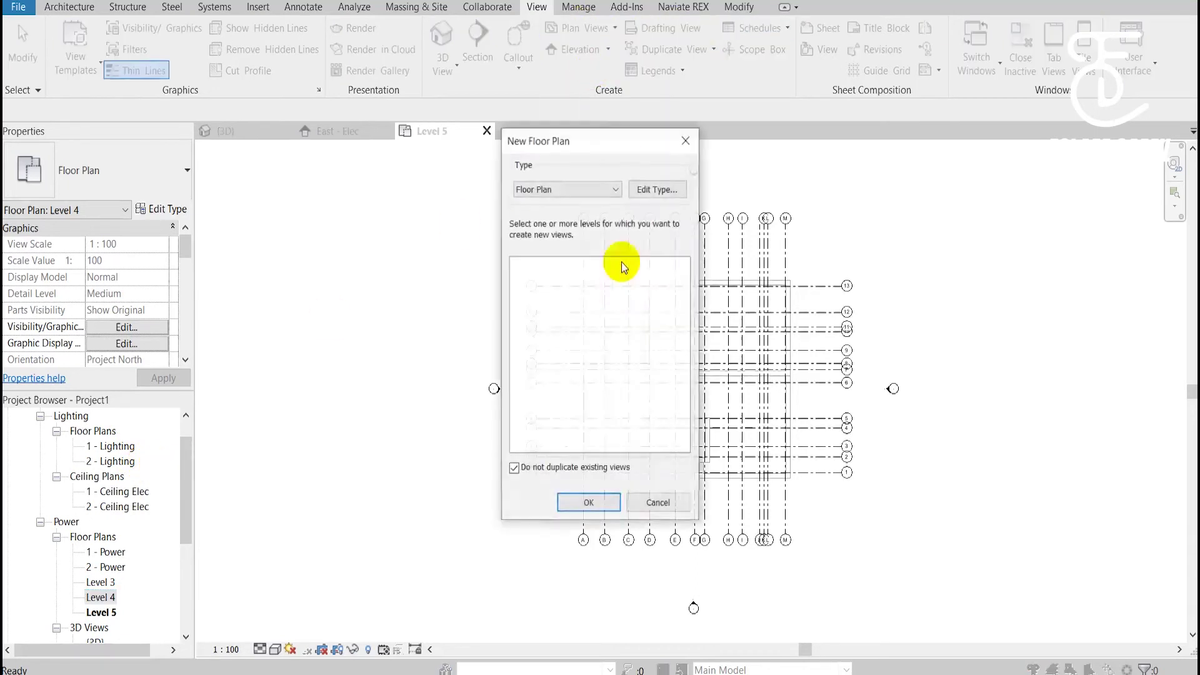
left_click(545, 470)
left_click(525, 285)
left_click(535, 305, "shift")
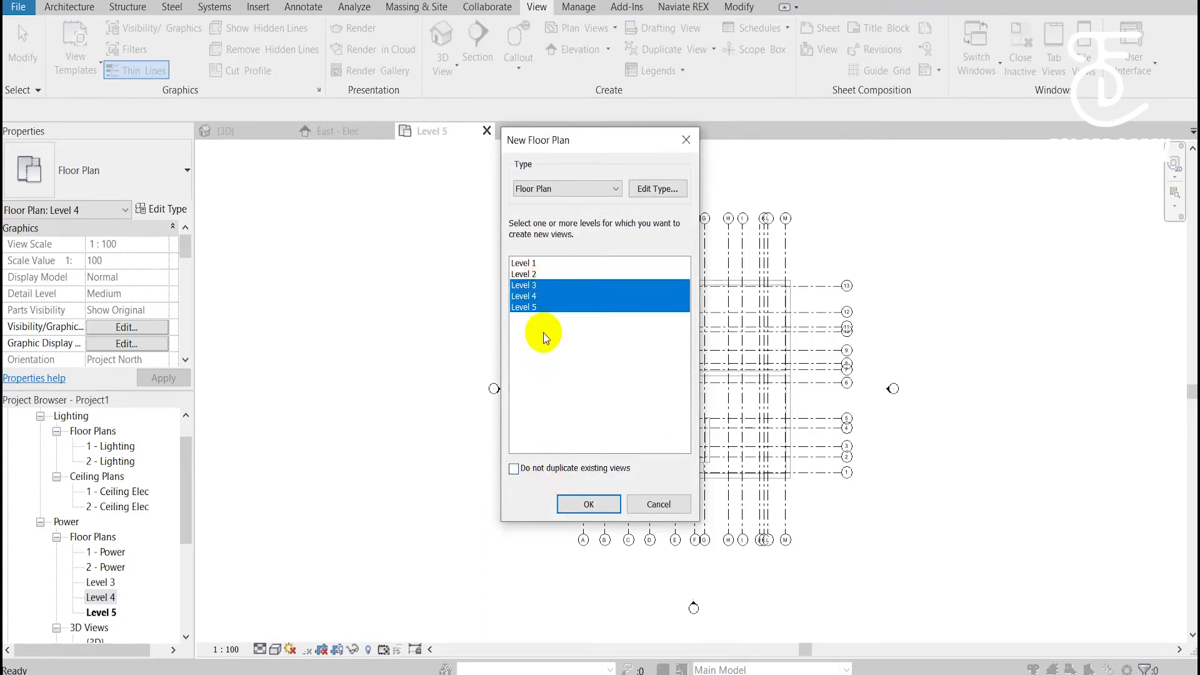
left_click(566, 507)
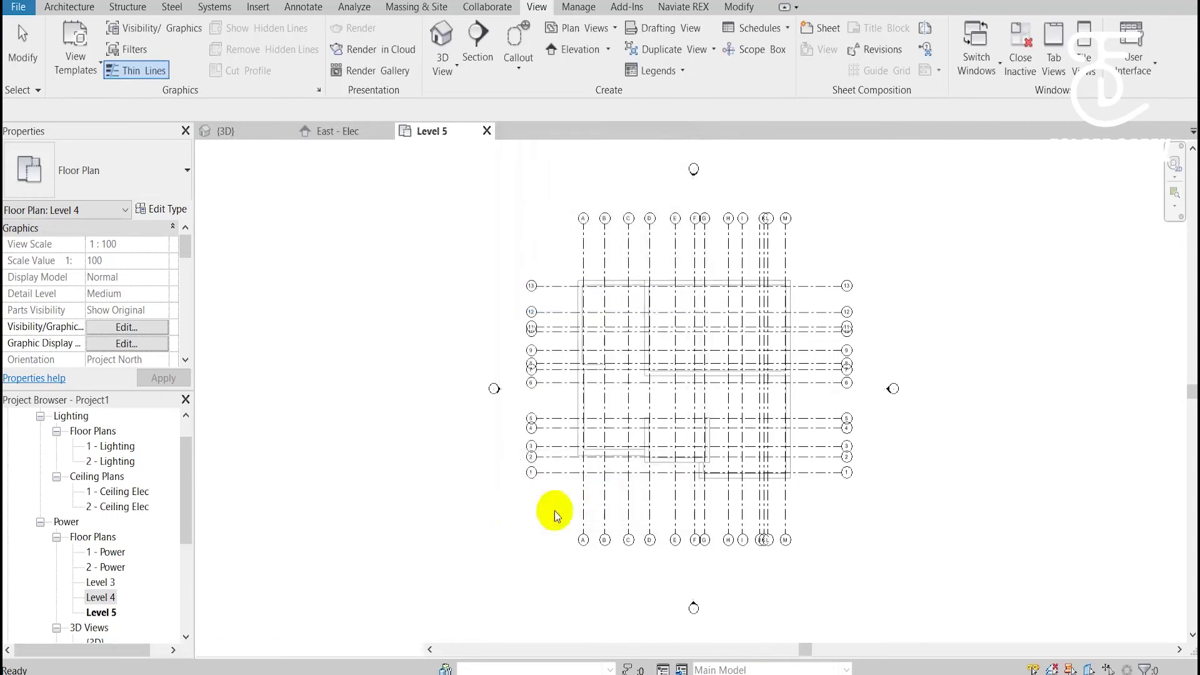
left_click_drag(182, 475, 177, 505)
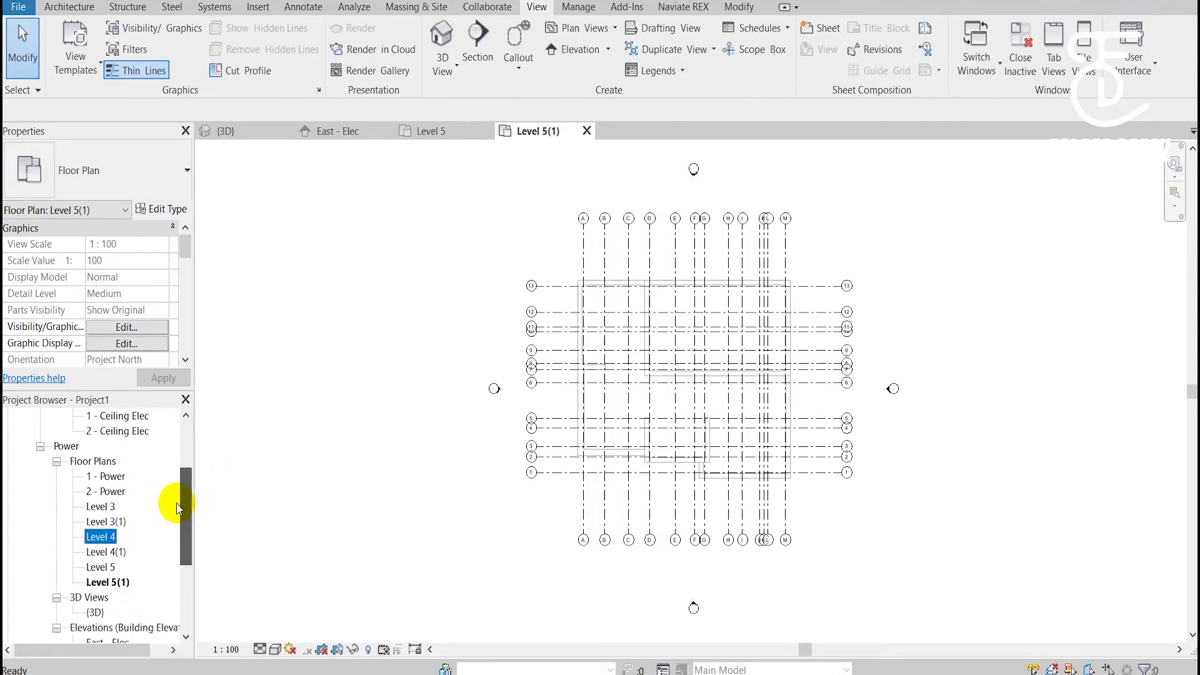
left_click(101, 536)
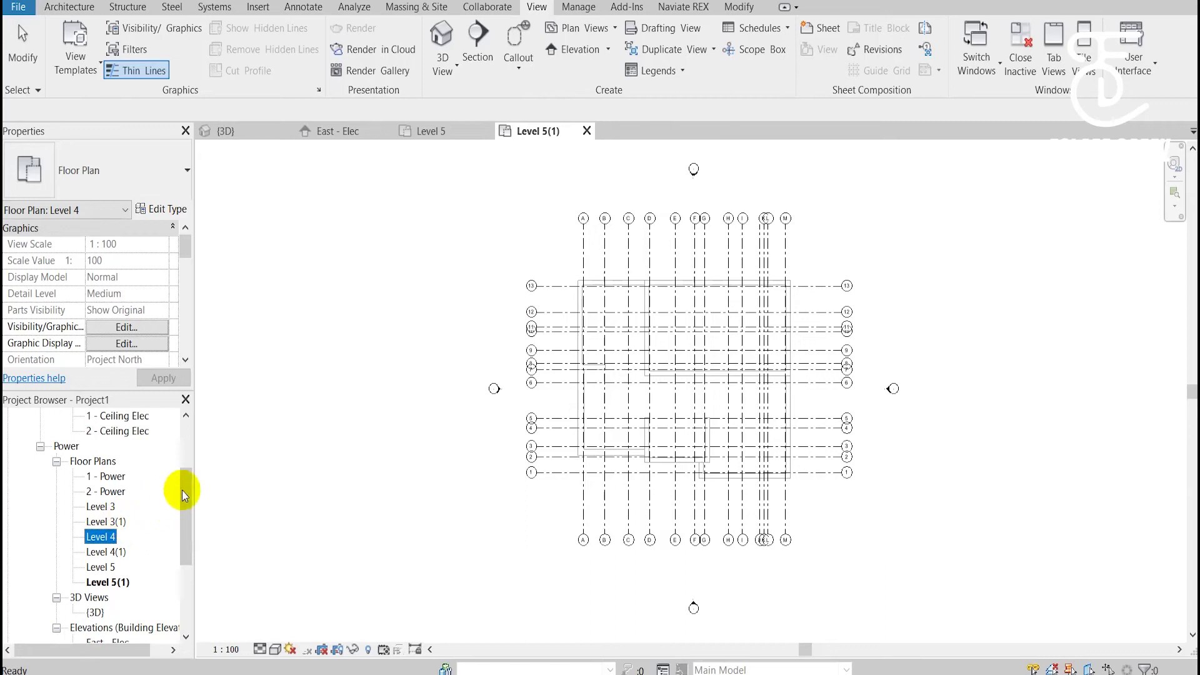
left_click(116, 523)
left_click_drag(183, 485, 185, 440)
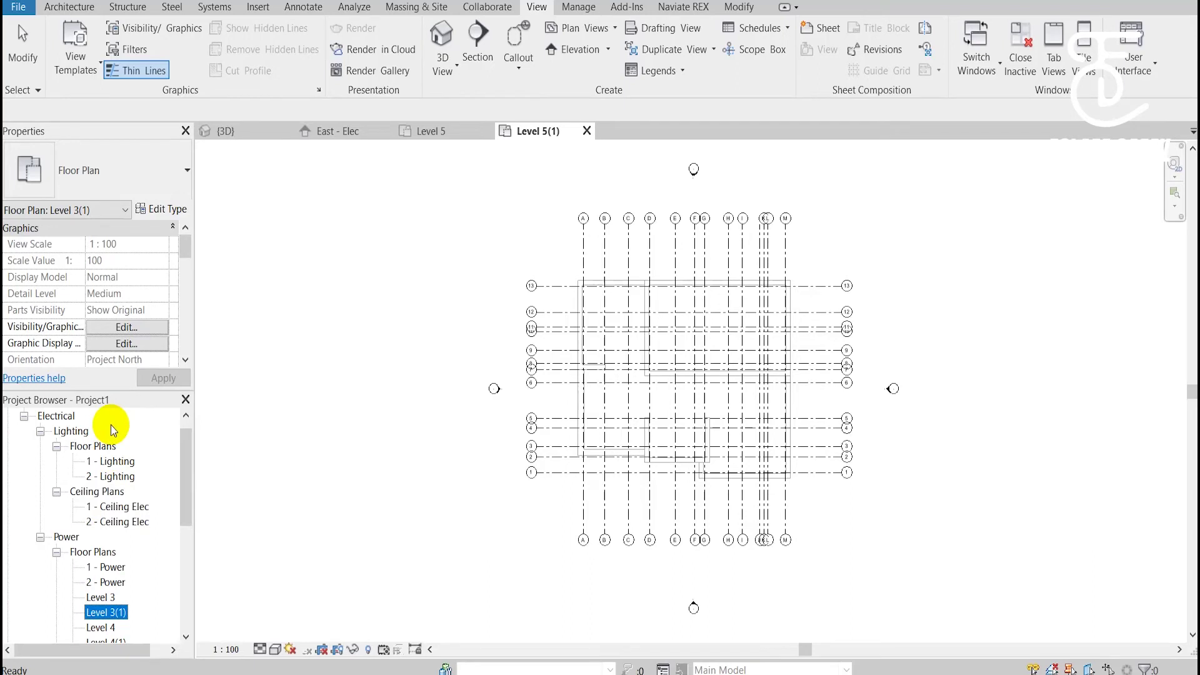
scroll(133, 503, "down", 1)
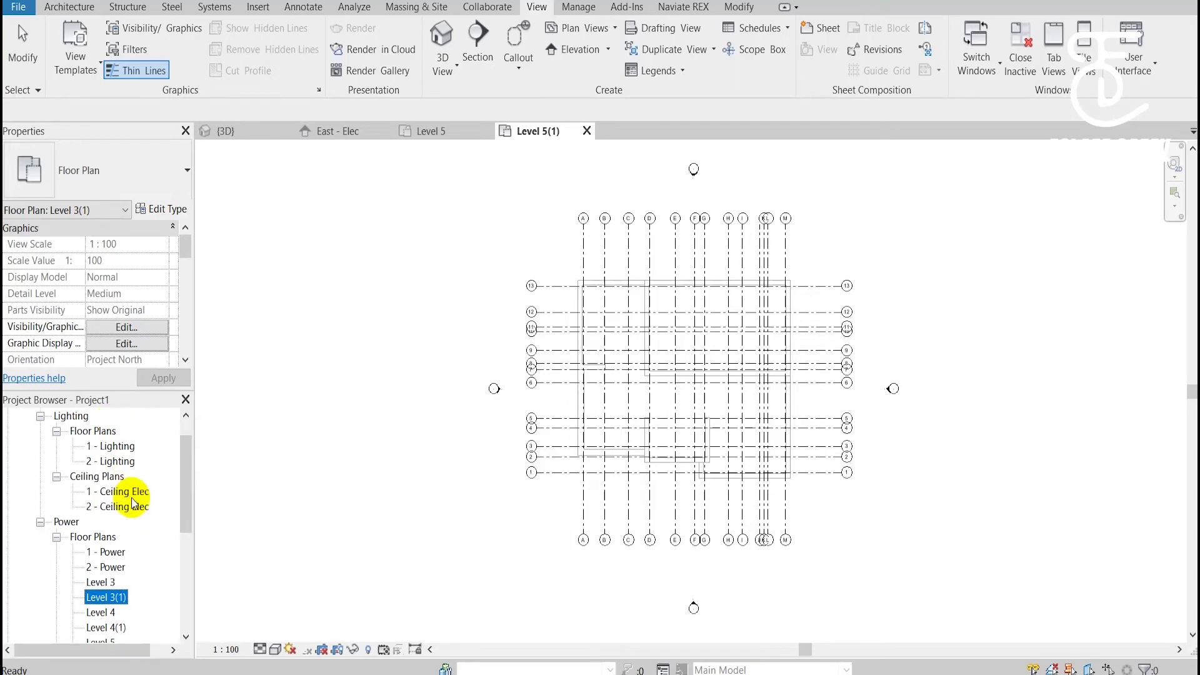
left_click_drag(185, 243, 186, 270)
left_click(115, 598)
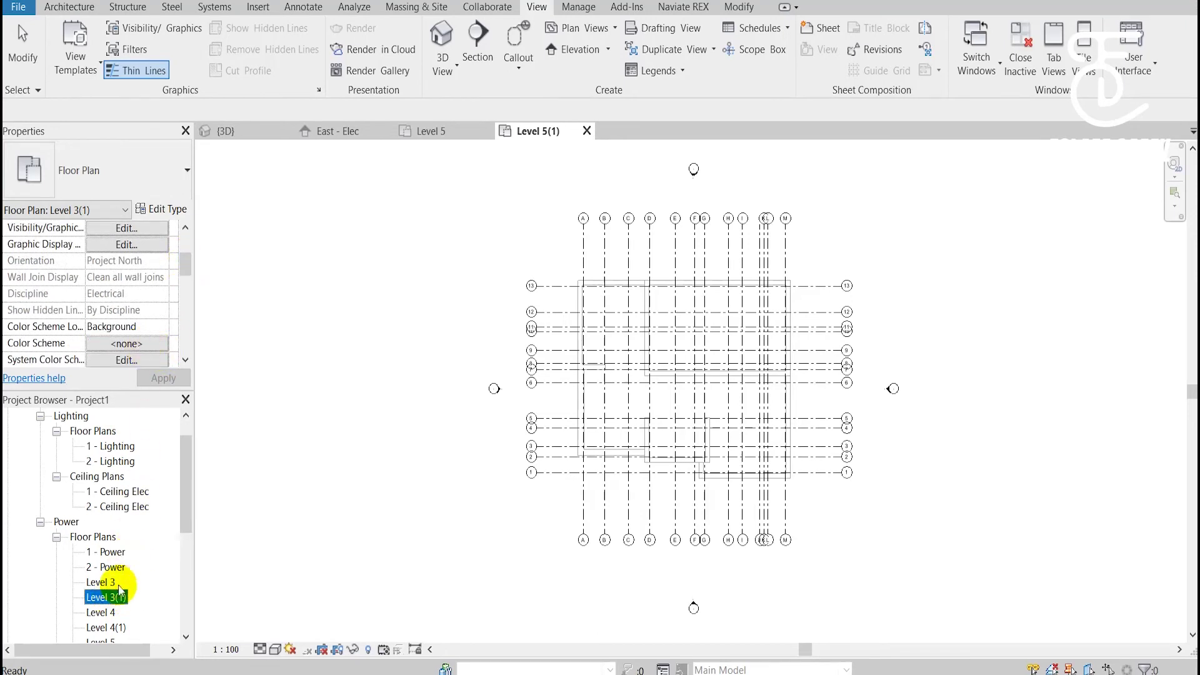
double_click(116, 597)
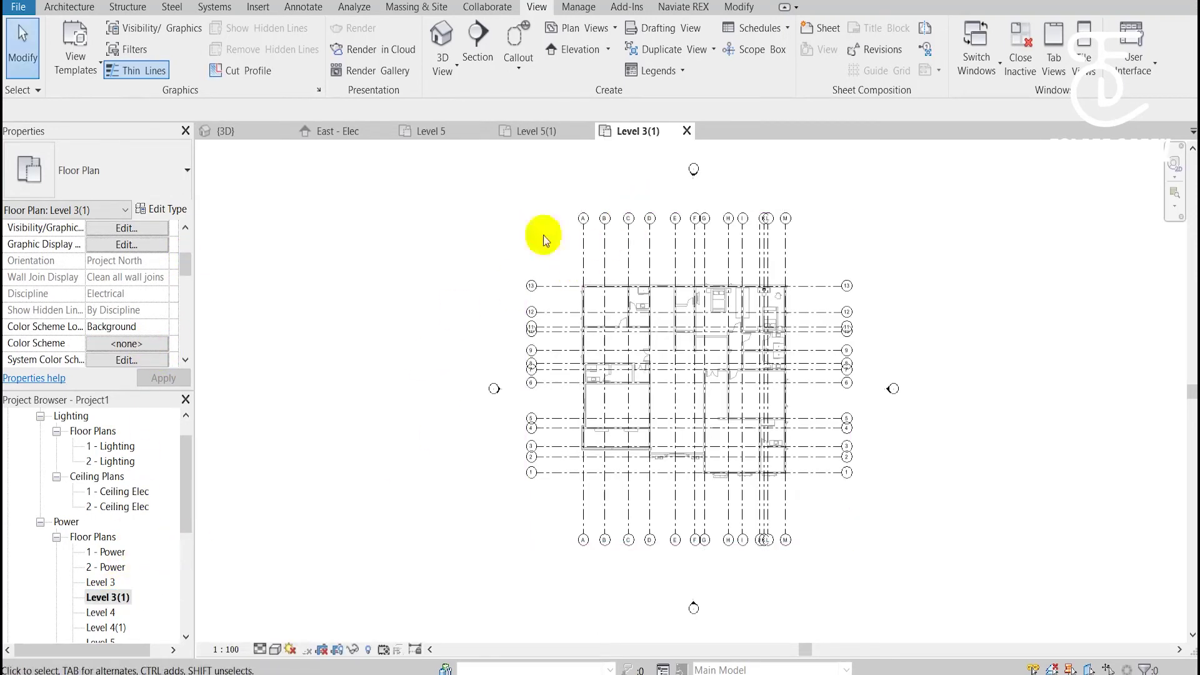
scroll(93, 322, "down", 3)
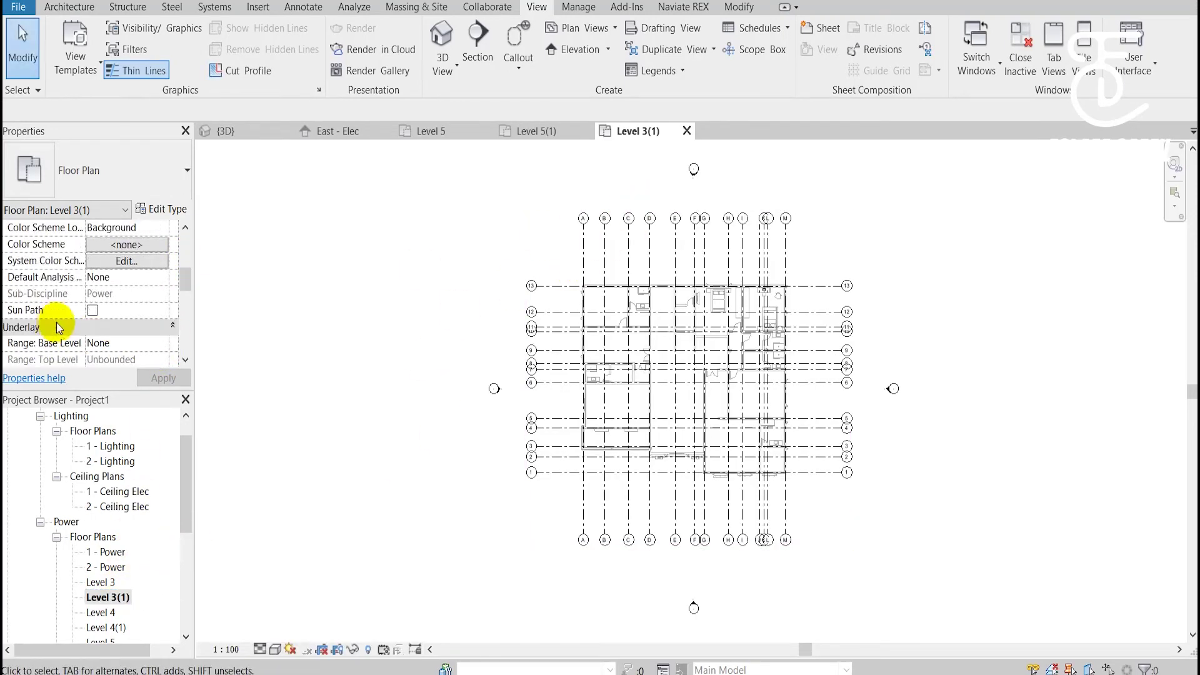
left_click(686, 132)
left_click_drag(186, 283, 182, 334)
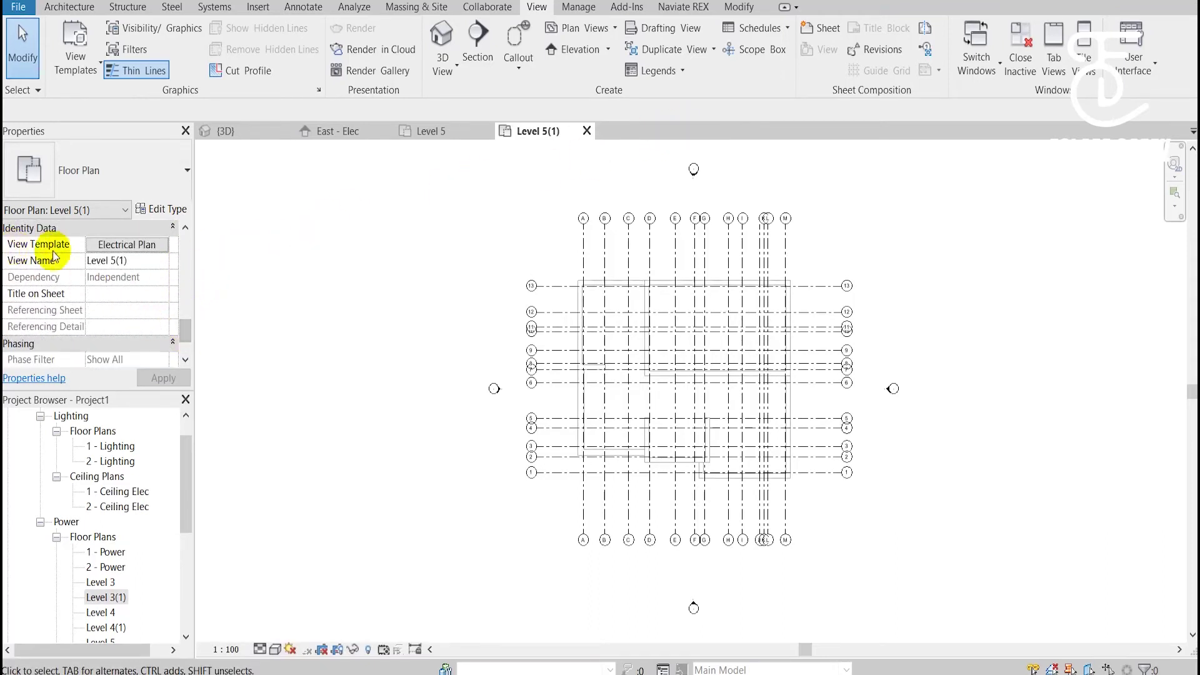
Review Level 5(1)'s Electrical Plan template settings, then reopen its view template assignment.
left_click(140, 250)
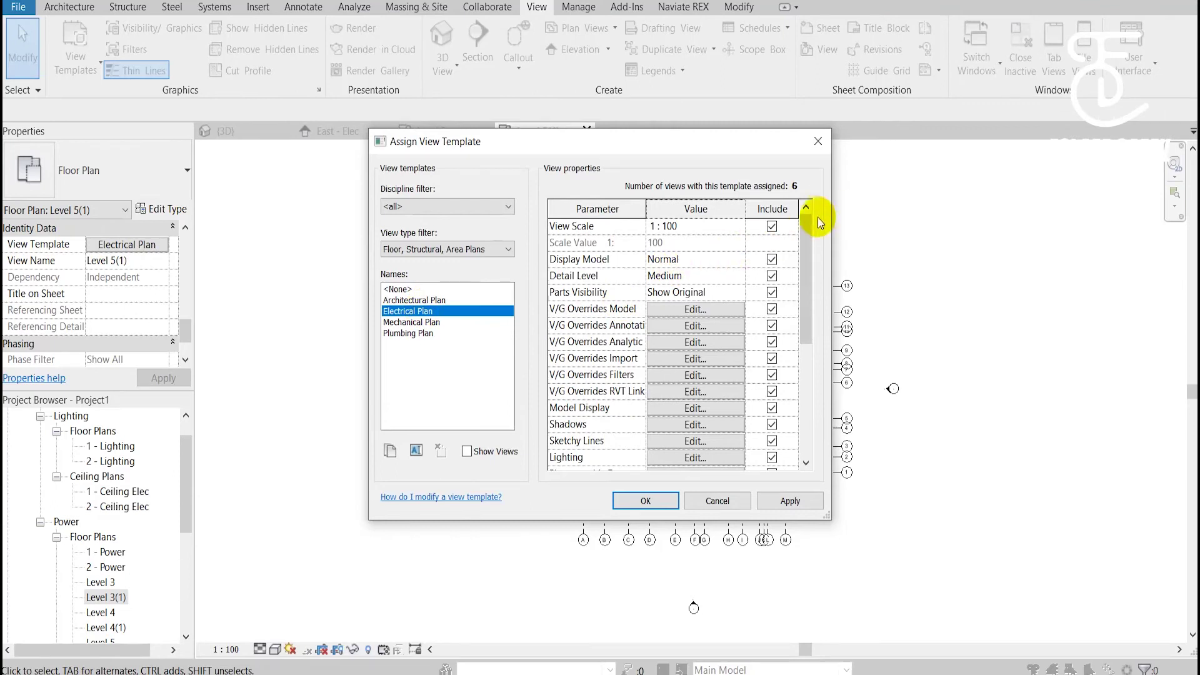
left_click_drag(810, 228, 811, 376)
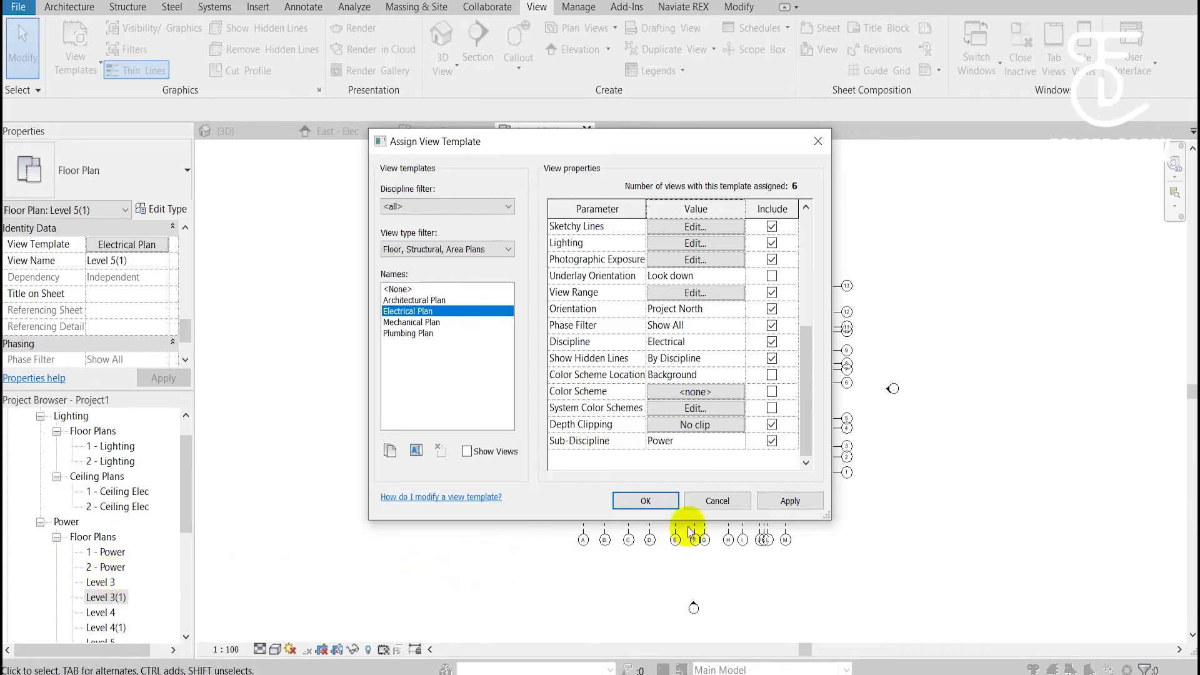
left_click(646, 501)
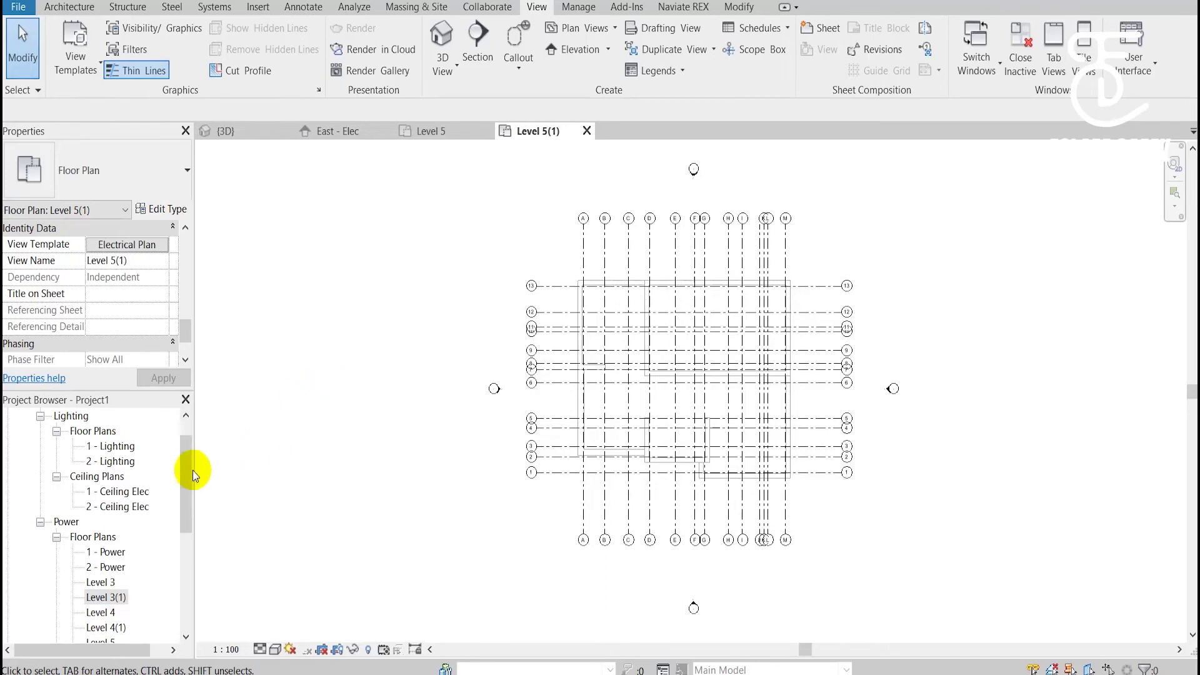
left_click(145, 245)
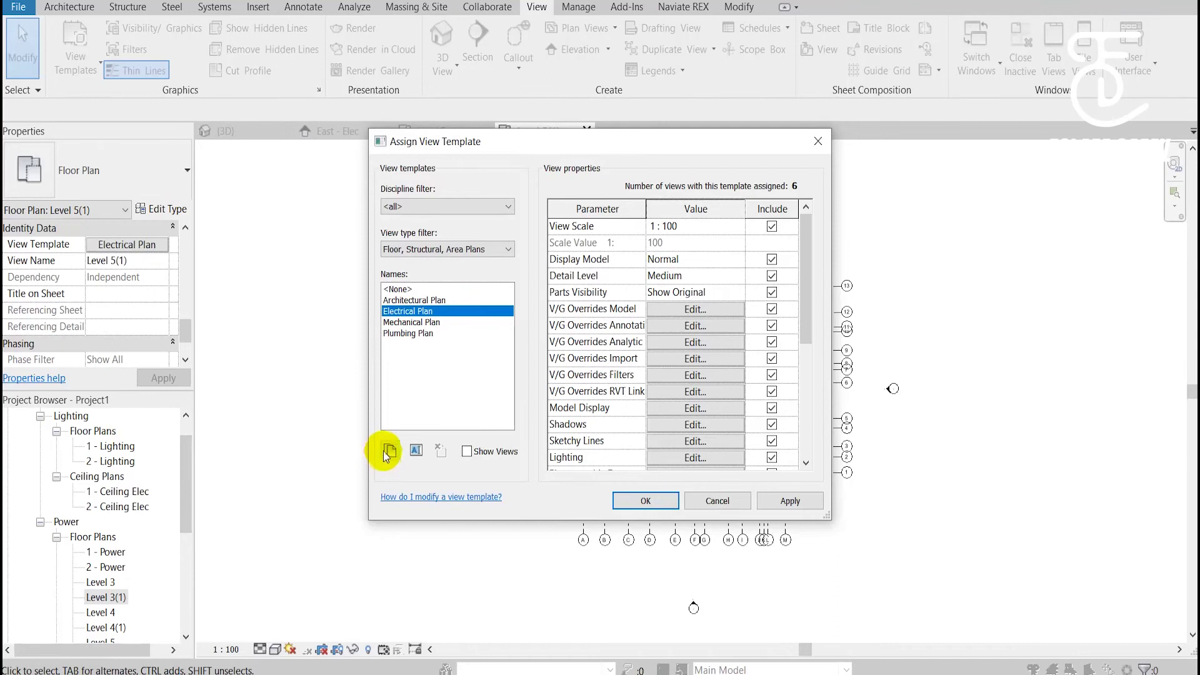
Duplicate Electrical Plan as 'Electric Plan(Lighting)' with Lighting sub-discipline and apply it to Level 5(1).
left_click(389, 451)
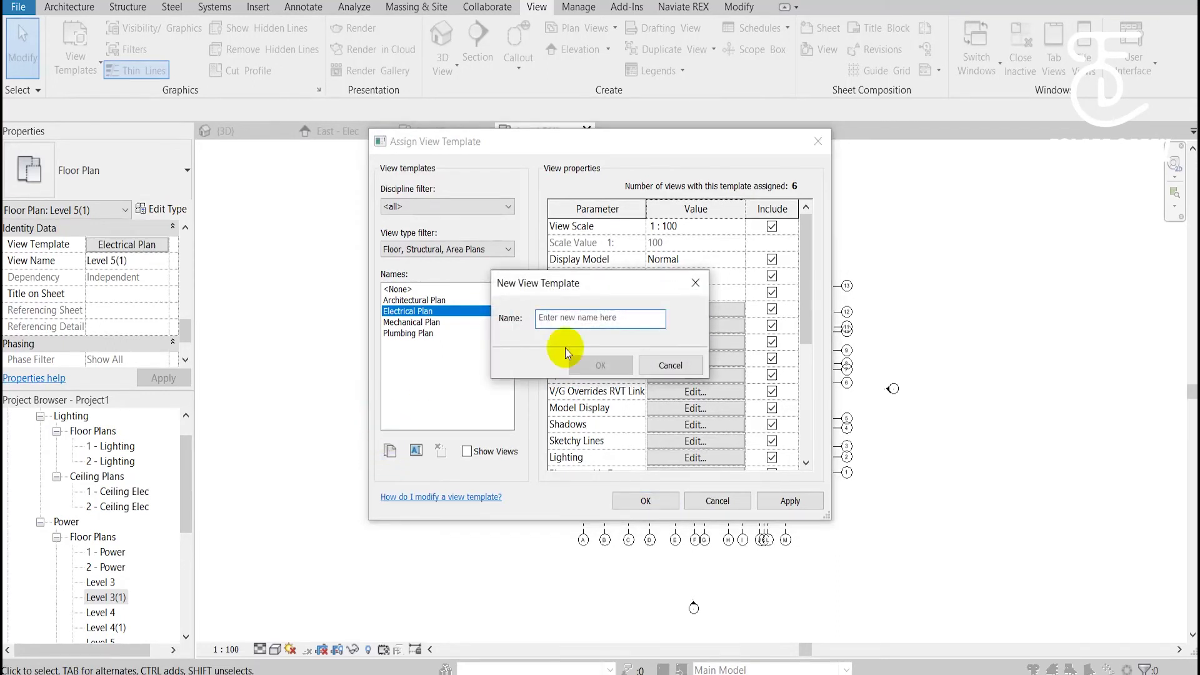
type("Electric Plan(Lighting")
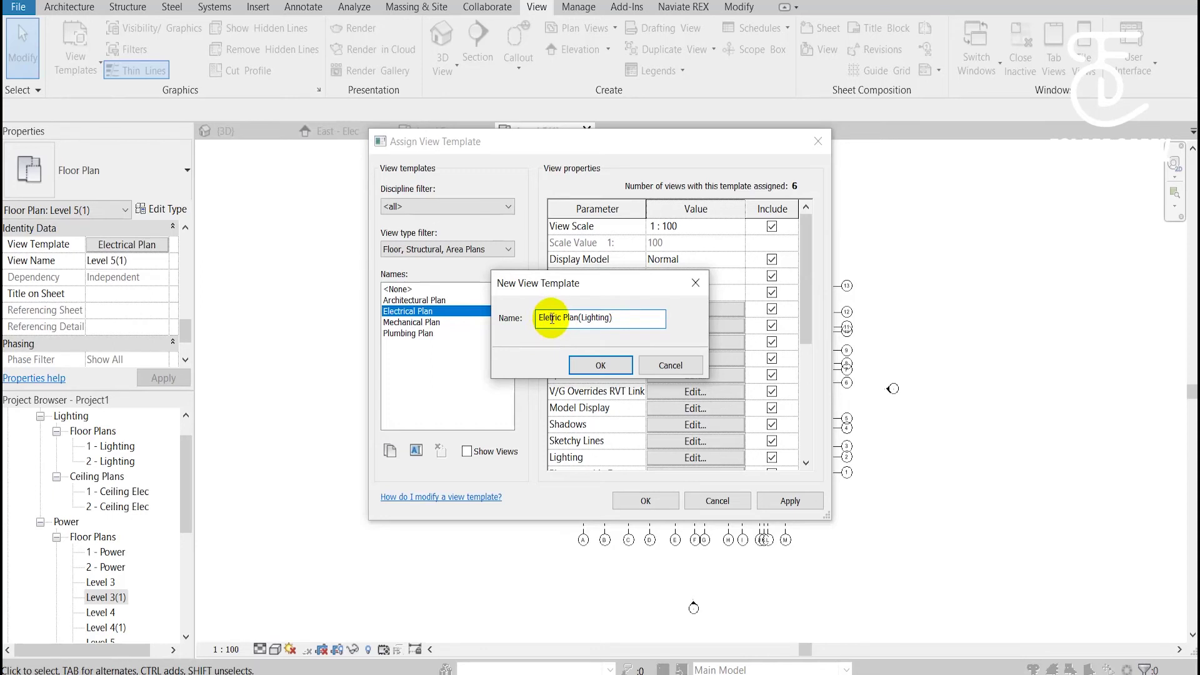
type("c")
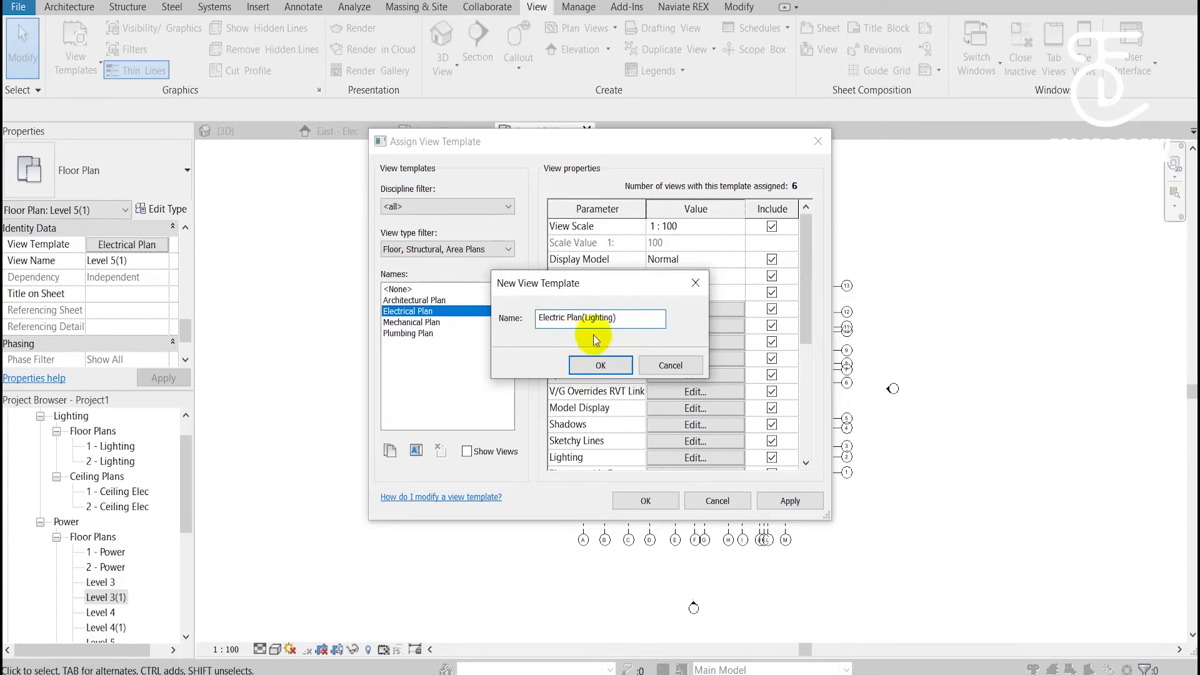
left_click(597, 368)
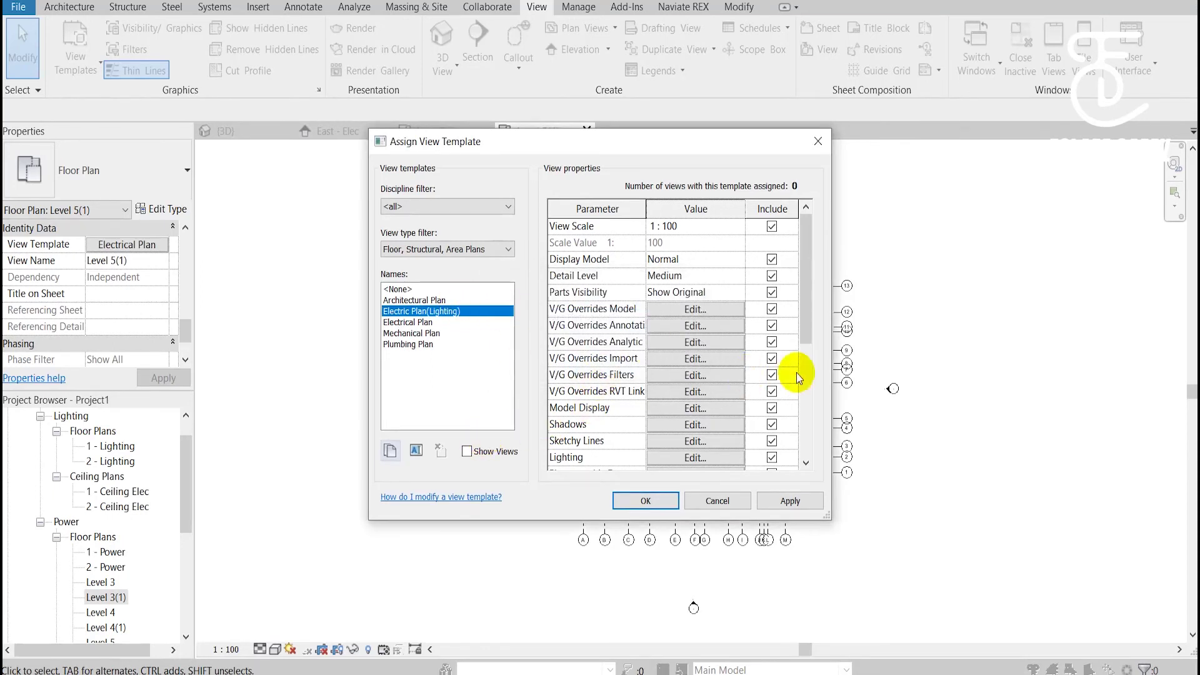
scroll(796, 373, "down", 3)
scroll(796, 373, "down", 2)
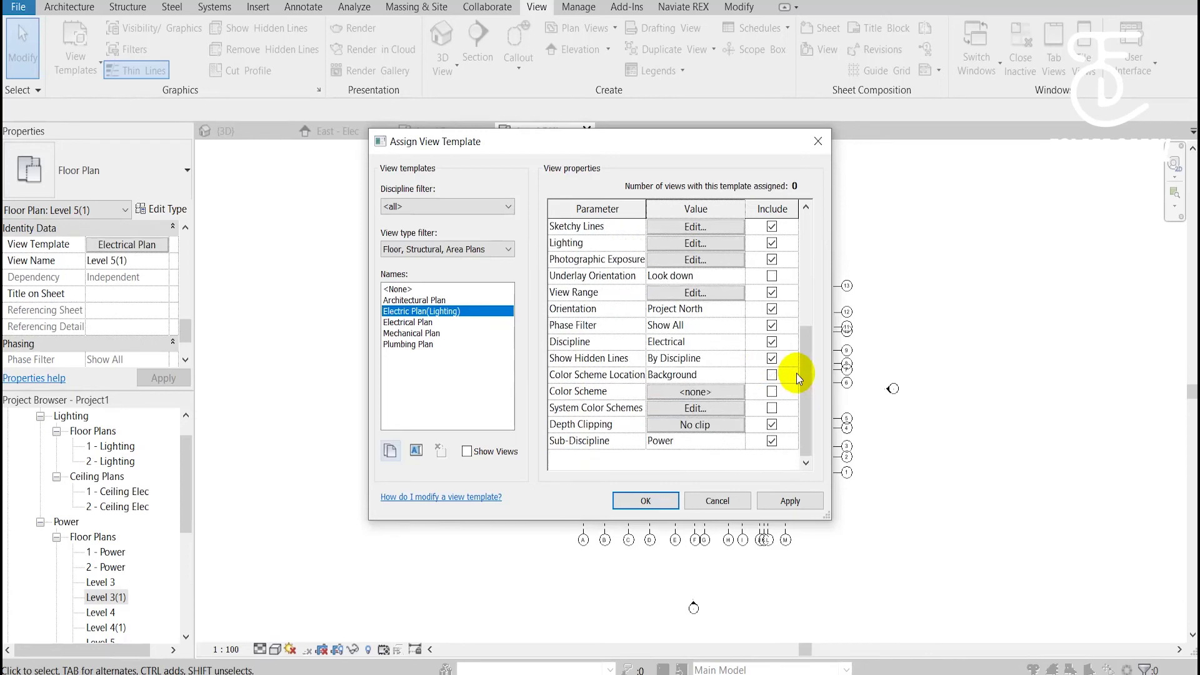
left_click(742, 441)
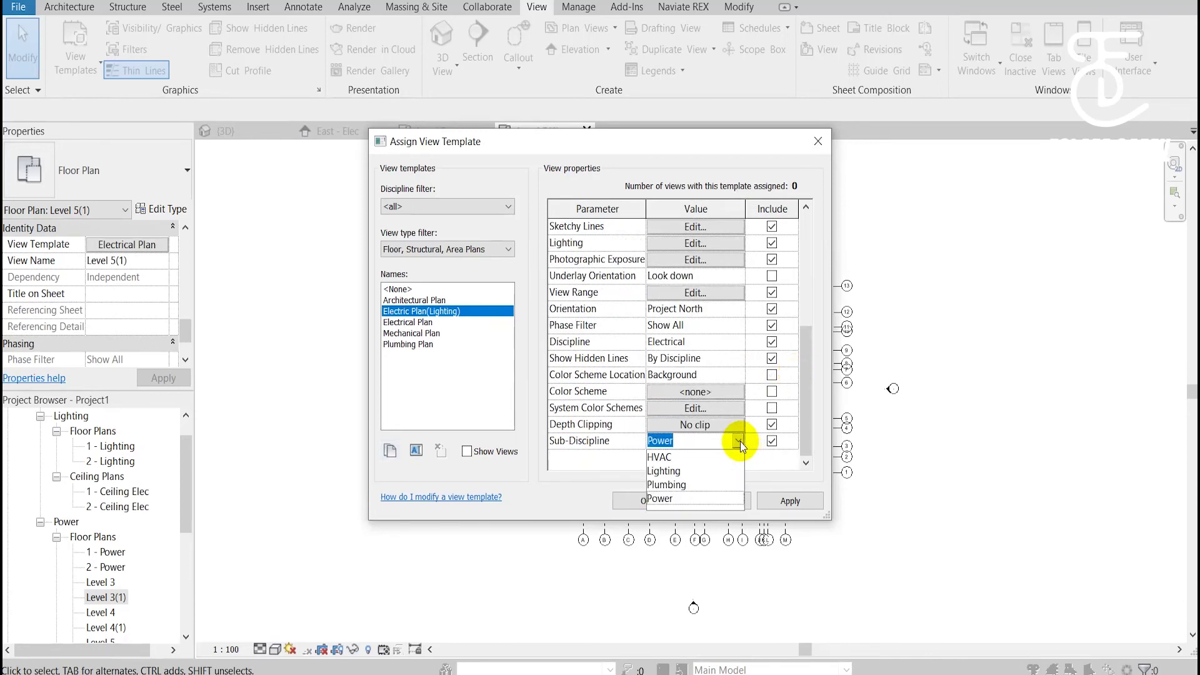
left_click(681, 471)
left_click(650, 497)
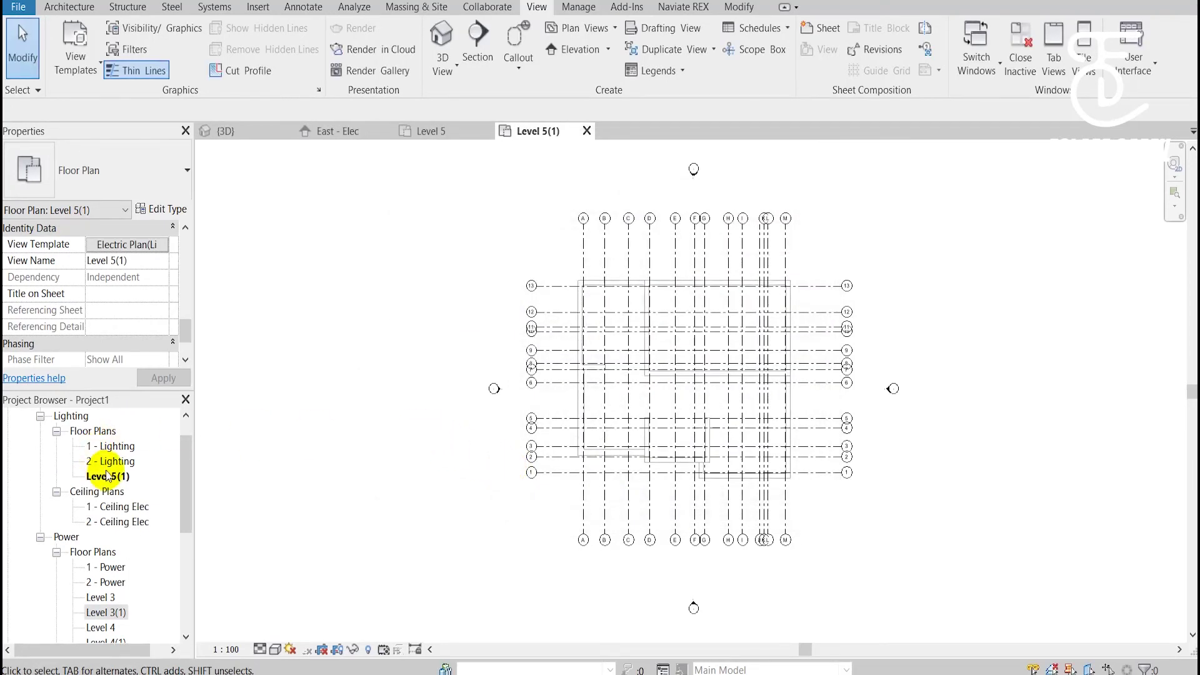
Assign the Electric Plan(Lighting) template to the Level 4(1) plan.
left_click_drag(192, 449, 189, 427)
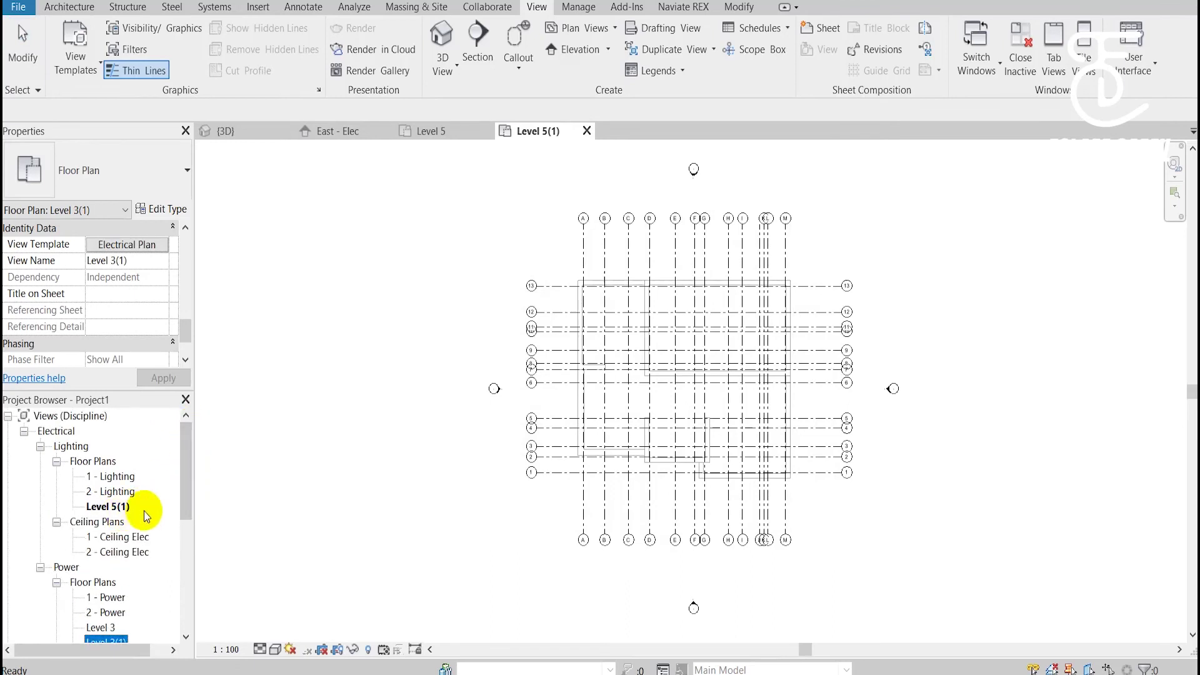
scroll(144, 512, "down", 2)
scroll(148, 516, "down", 1)
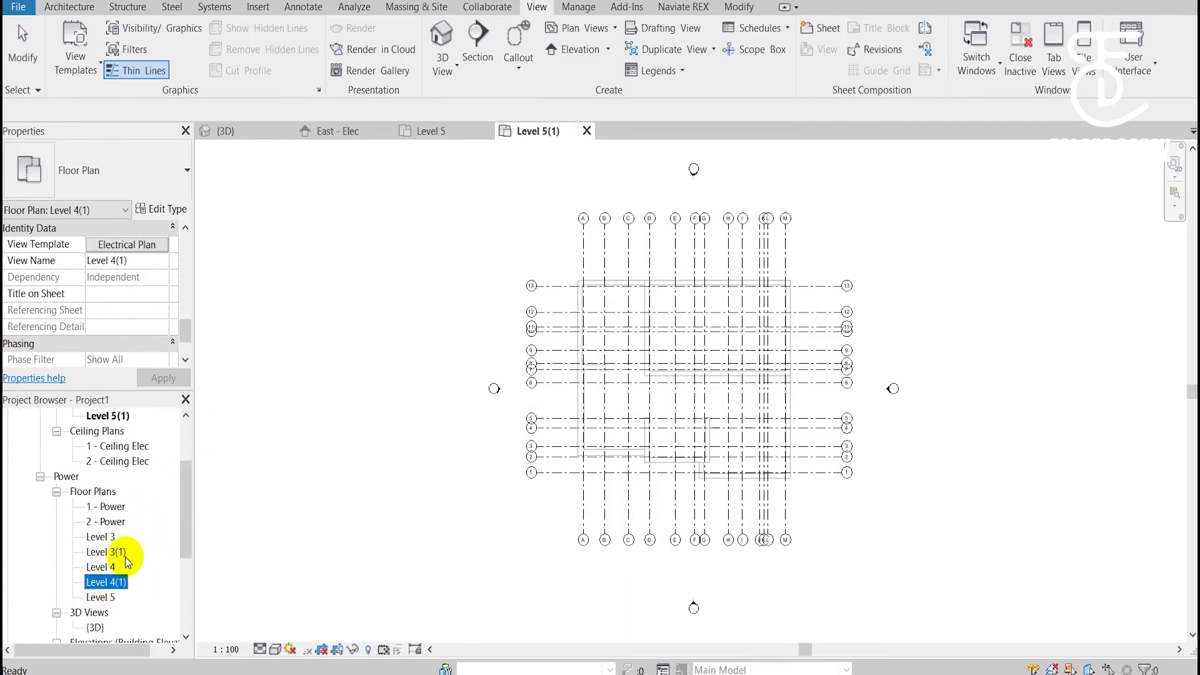
left_click(118, 582, "ctrl")
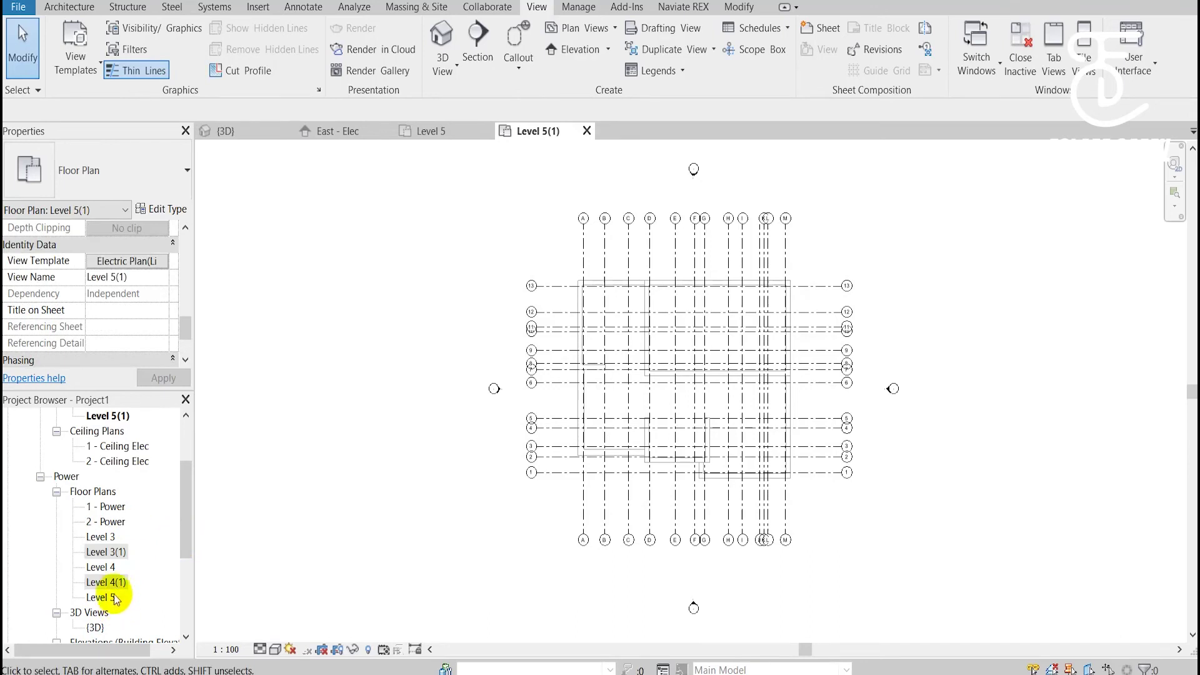
left_click(108, 582)
left_click(131, 261)
left_click(421, 311)
left_click(643, 499)
Assign the Electric Plan(Lighting) template to the Level 3(1) plan.
left_click(125, 551)
left_click(127, 261)
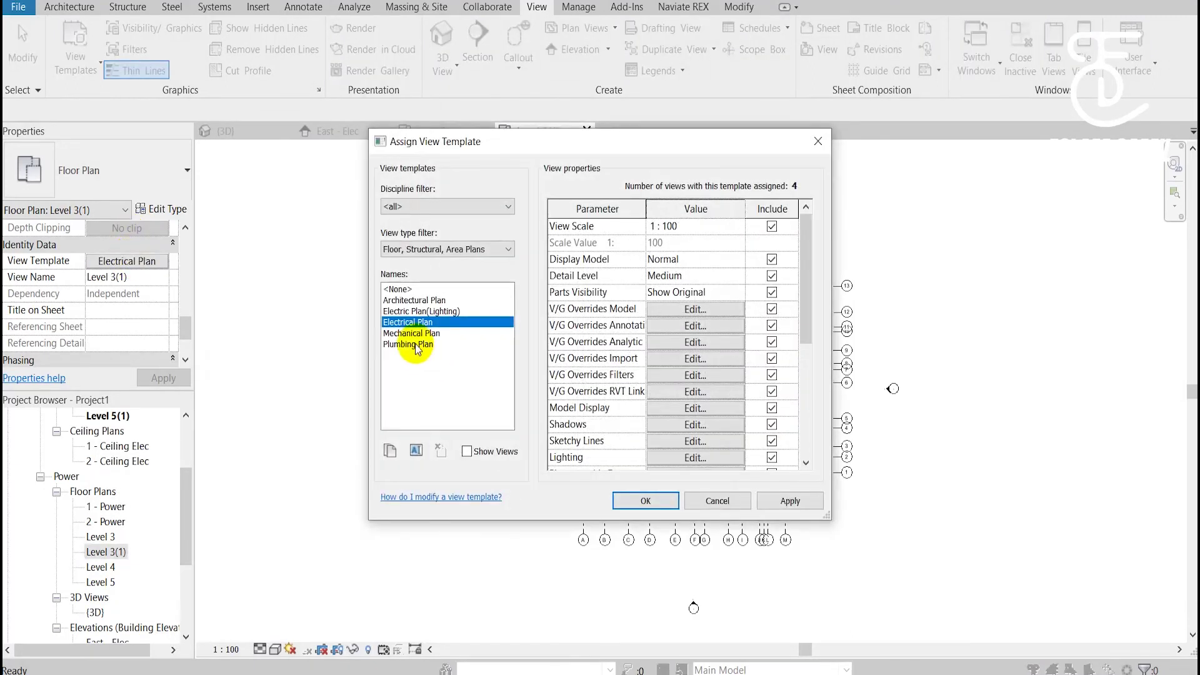
left_click(422, 311)
left_click(614, 505)
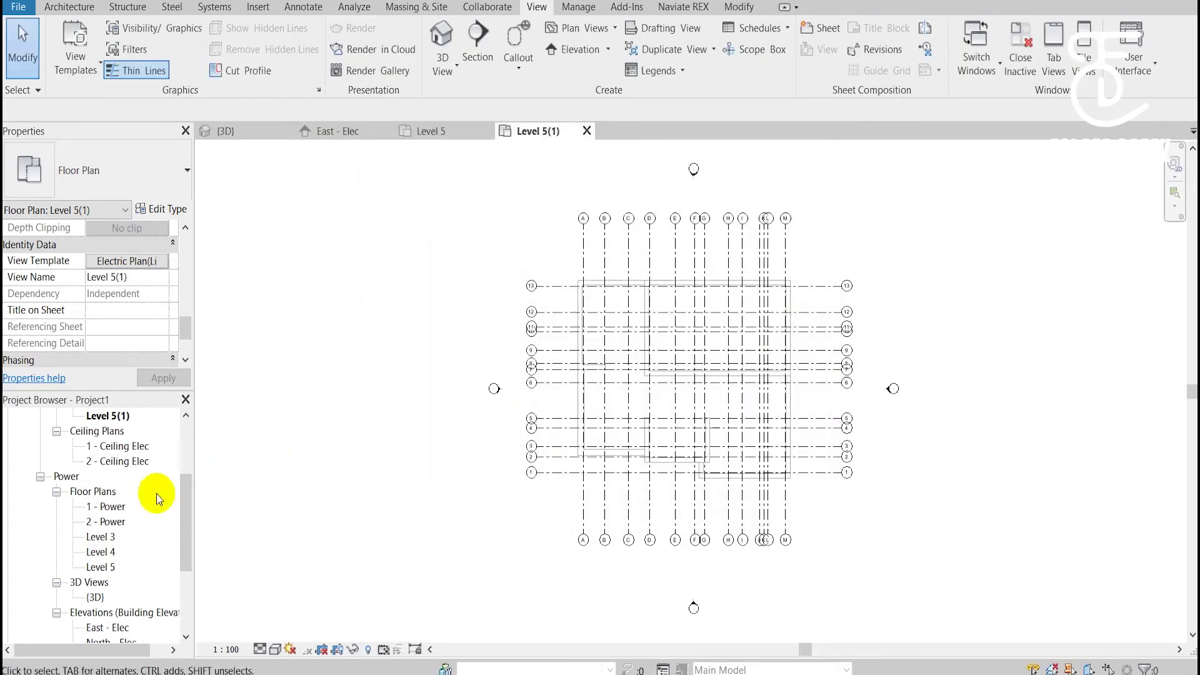
left_click_drag(190, 475, 192, 426)
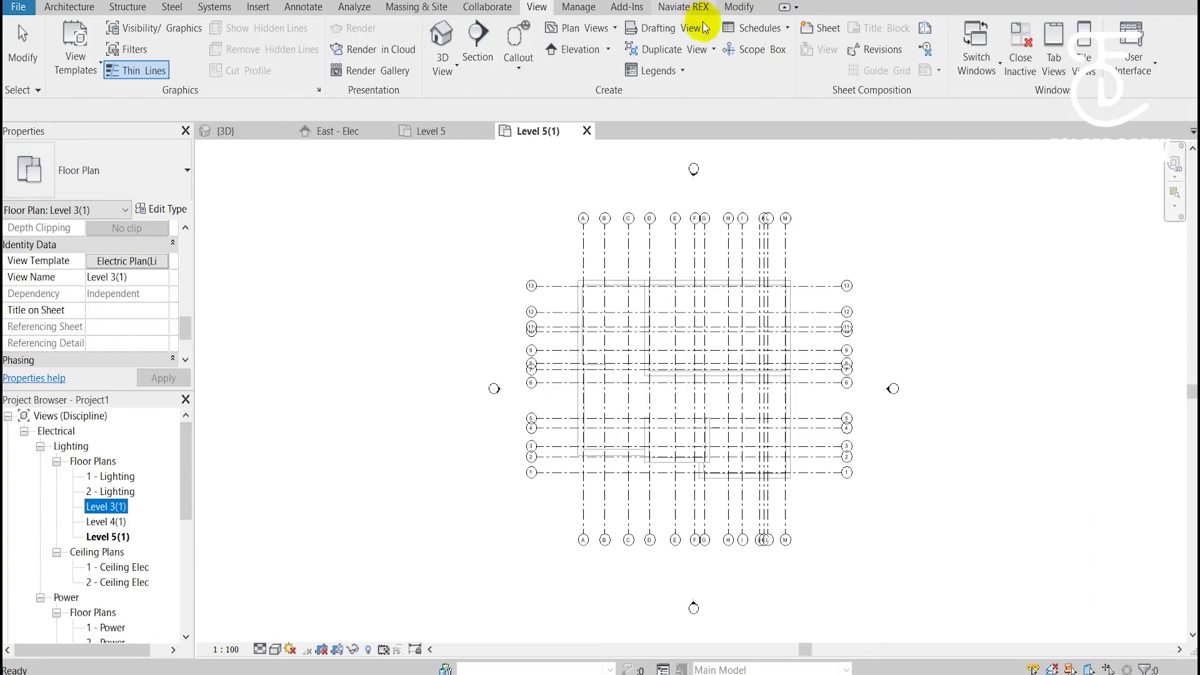
Create reflected ceiling plans for Levels 3 through 5.
left_click(612, 28)
left_click(621, 94)
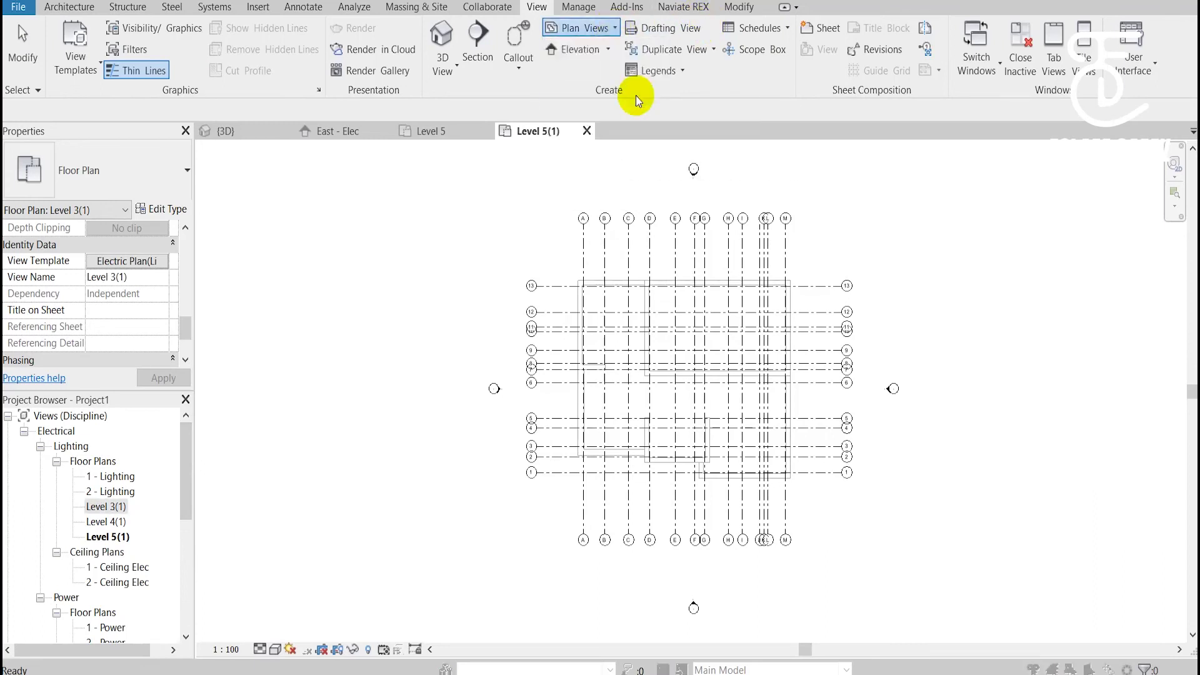
left_click(537, 282, "shift")
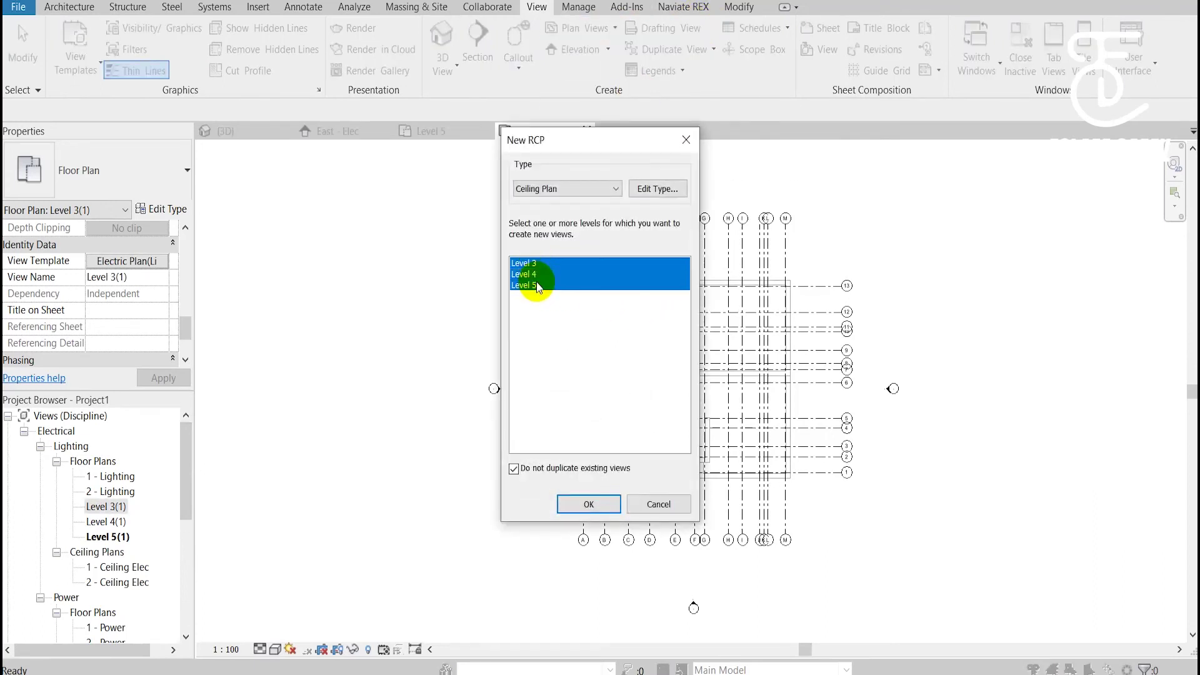
left_click(589, 503)
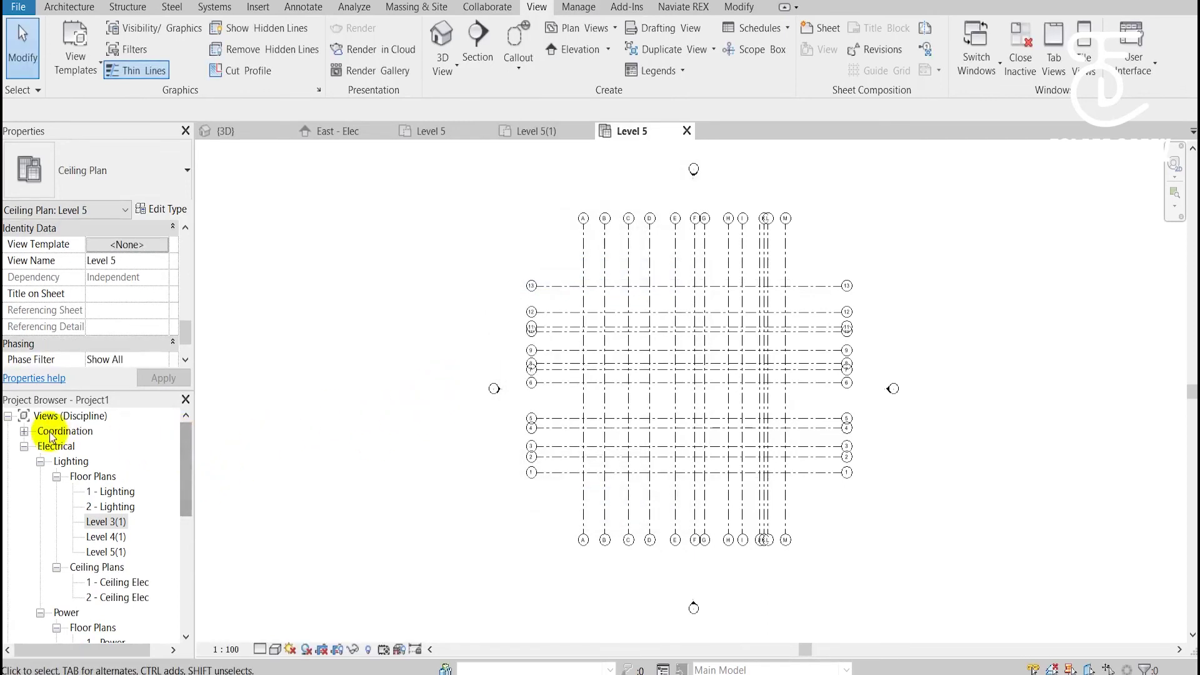
Expand Coordination > ??? > Ceiling Plans and select the Level 3 ceiling plan.
left_click(24, 431)
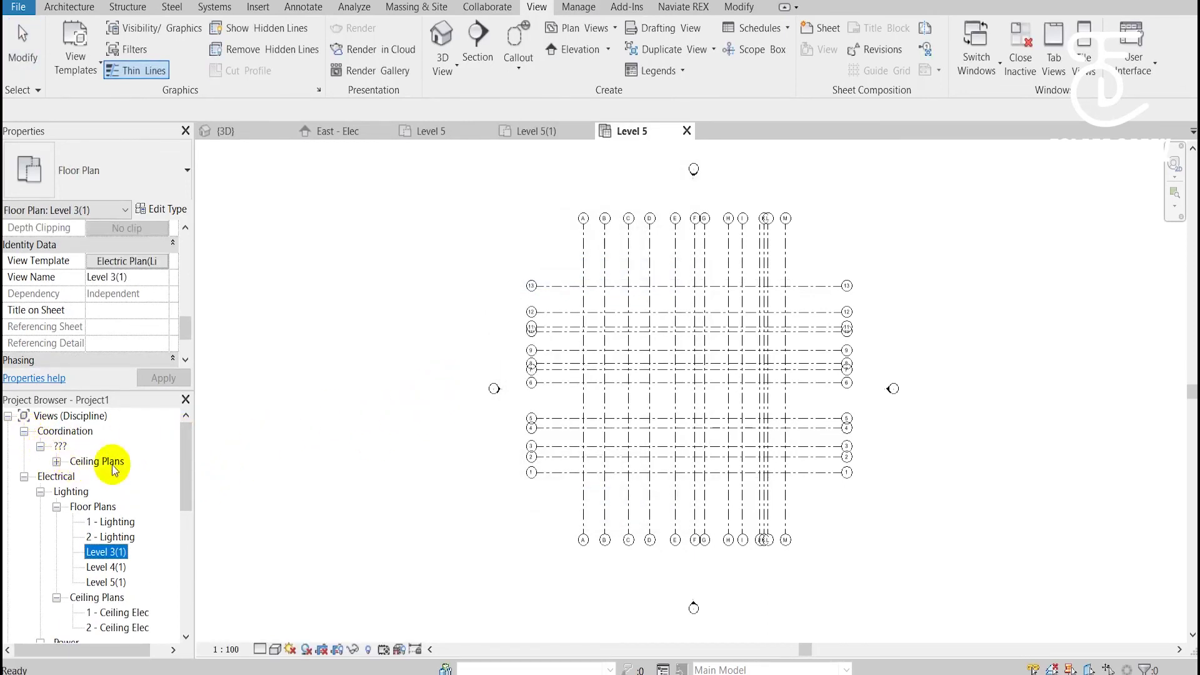
left_click(106, 462)
left_click(57, 462)
left_click(102, 462)
Assign the Electrical Ceiling template, sub-discipline Lighting, to the Level 3 ceiling plan.
scroll(182, 327, "up", 1)
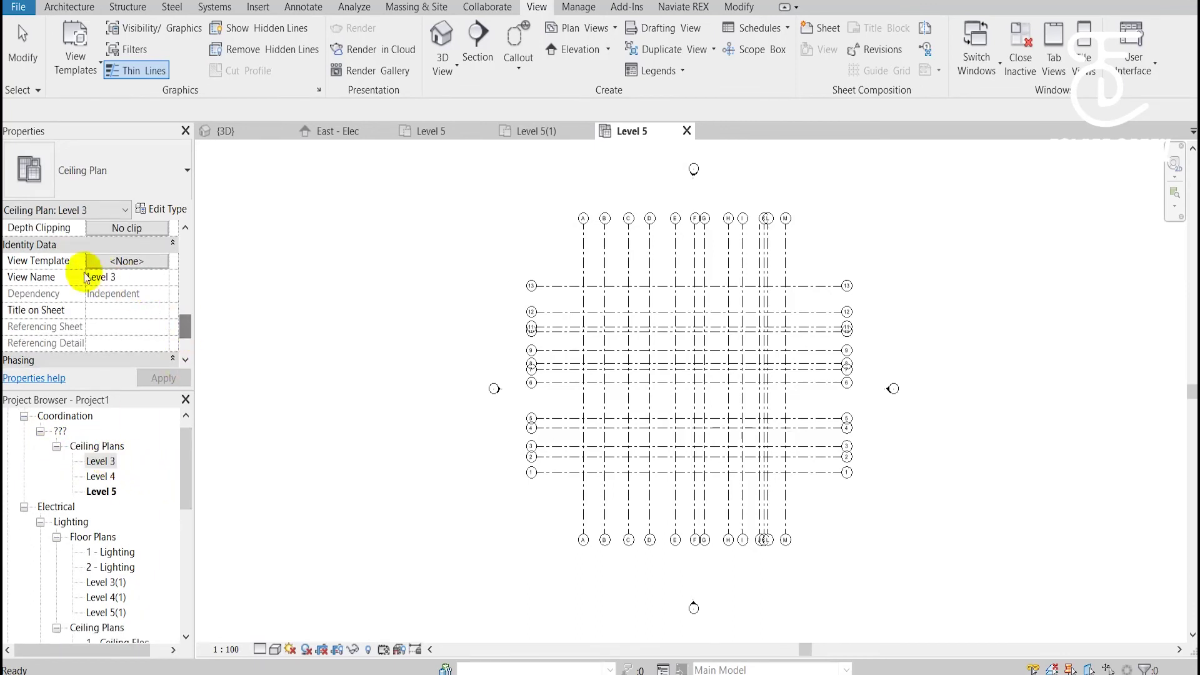
left_click(128, 269)
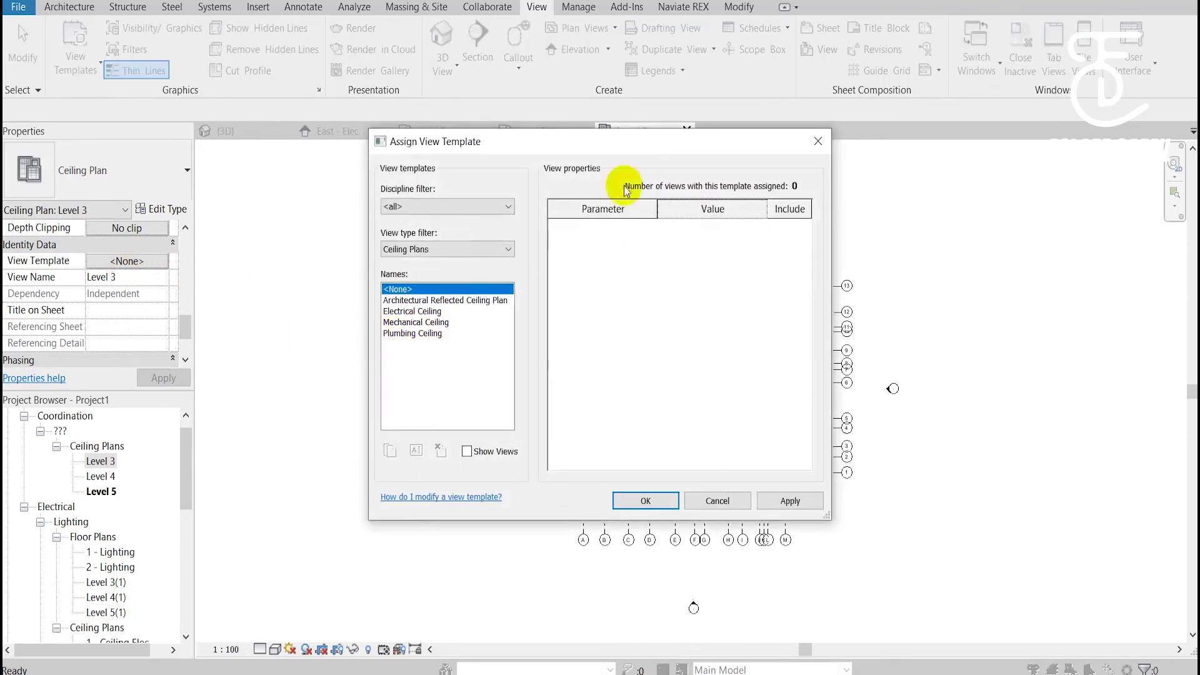
key("Escape")
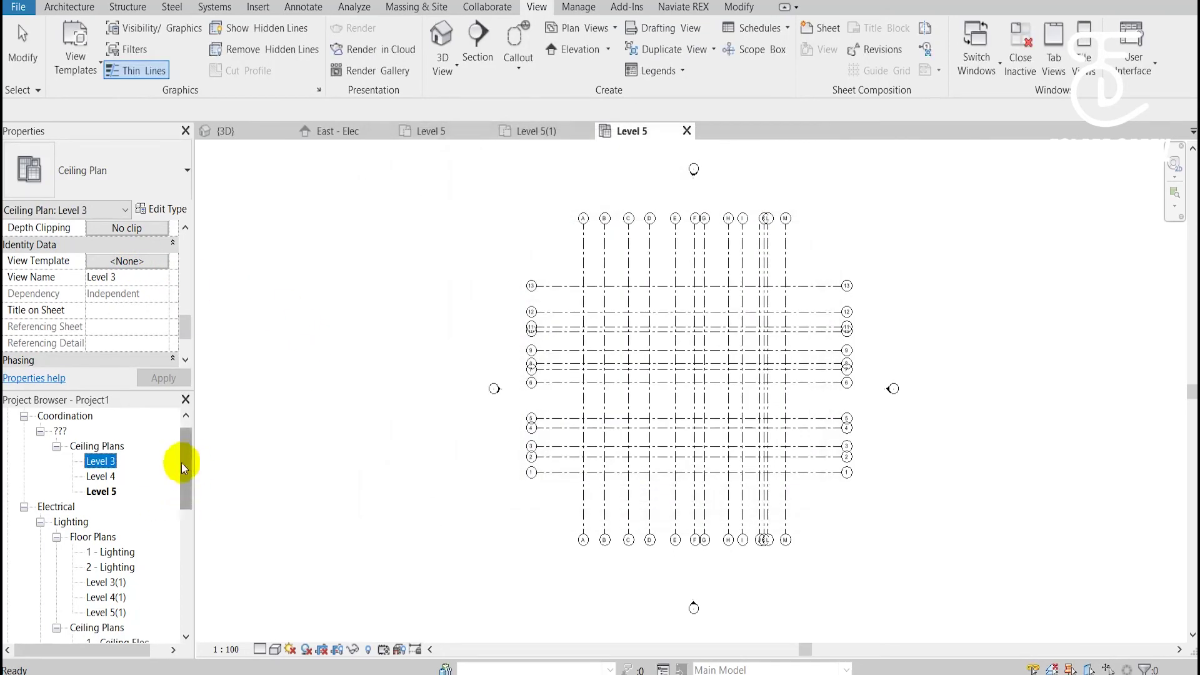
left_click_drag(186, 451, 182, 482)
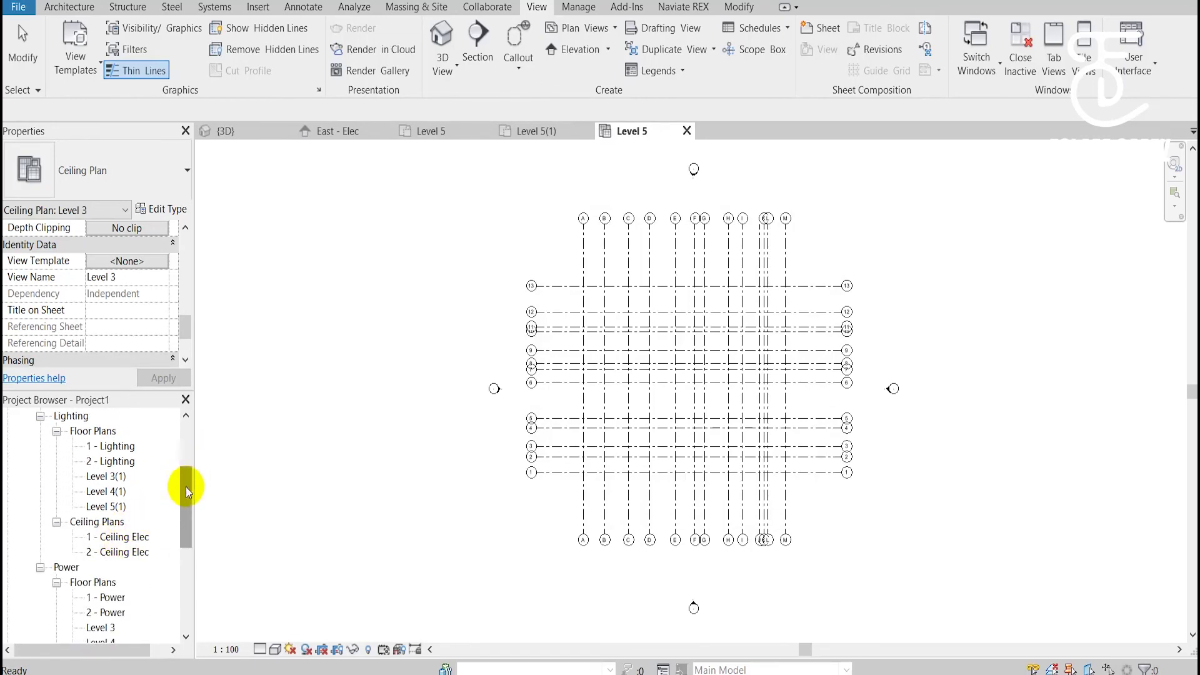
left_click(134, 260)
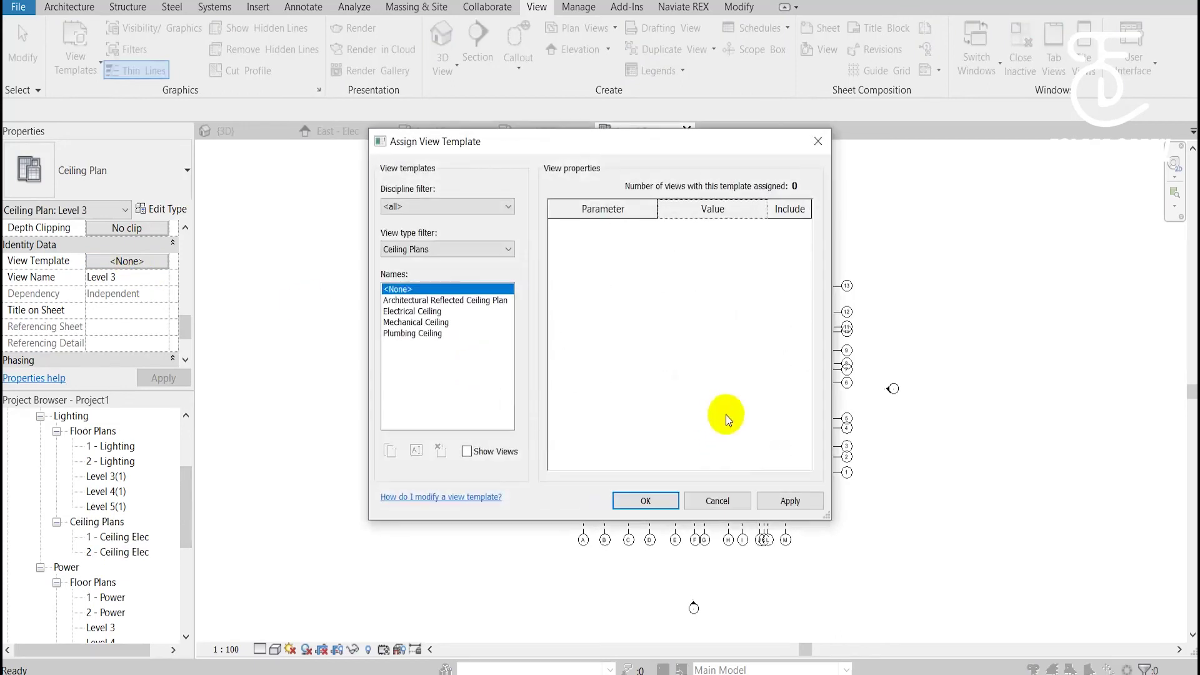
left_click(424, 311)
scroll(759, 431, "down", 3)
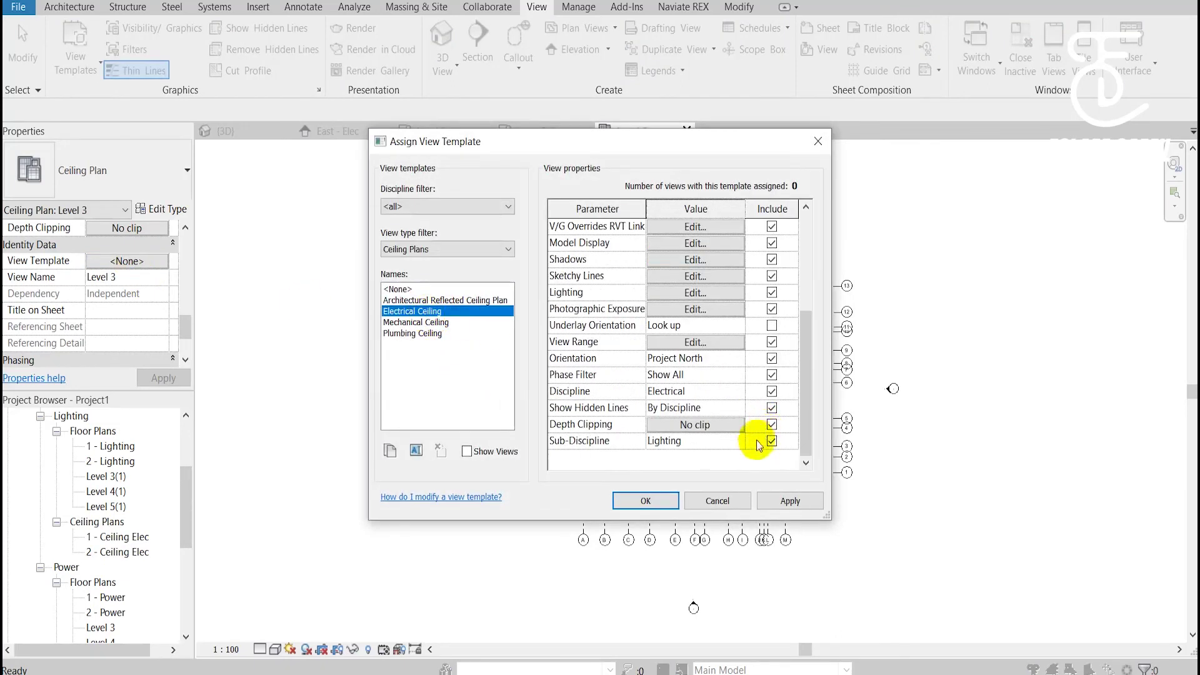
left_click(745, 444)
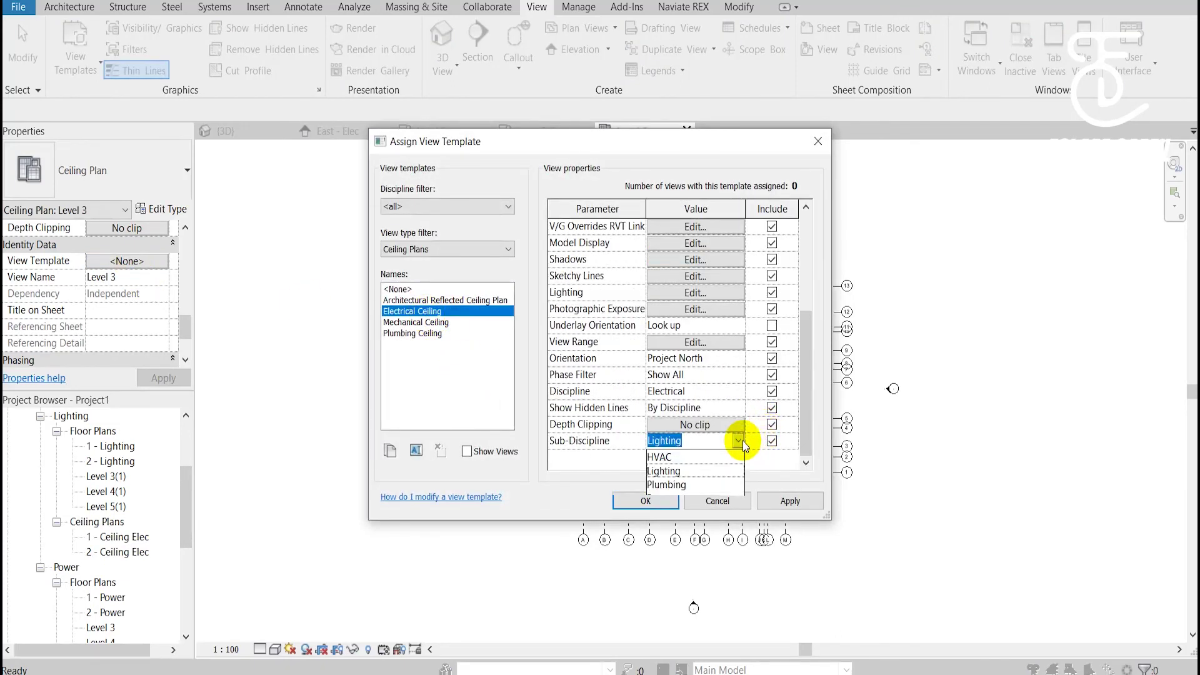
left_click(742, 441)
left_click(738, 502)
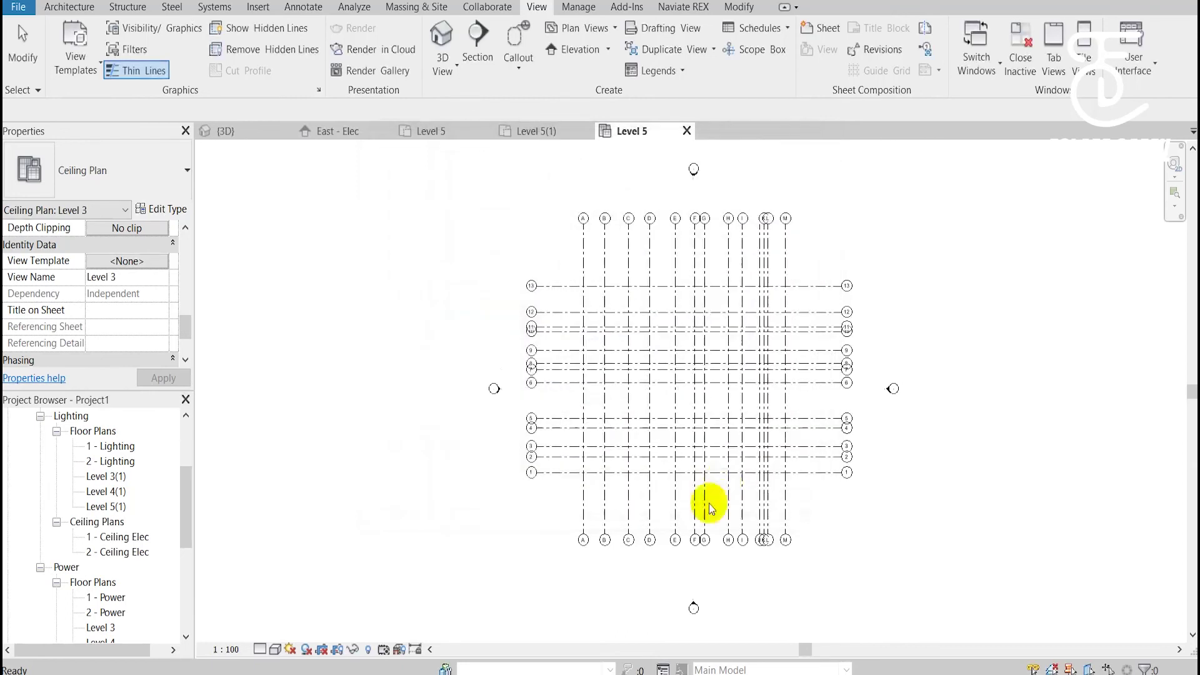
Assign the Electrical Ceiling template to the Level 4 ceiling plan.
left_click_drag(185, 482, 191, 438)
left_click(100, 476)
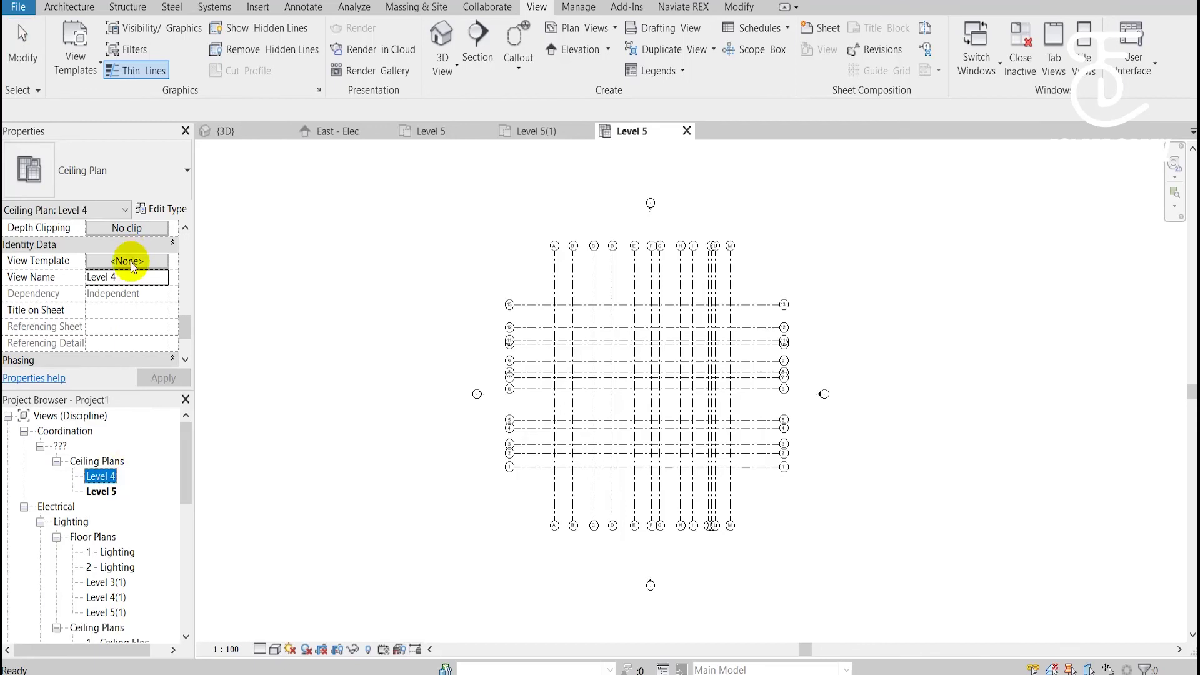
left_click(131, 261)
left_click(431, 311)
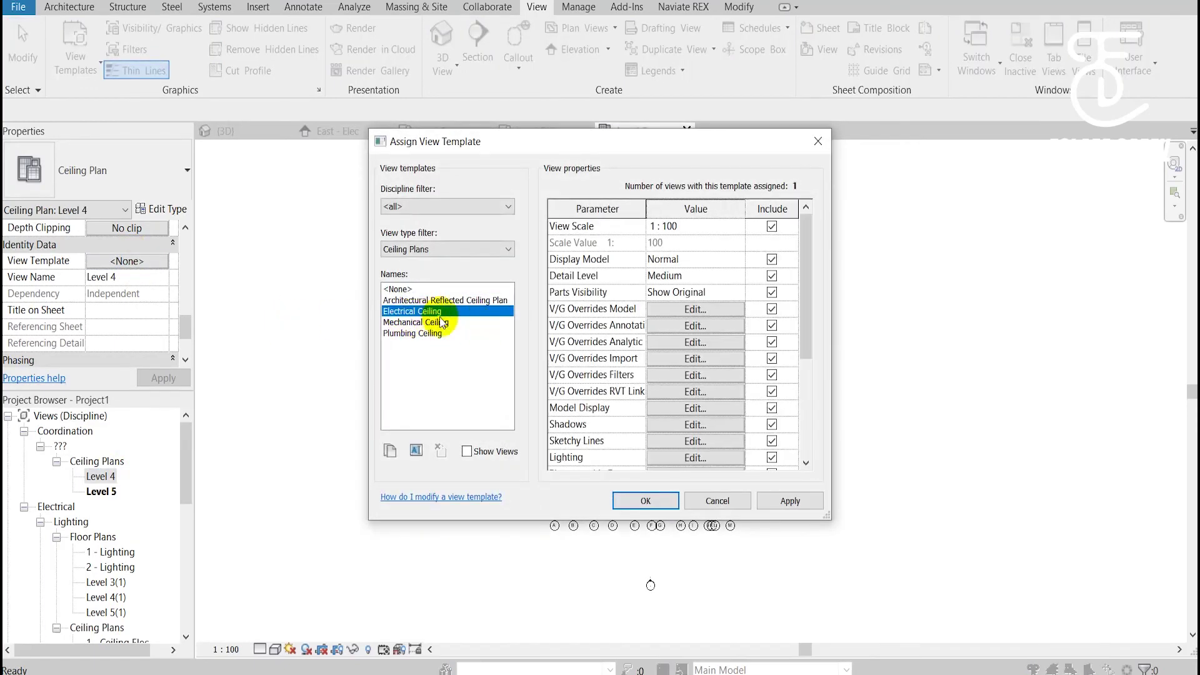
left_click_drag(809, 237, 815, 340)
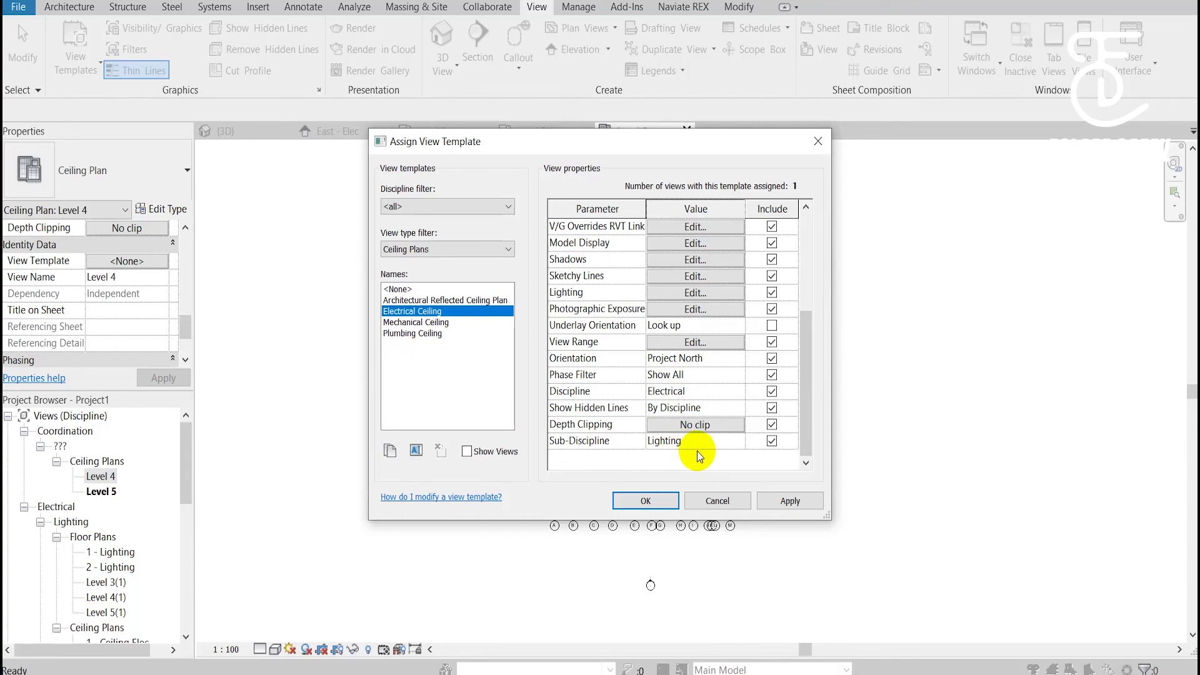
left_click(664, 502)
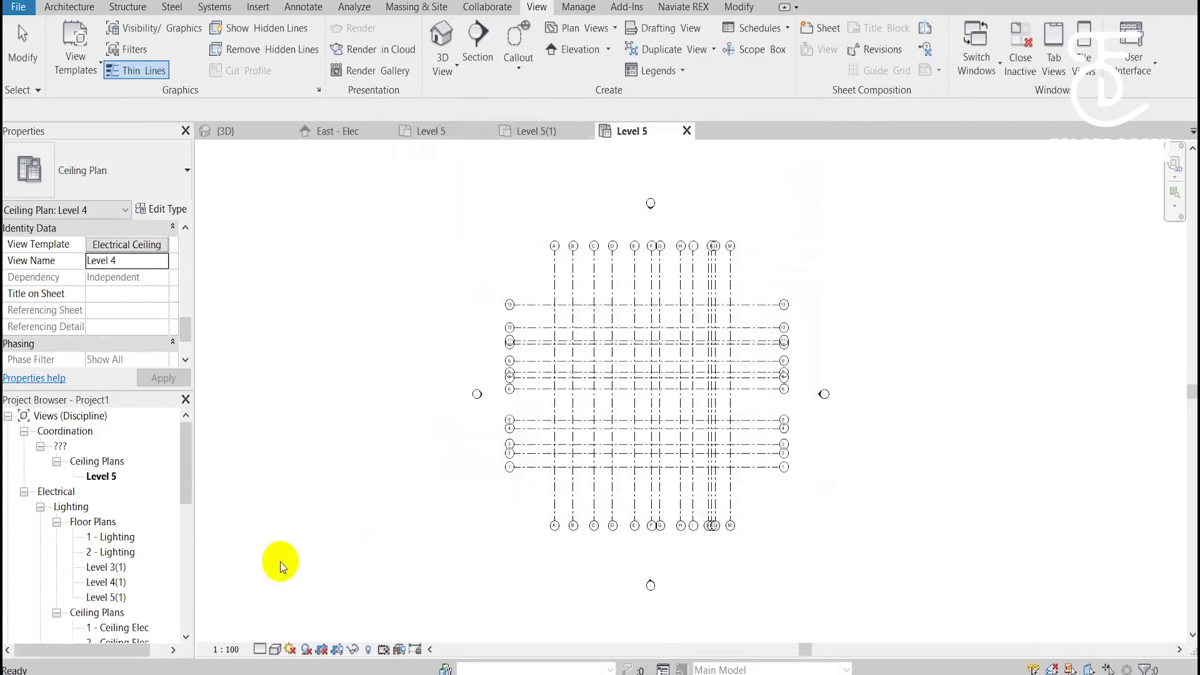
Assign Electrical Ceiling to the Level 5 ceiling plan and review the template's settings.
left_click(123, 476)
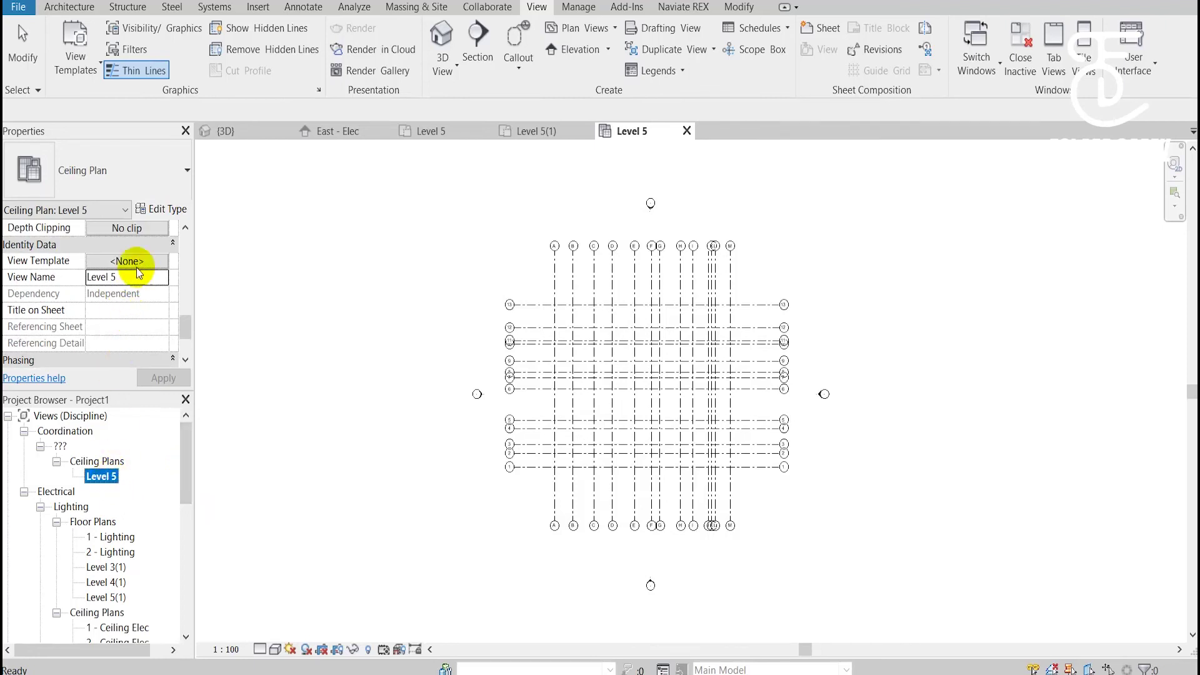
left_click(128, 260)
left_click(432, 311)
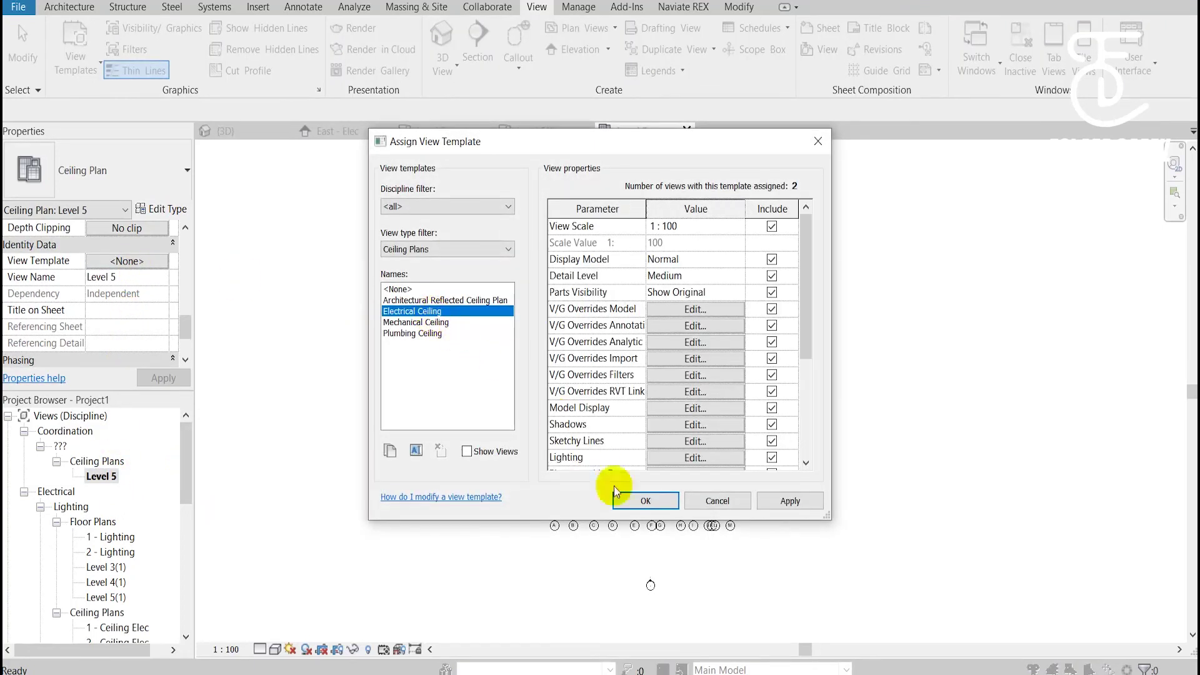
left_click(641, 501)
scroll(153, 562, "down", 1)
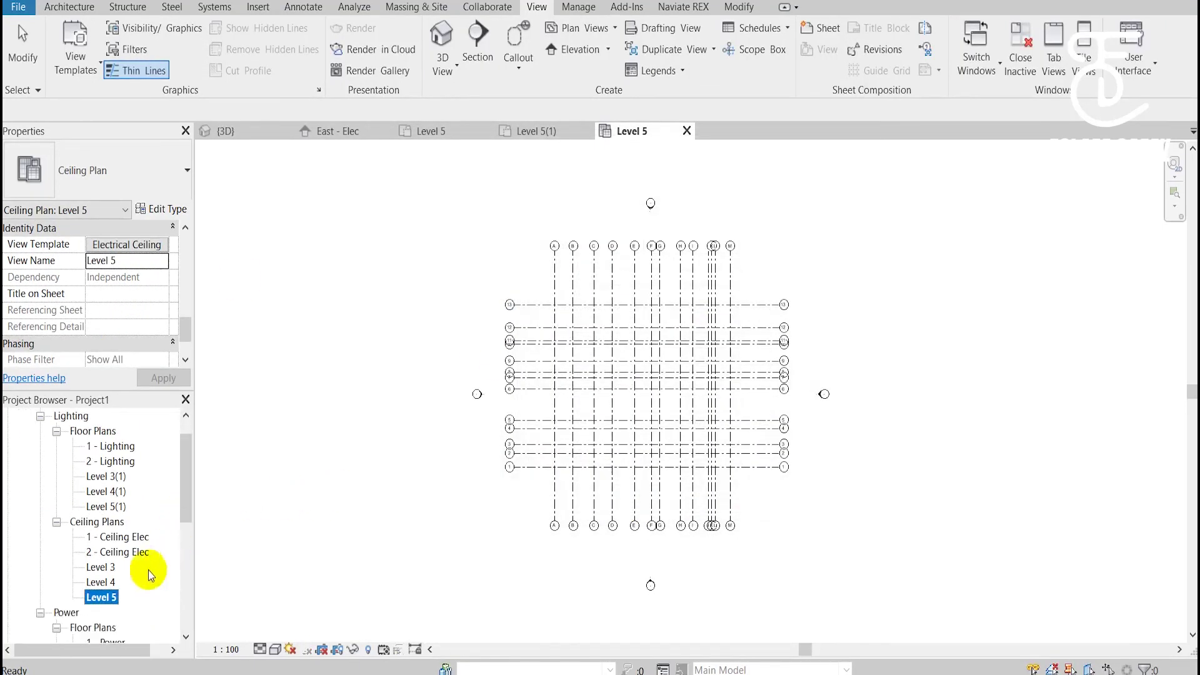
left_click(138, 248)
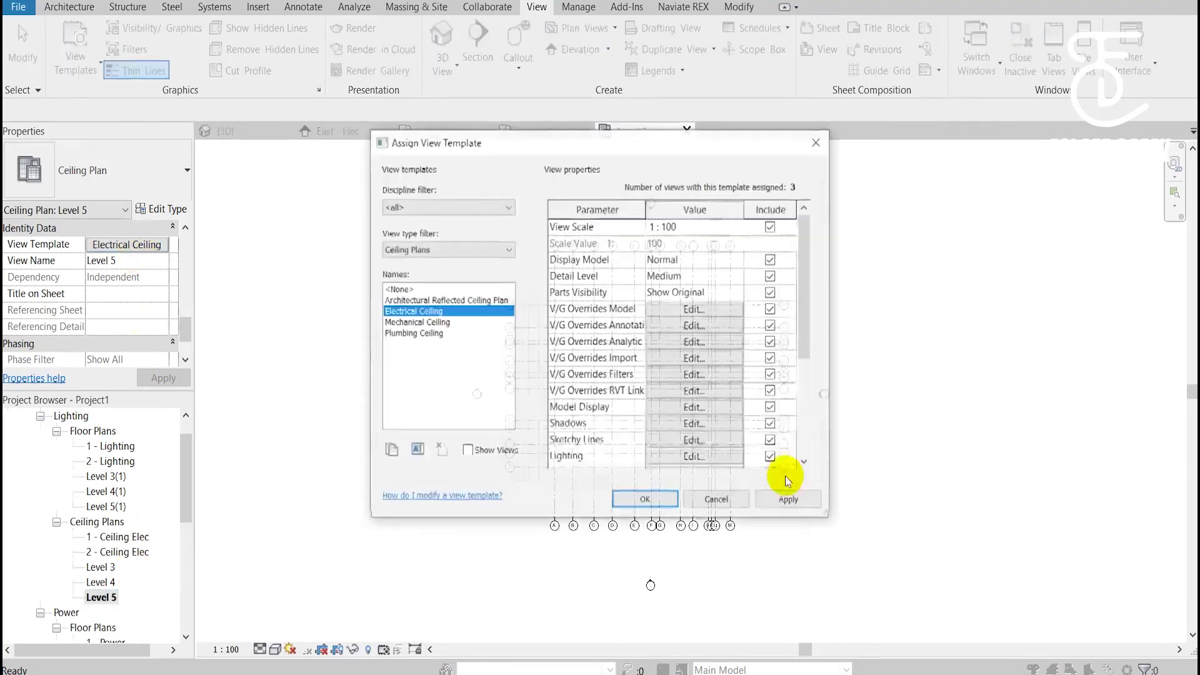
left_click_drag(807, 257, 815, 373)
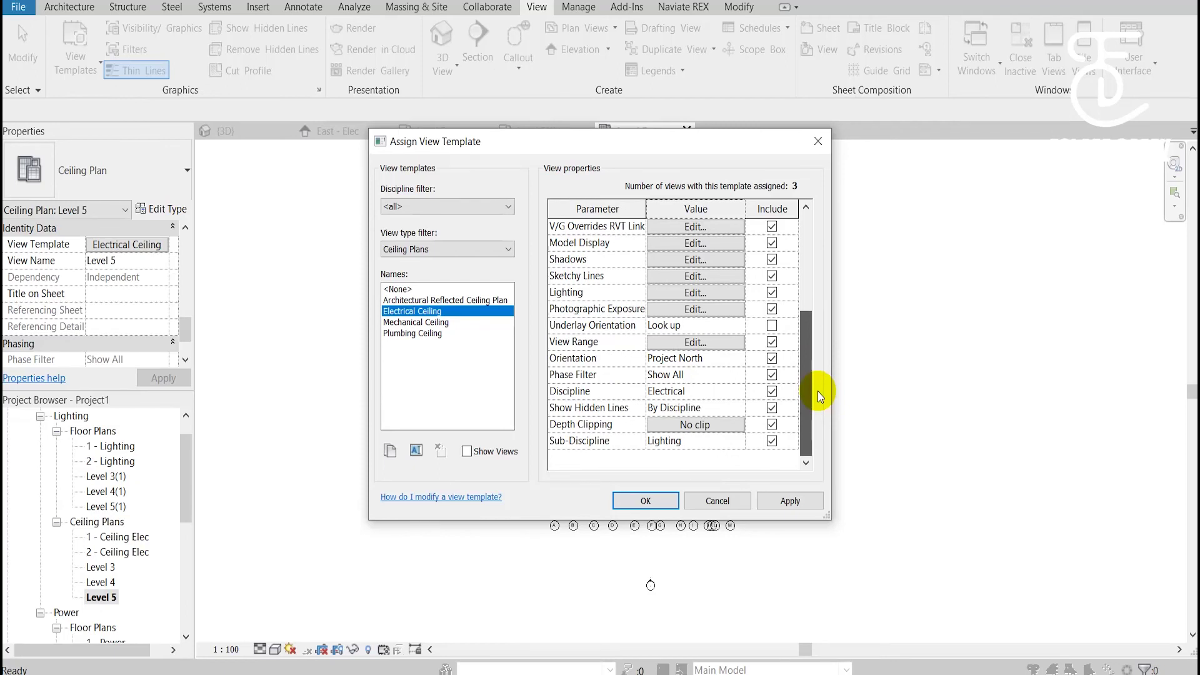
left_click_drag(817, 391, 838, 257)
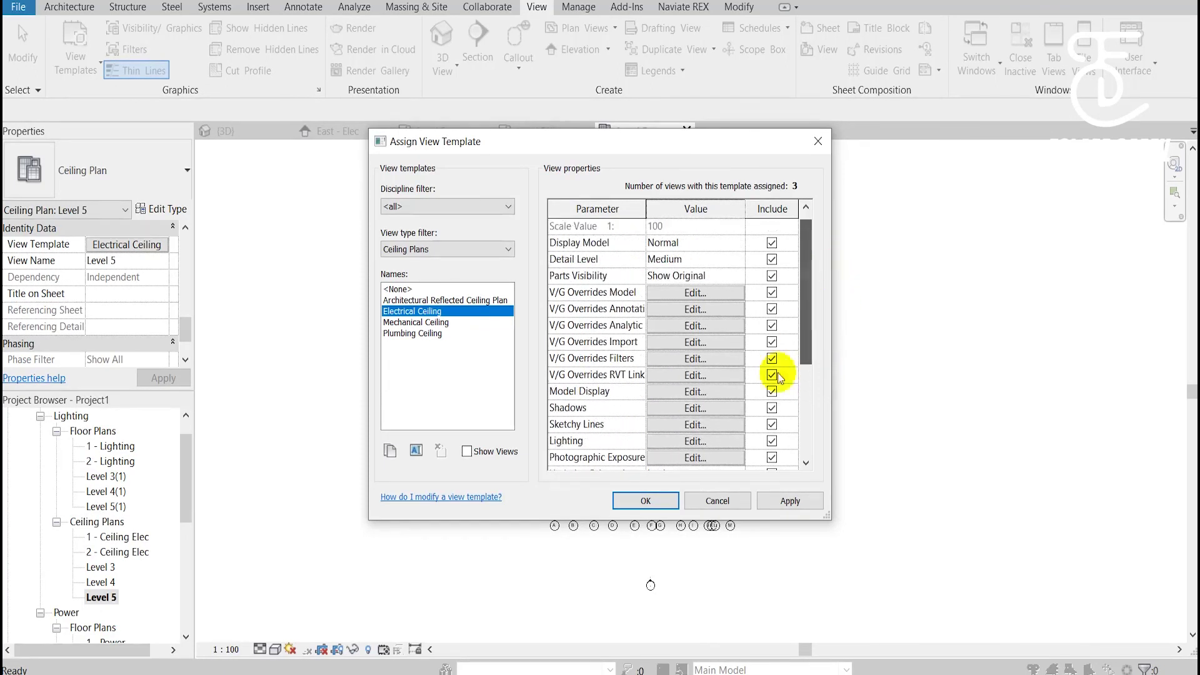
left_click(647, 500)
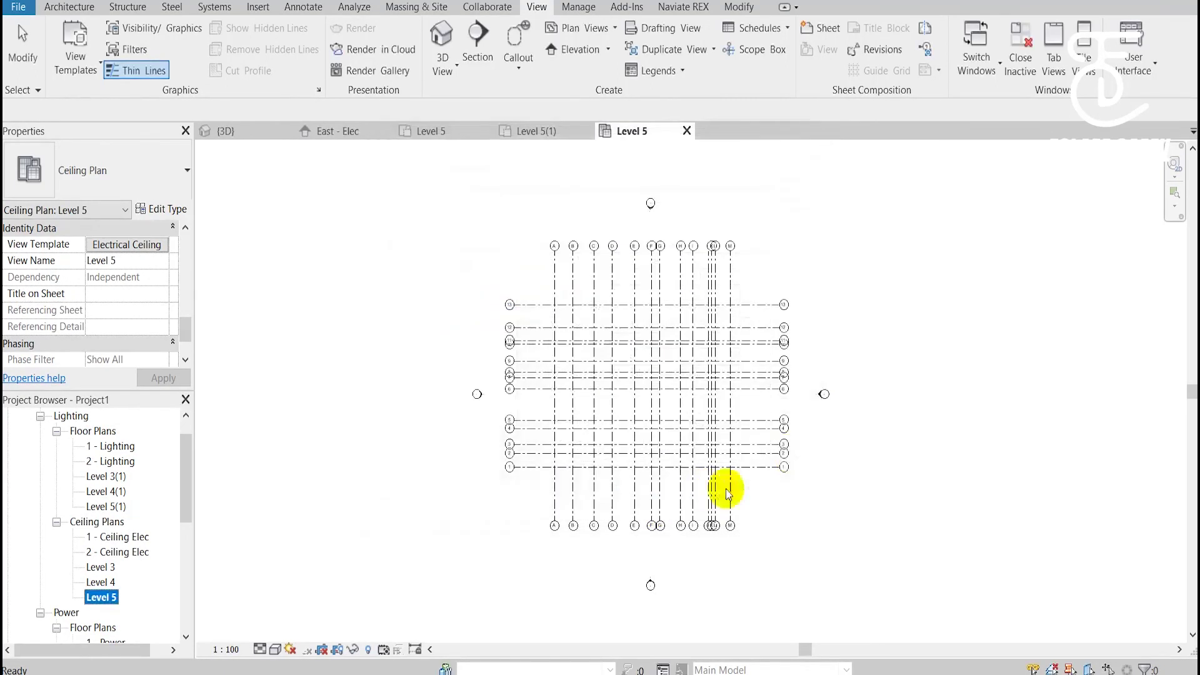
Close all three Level 5 plan views and return to the 3D view.
left_click(686, 131)
left_click(588, 132)
left_click(500, 133)
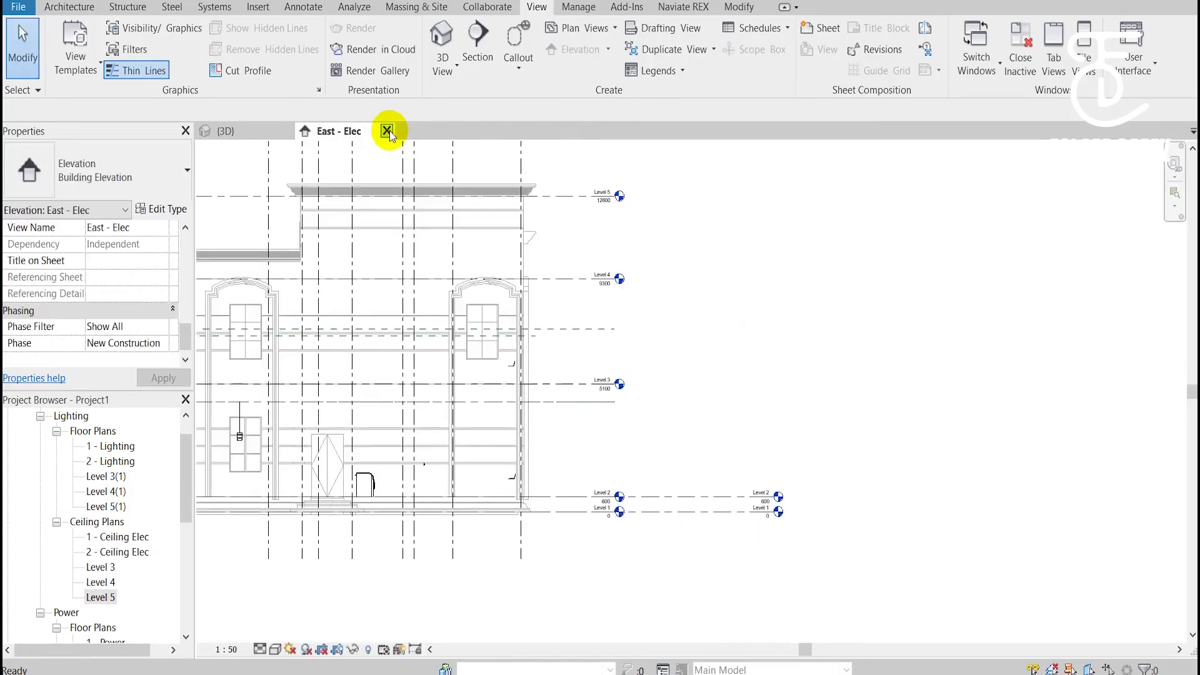
left_click(231, 132)
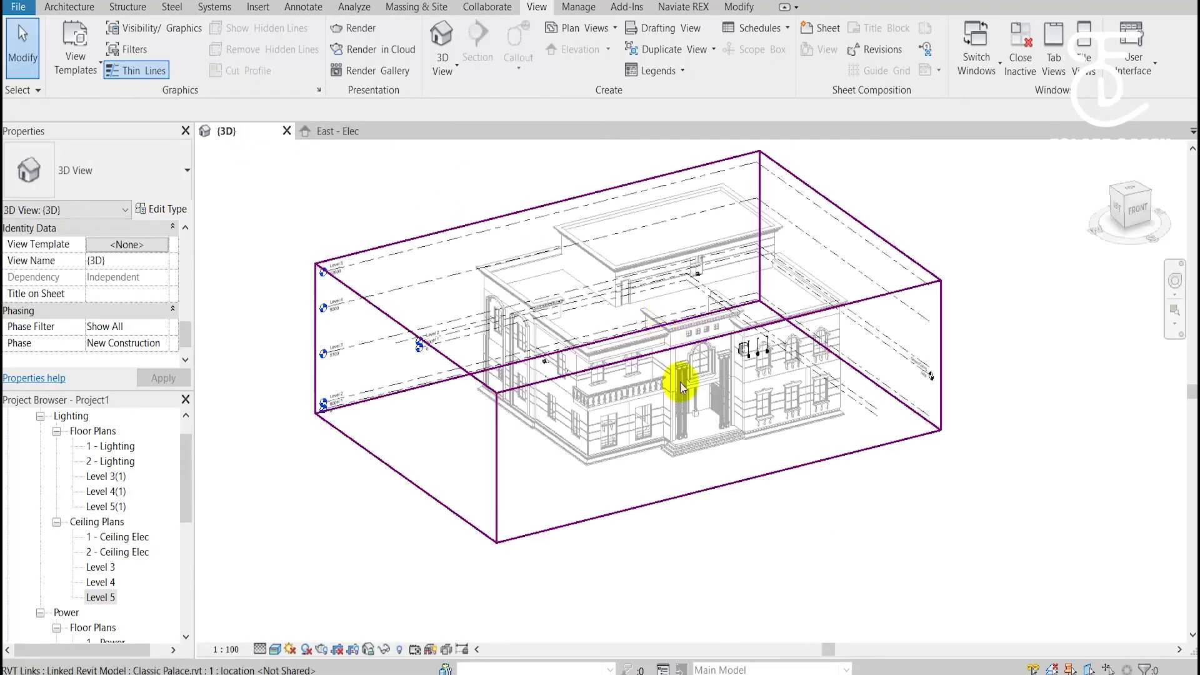
Open the East - Elec elevation from the project browser.
left_click(482, 375)
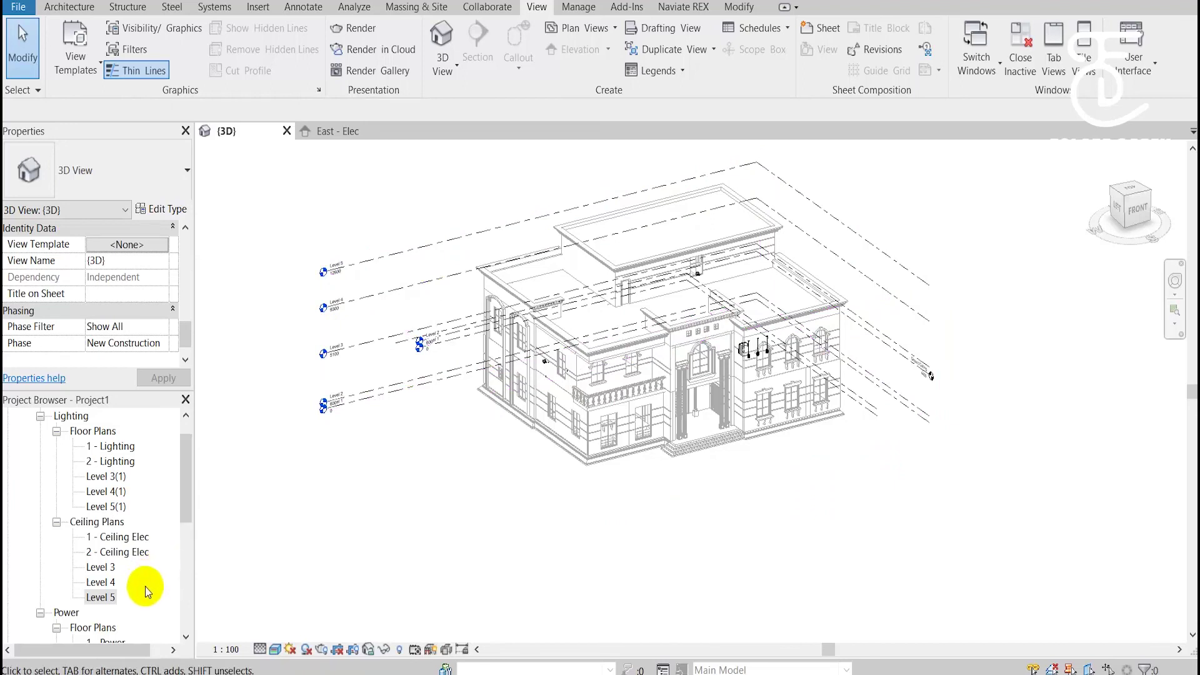
scroll(145, 586, "down", 2)
scroll(148, 566, "down", 2)
scroll(143, 572, "down", 2)
scroll(135, 586, "down", 1)
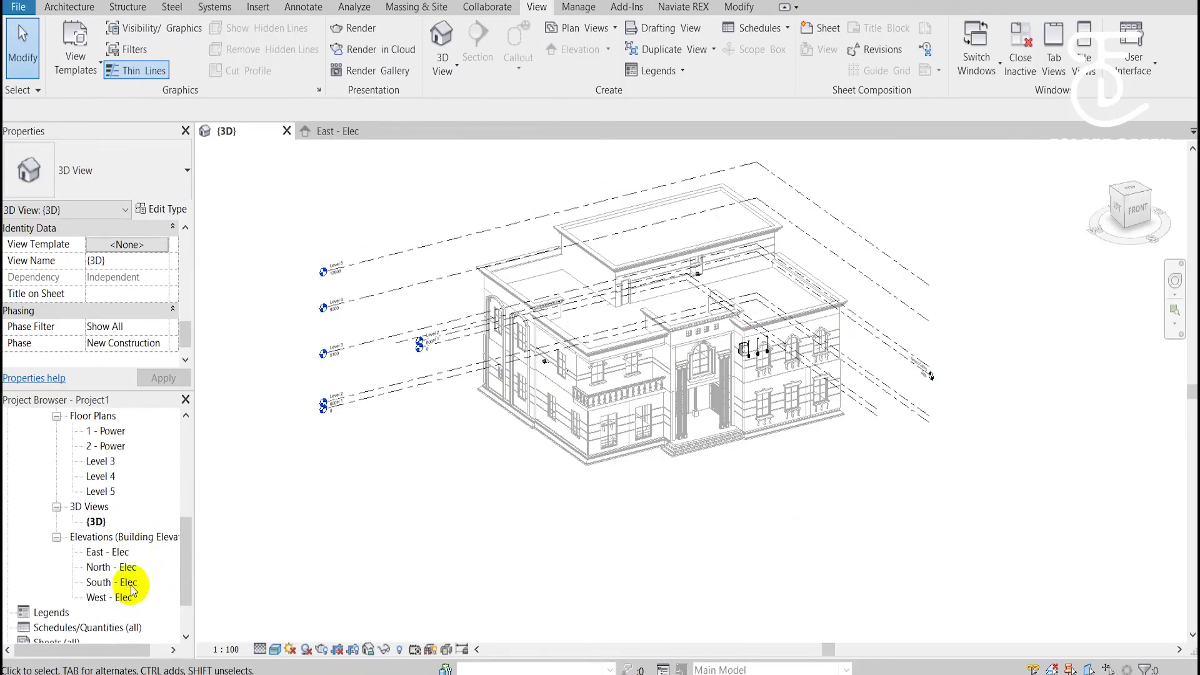
double_click(121, 553)
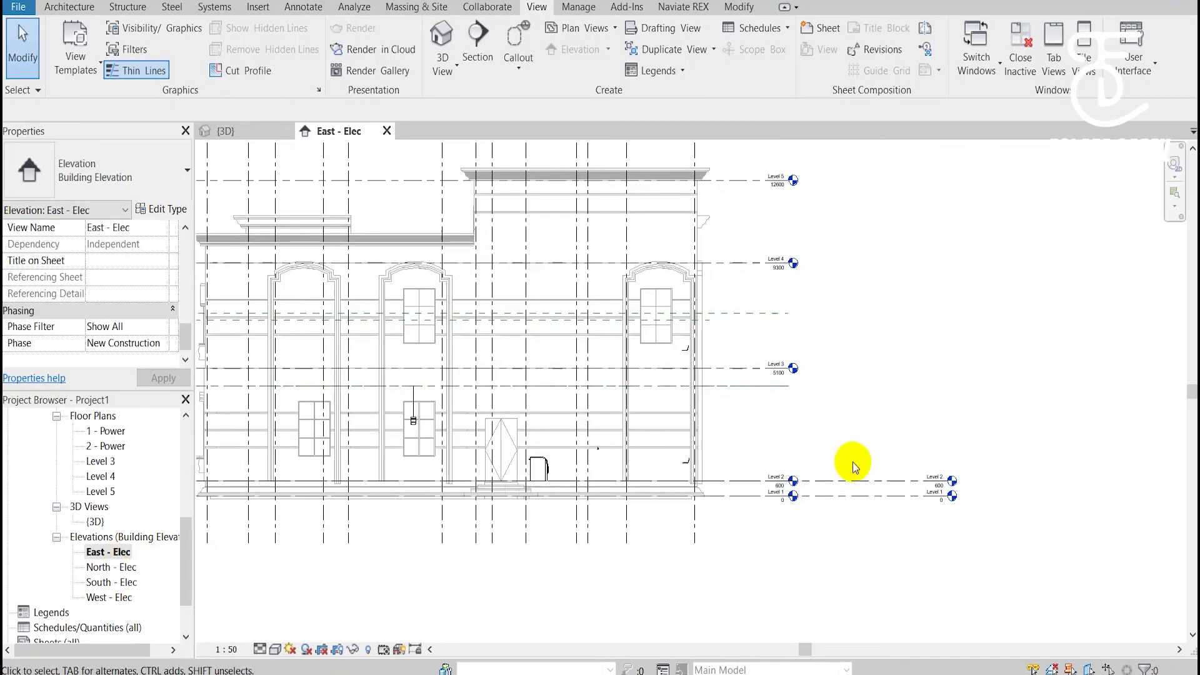
Drag the Level 1 and Level 2 right-hand heads leftward, closer to the building.
left_click(825, 480)
left_click(911, 396)
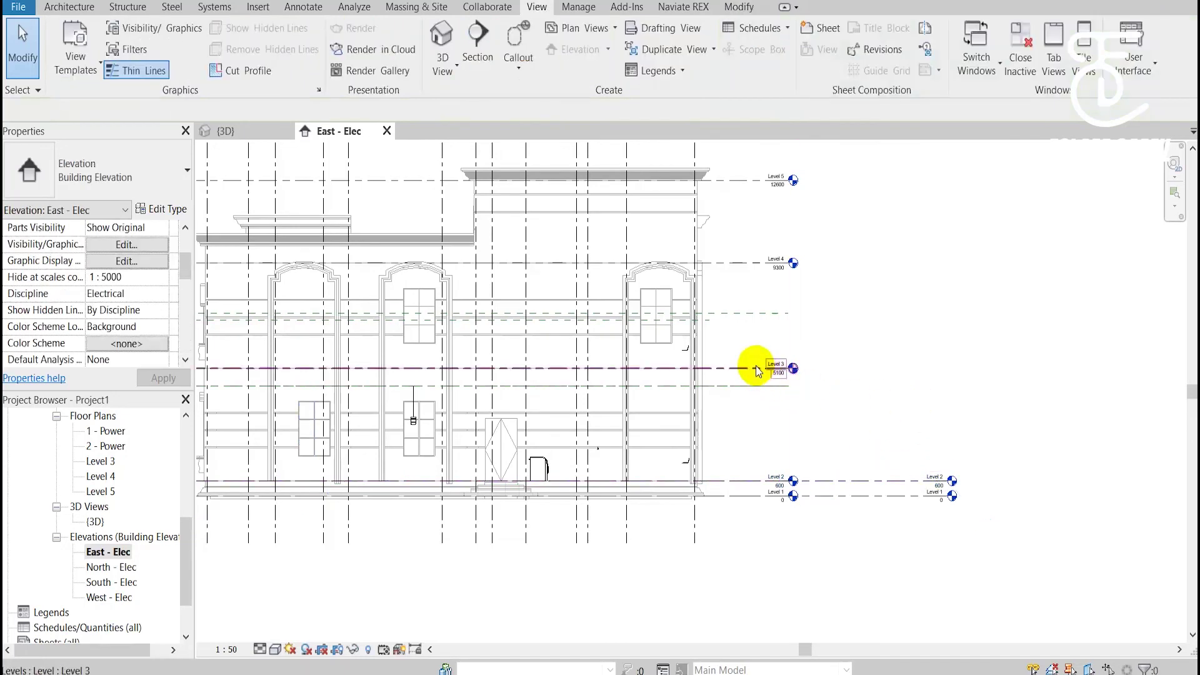
left_click(900, 483)
mouse_move(874, 481)
left_mouse_down()
mouse_move(895, 484)
mouse_move(840, 483)
left_mouse_up()
Pull Level 3's right end in so it aligns with the Level 1 and 2 heads.
left_click(843, 411)
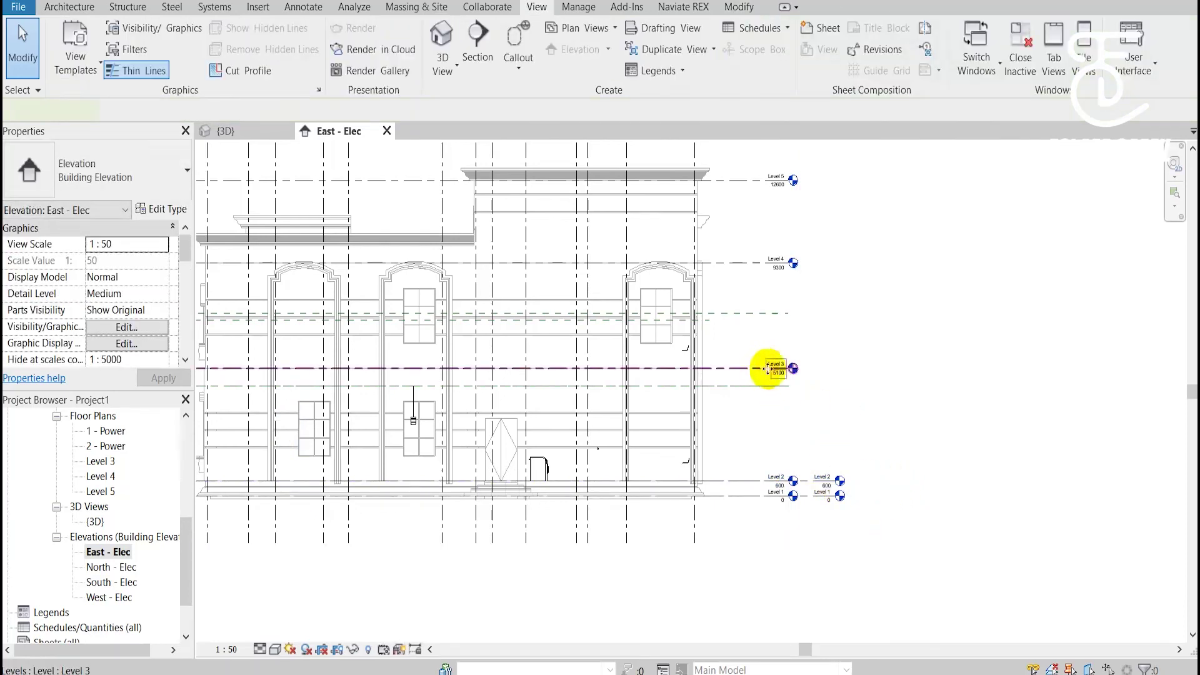
left_click(768, 370)
left_click_drag(825, 406, 913, 360)
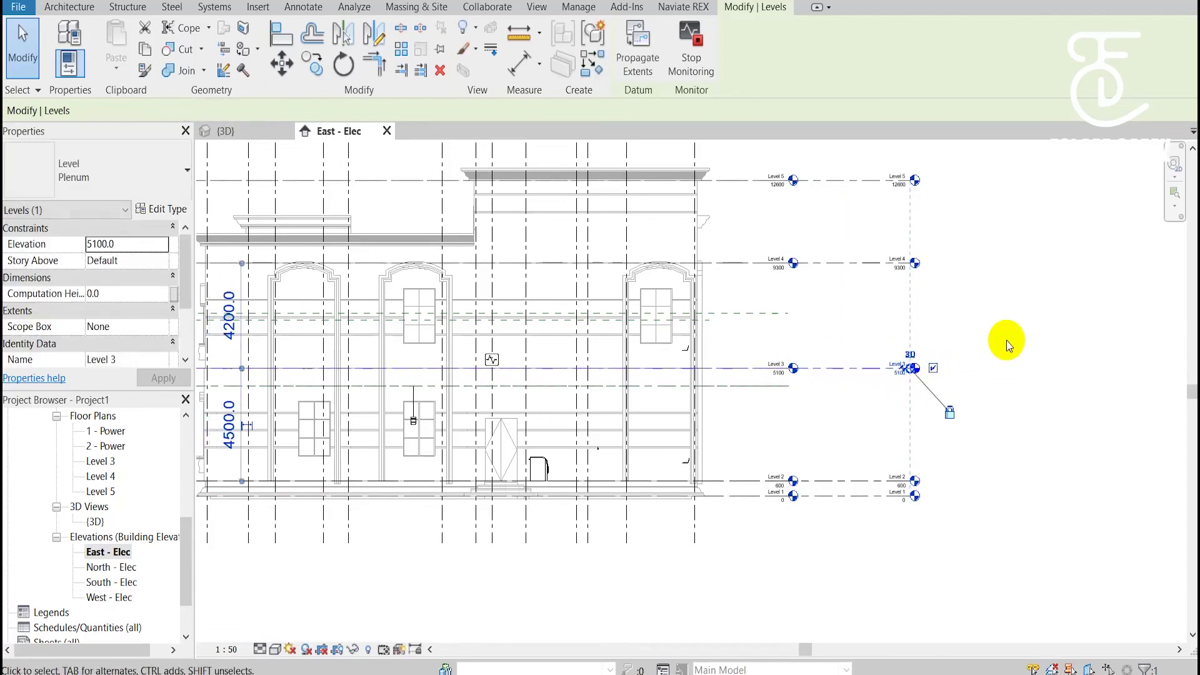
scroll(999, 345, "up", 1)
scroll(886, 391, "up", 1)
scroll(892, 375, "up", 1)
scroll(900, 359, "up", 1)
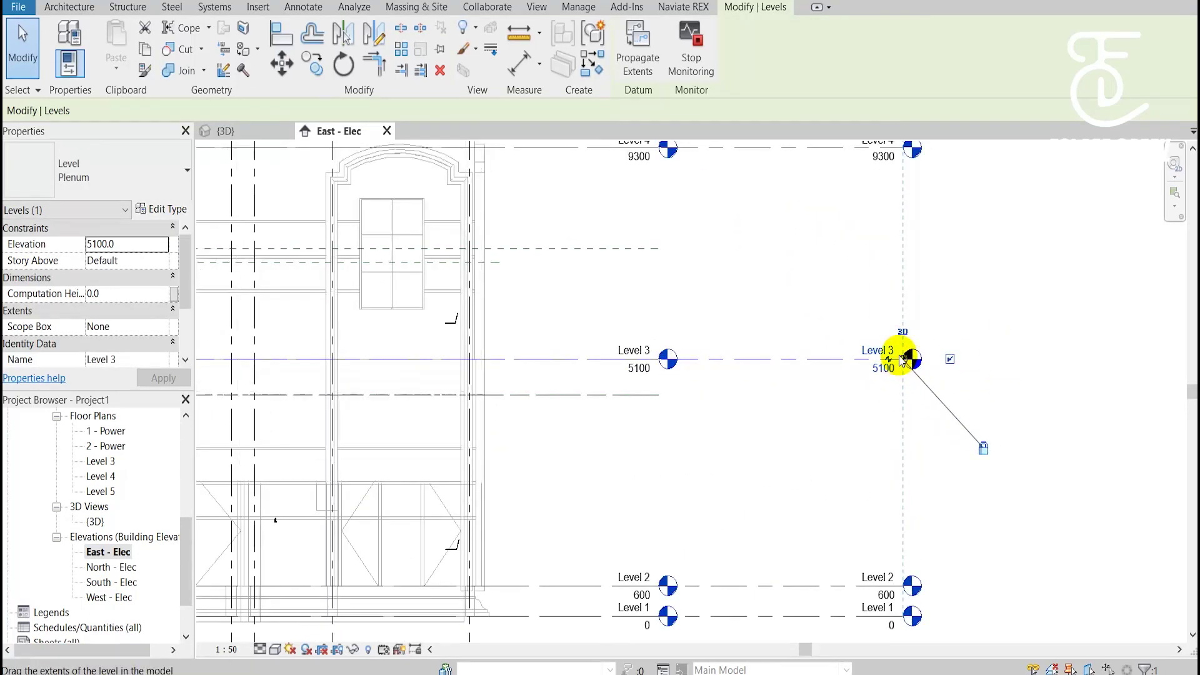
left_click_drag(902, 359, 805, 360)
Deselect and pan and zoom out to review the aligned level heads.
left_click(1018, 270)
scroll(992, 349, "down", 3)
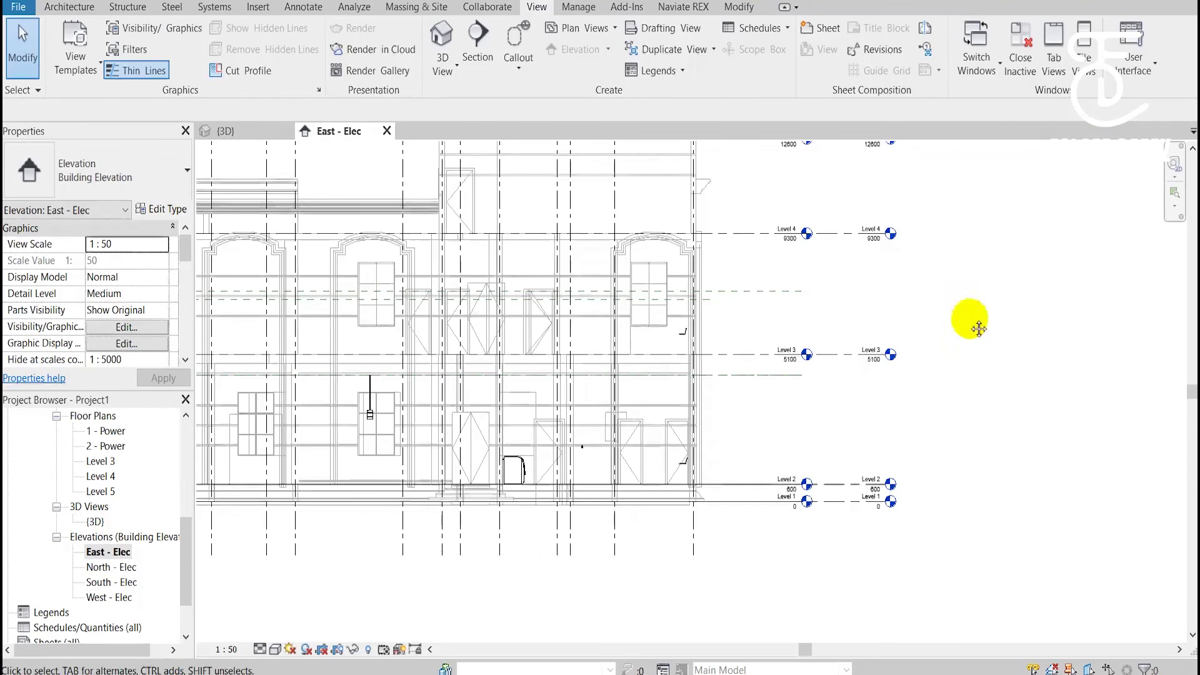
middle_click_drag(979, 329, 984, 377)
scroll(984, 377, "down", 2)
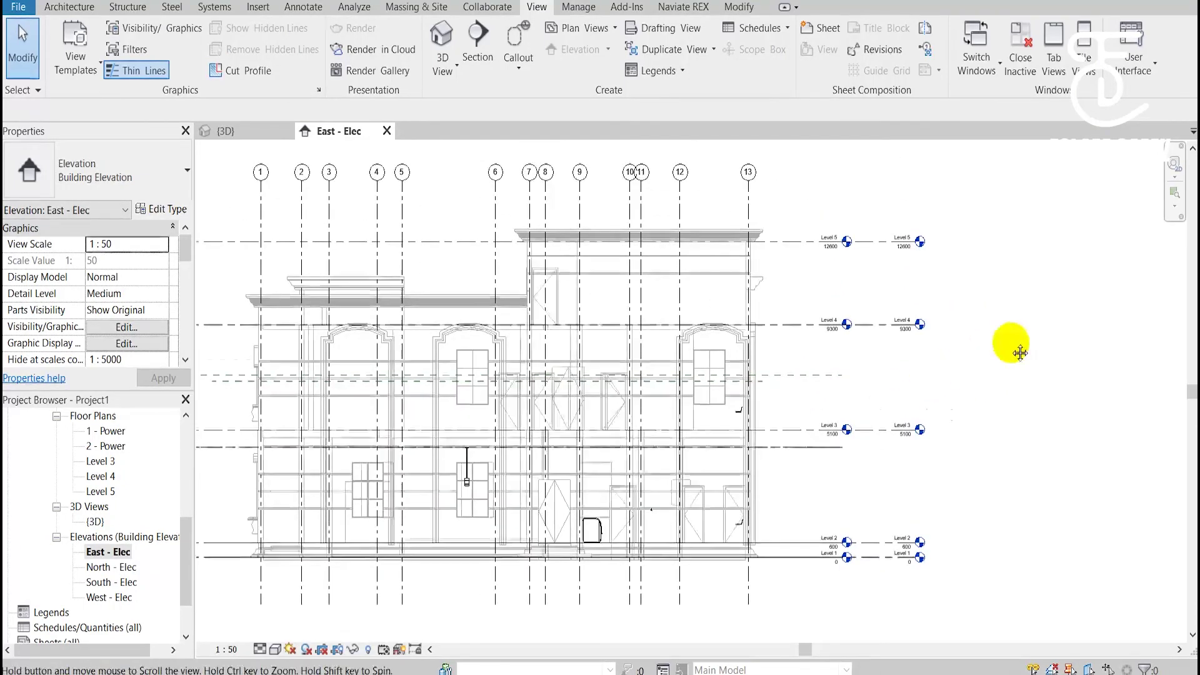
scroll(1013, 342, "down", 2)
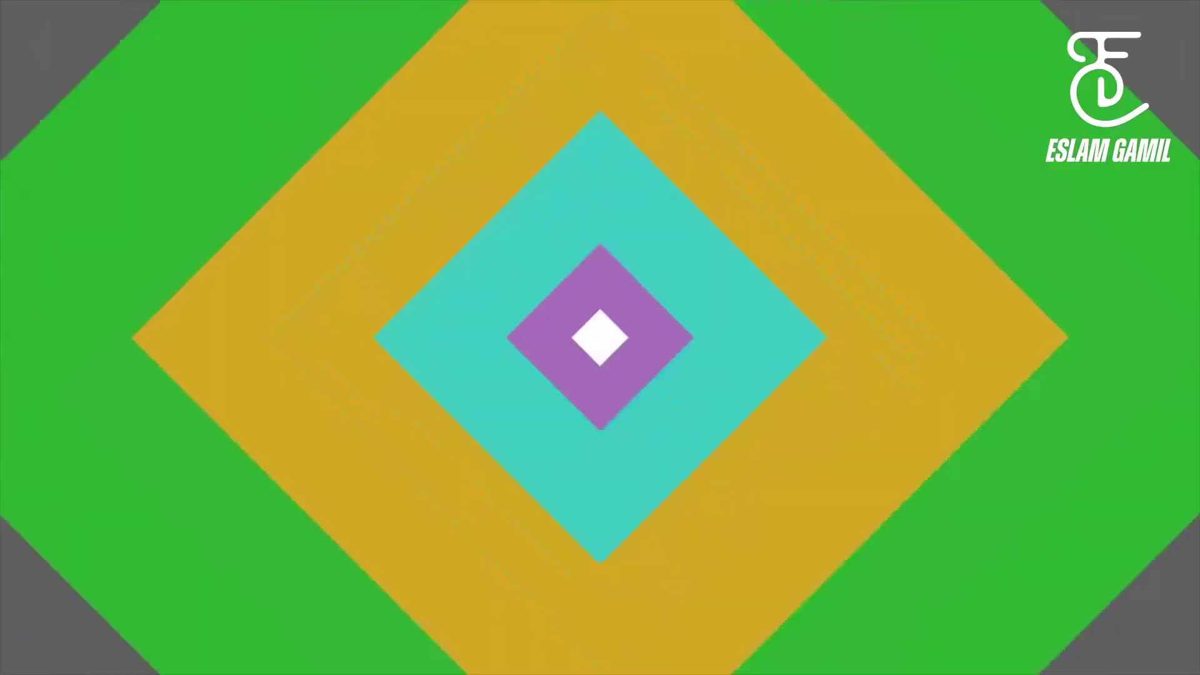